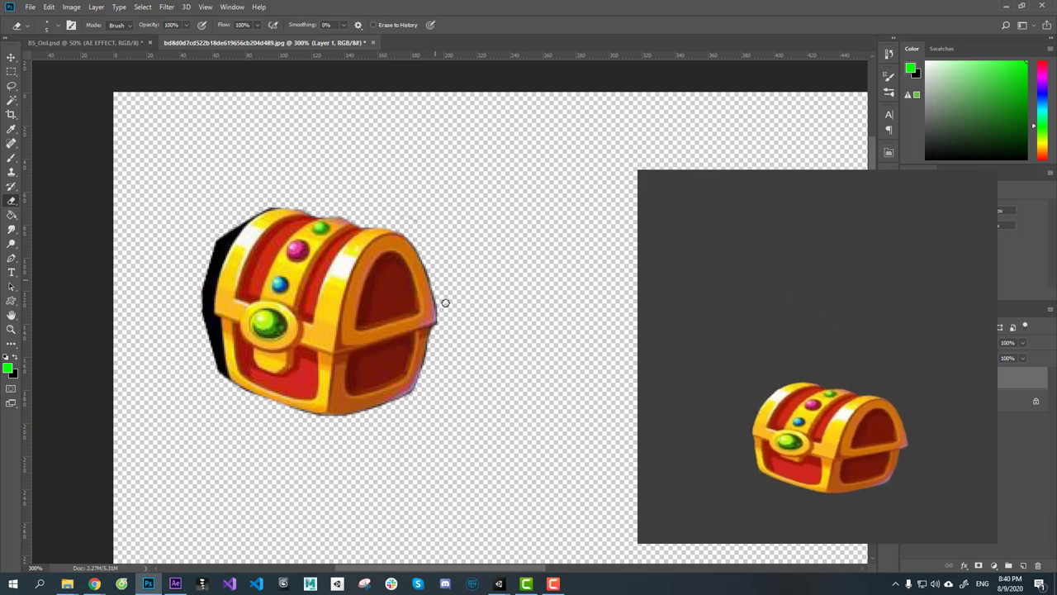
# Step: Erase the black fringe around the edge of the closed chest on Layer 1
pyautogui.moveTo(276, 354); pyautogui.dragTo(298, 362)
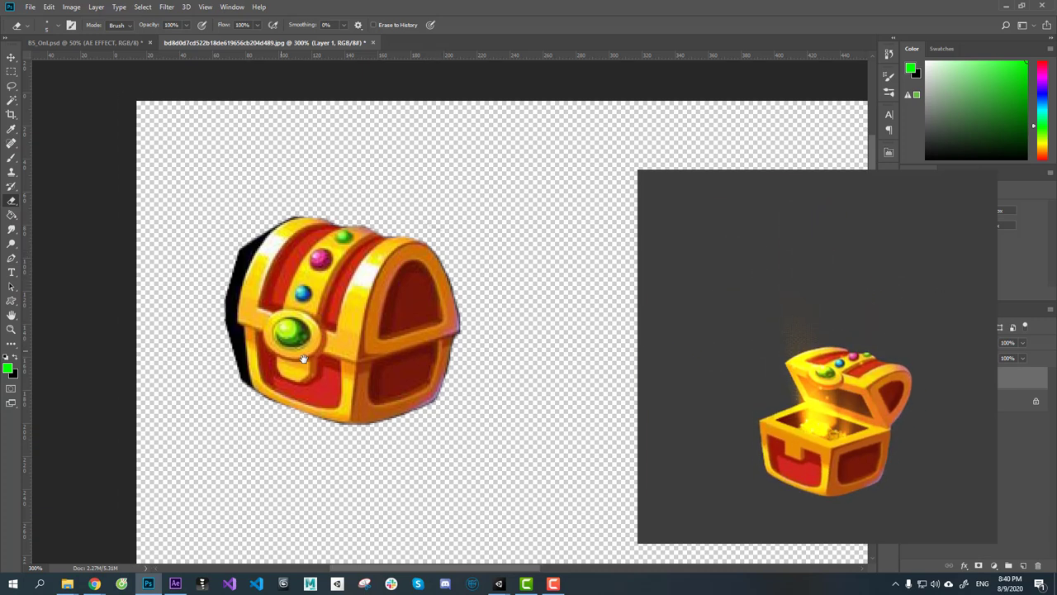
pyautogui.moveTo(289, 219); pyautogui.dragTo(254, 407)
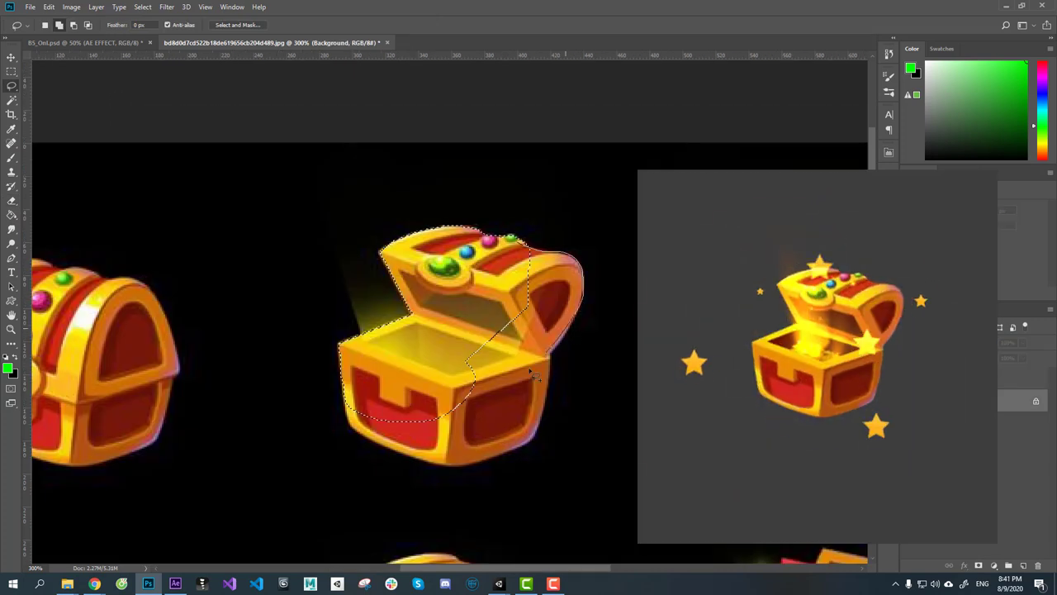
# Step: Extend the lasso selection around the whole open chest, copy it to a new layer, and hide the Background layer
pyautogui.moveTo(528, 244); pyautogui.dragTo(555, 350)
pyautogui.moveTo(442, 406); pyautogui.dragTo(578, 312)
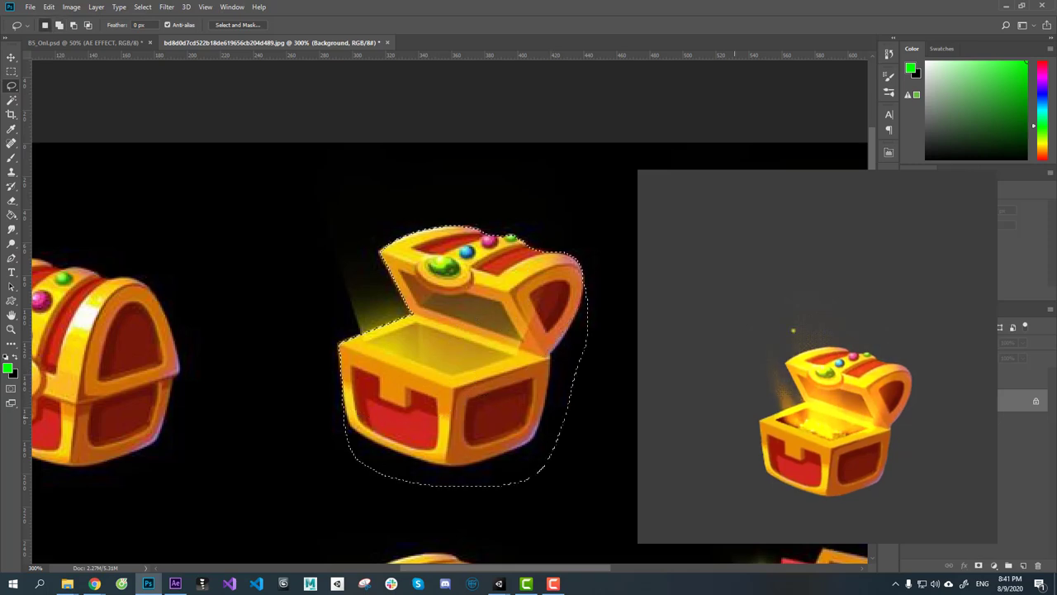
pyautogui.hotkey('ctrl', 'j')
pyautogui.click(908, 422)
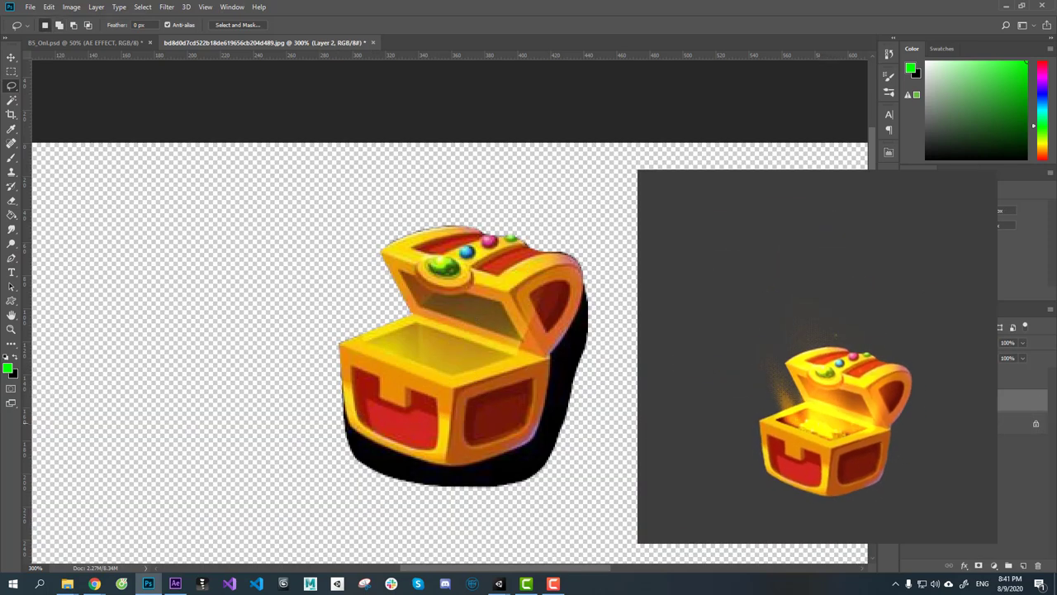
# Step: Erase the remaining black areas below and beside the open chest on Layer 2
pyautogui.moveTo(564, 370)
pyautogui.mouseDown()
pyautogui.moveTo(554, 358)
pyautogui.moveTo(562, 319)
pyautogui.mouseUp()
pyautogui.press('e')
pyautogui.moveTo(362, 396)
pyautogui.mouseDown()
pyautogui.moveTo(492, 429)
pyautogui.moveTo(436, 422)
pyautogui.moveTo(567, 377)
pyautogui.mouseUp()
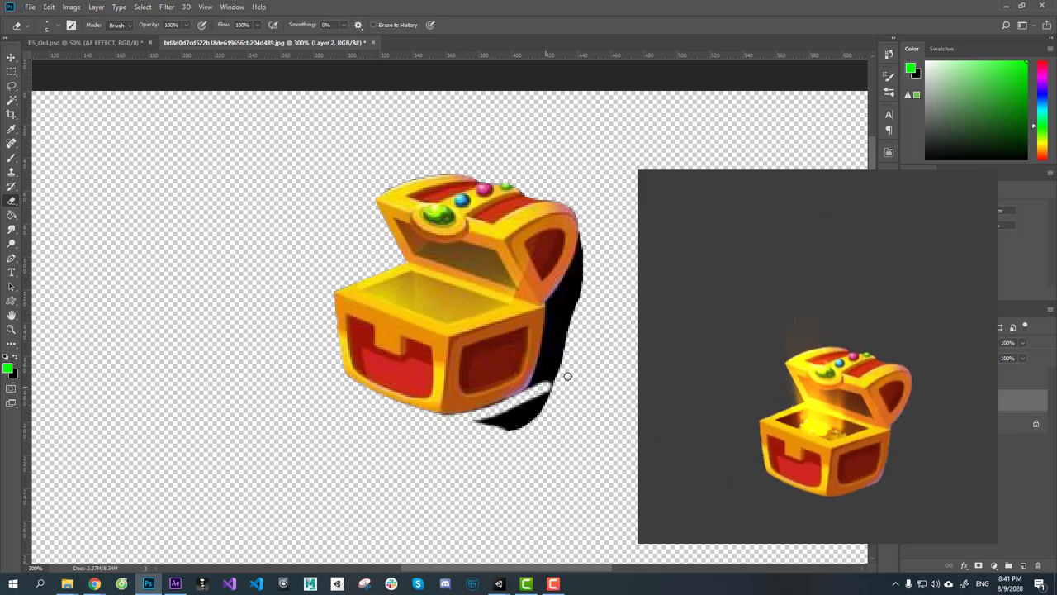
pyautogui.moveTo(459, 418); pyautogui.dragTo(520, 397)
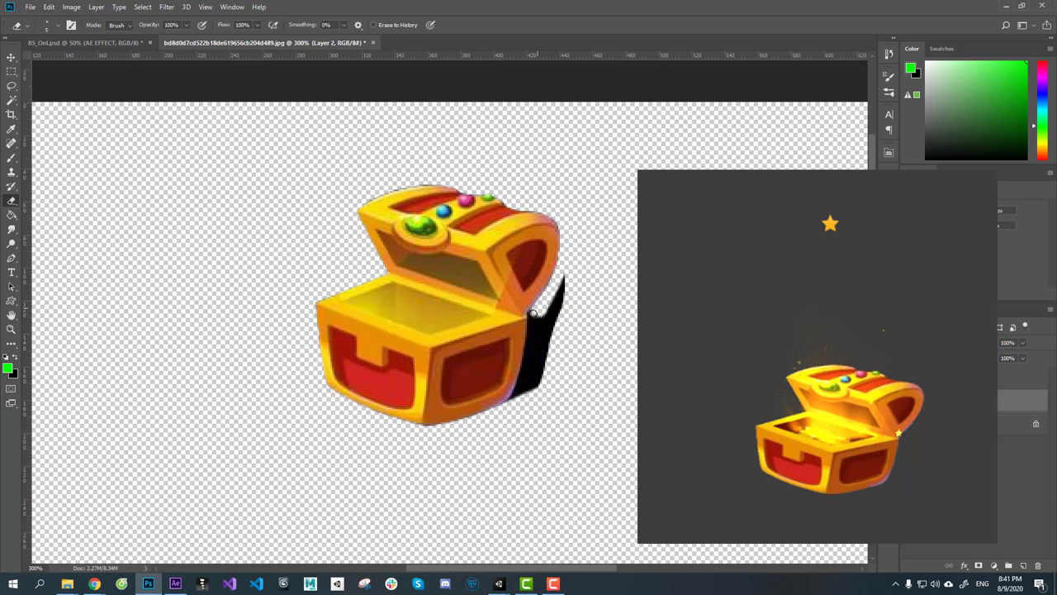
pyautogui.moveTo(536, 316)
pyautogui.mouseDown()
pyautogui.moveTo(538, 363)
pyautogui.moveTo(493, 425)
pyautogui.mouseUp()
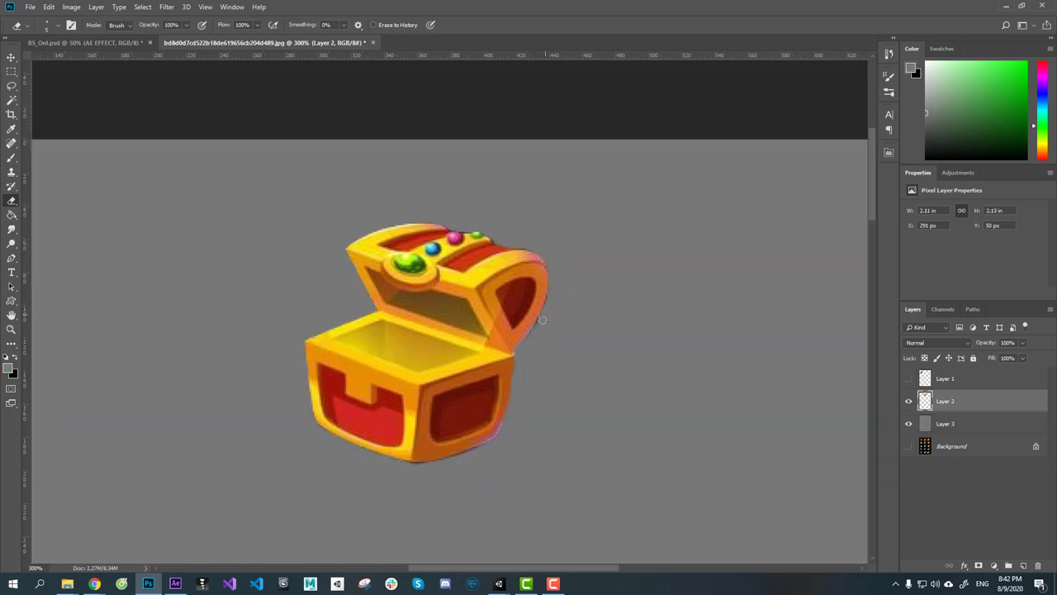
# Step: Sample colours from the open chest and paint its glowing interior dark brown on Layer 2
pyautogui.keyDown('alt'); pyautogui.click(518, 312); pyautogui.keyUp('alt')
pyautogui.keyDown('alt'); pyautogui.click(519, 307); pyautogui.keyUp('alt')
pyautogui.press('l')
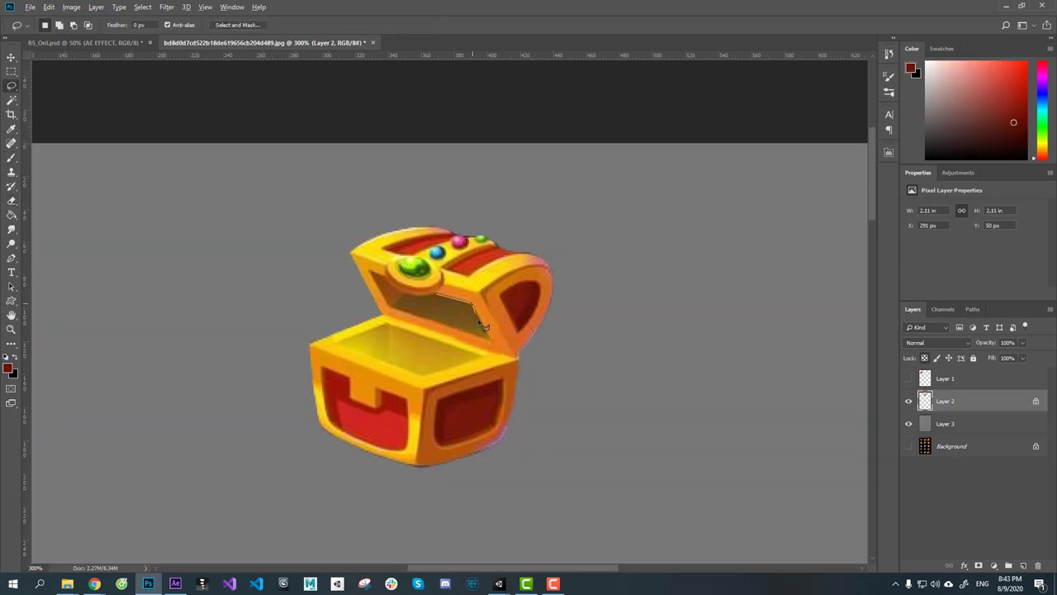
pyautogui.press('v')
pyautogui.press('b')
pyautogui.moveTo(441, 330); pyautogui.dragTo(376, 341)
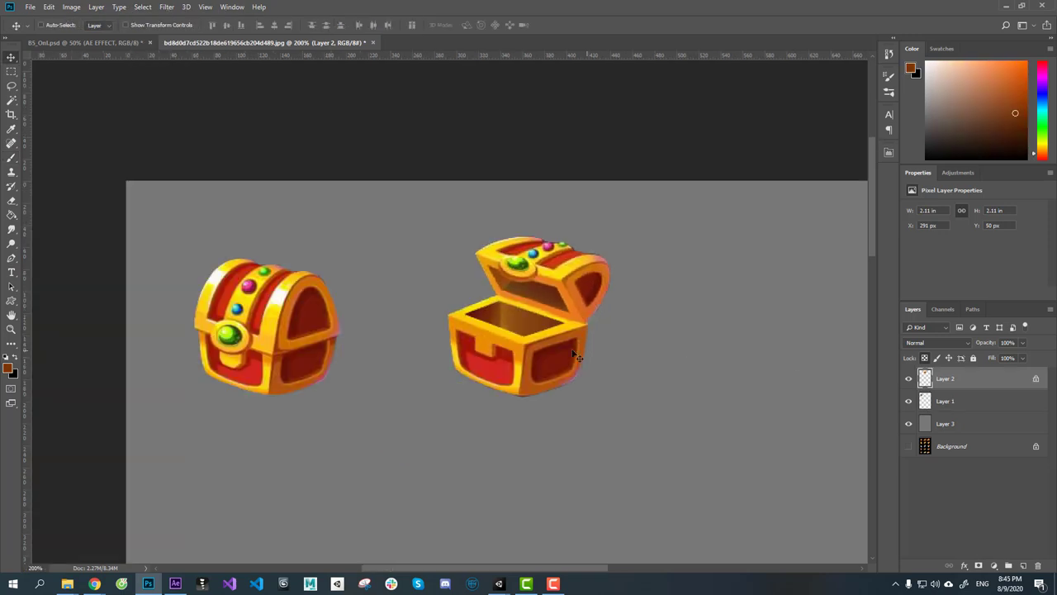
# Step: Move the open chest onto the closed chest so their bodies align, and check the match by toggling Layer 2's visibility
pyautogui.moveTo(575, 355); pyautogui.dragTo(313, 346)
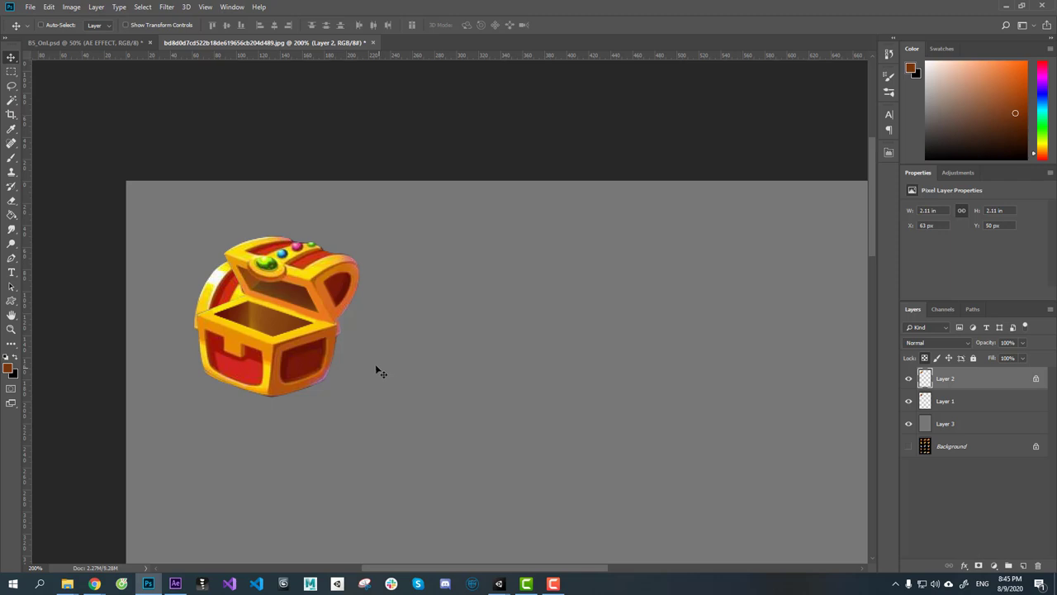
pyautogui.press('Left')
pyautogui.press('Down')
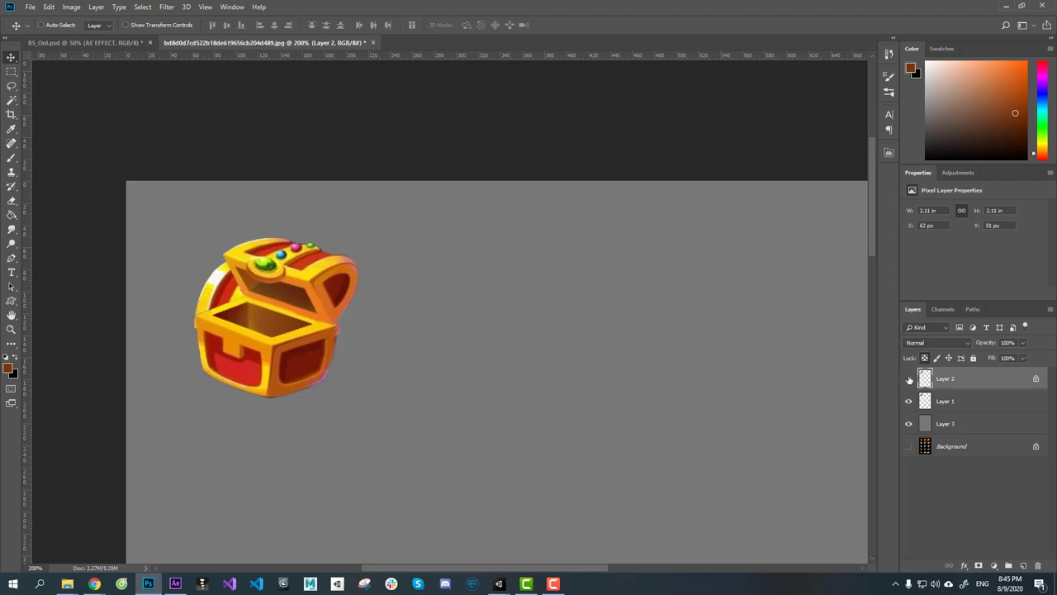
pyautogui.click(909, 379)
pyautogui.click(909, 379)
pyautogui.click(909, 379)
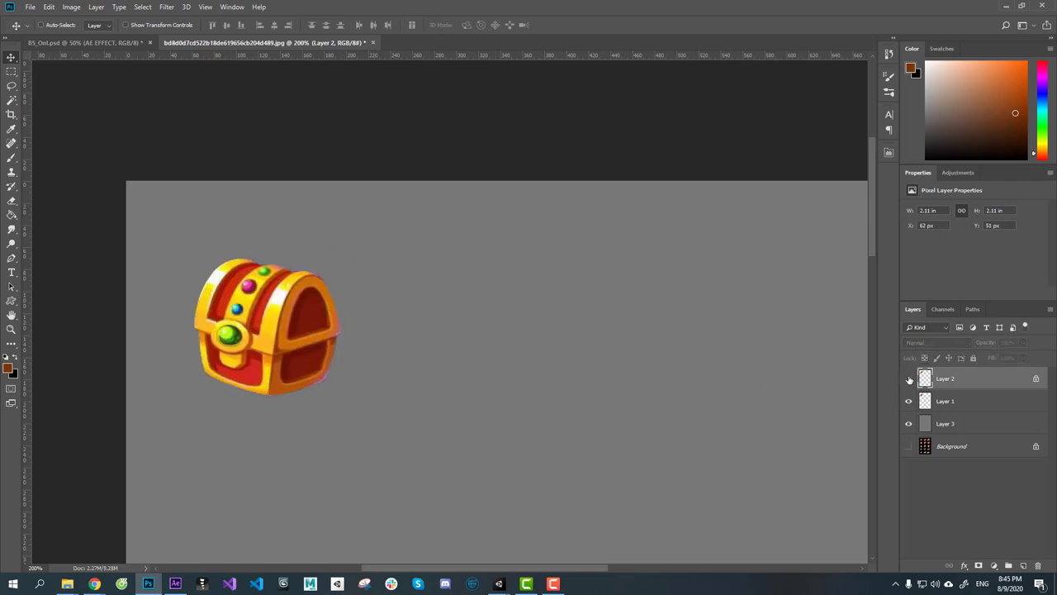
pyautogui.click(909, 379)
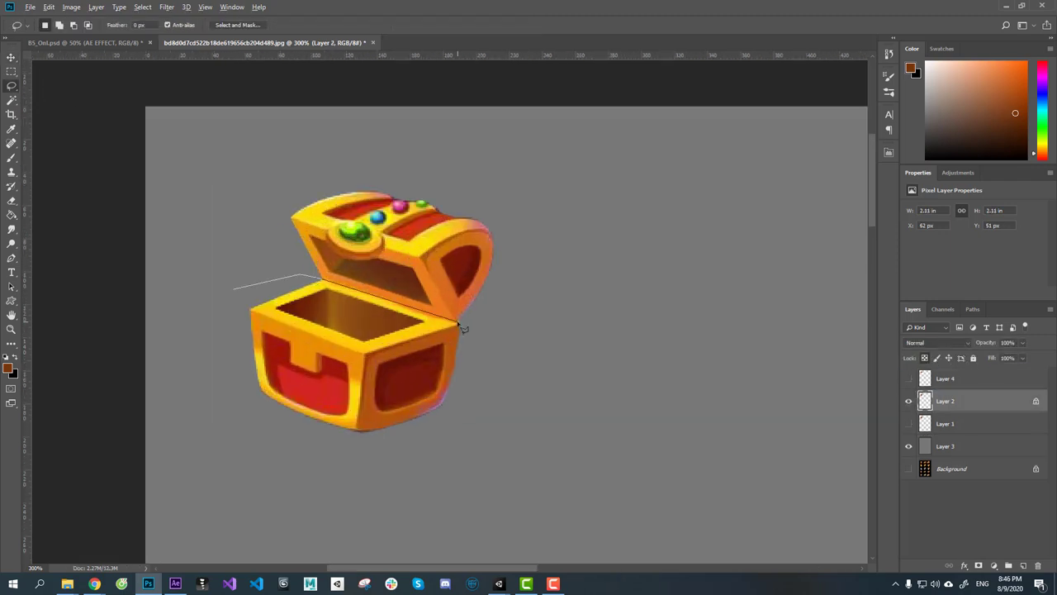
# Step: Check the separated chest parts by toggling the visibility of the chest_open and chest_head layers
pyautogui.click(909, 378)
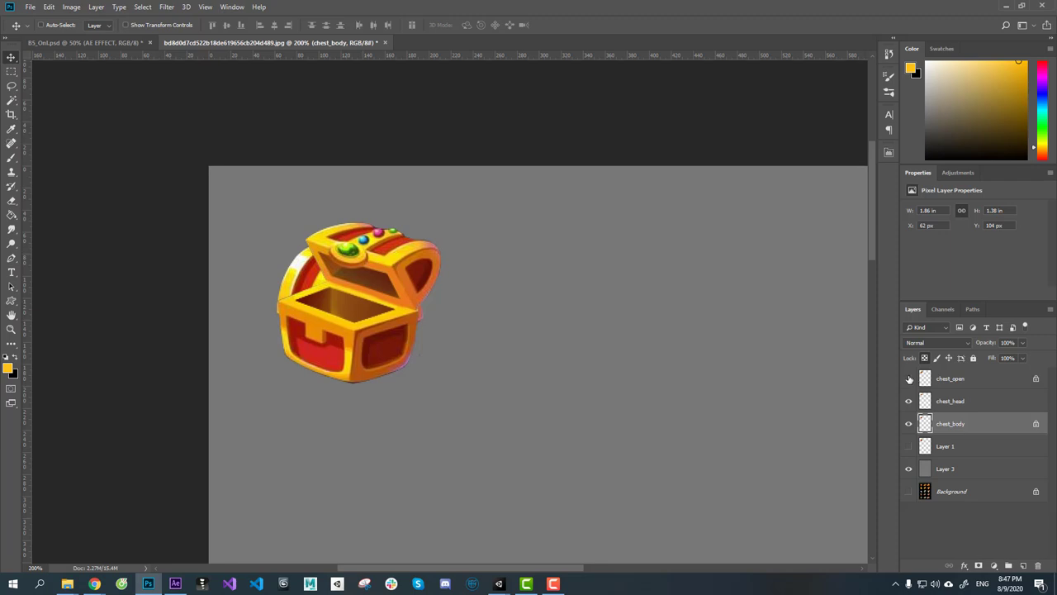
pyautogui.click(909, 378)
pyautogui.click(909, 401)
pyautogui.click(909, 400)
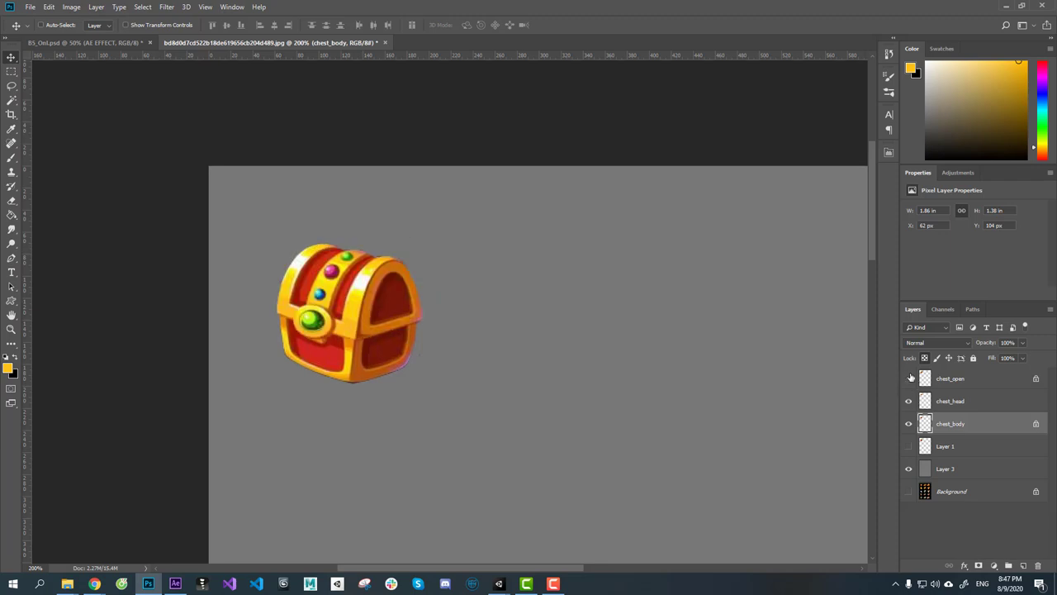
pyautogui.click(909, 378)
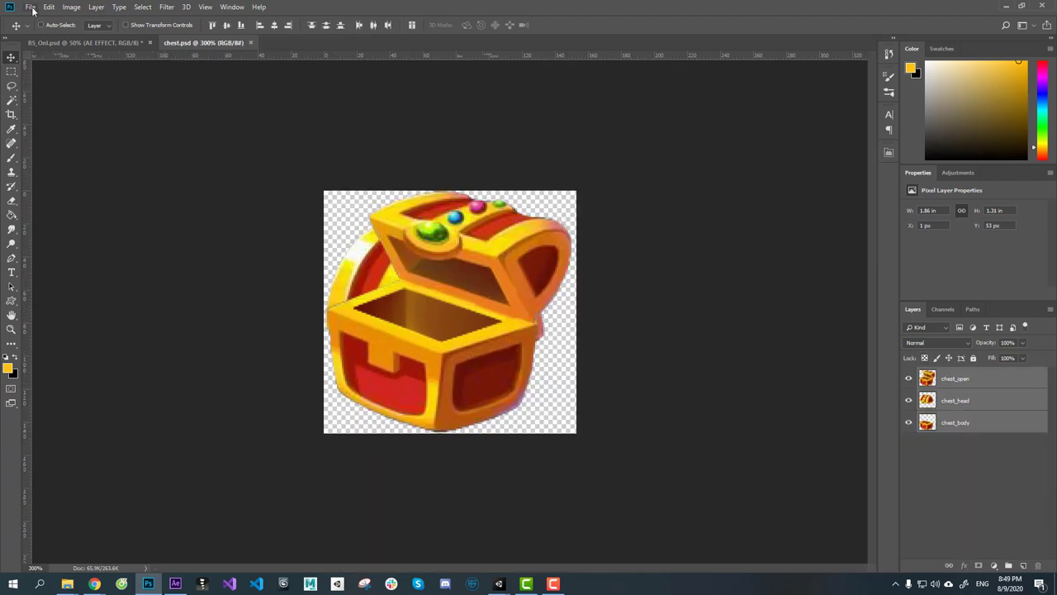
# Step: Run the PhotoshopToSpine script from the spine-scripts-master photoshop folder and export chest.psd with images to ./images/ and JSON to ./
pyautogui.click(32, 8)
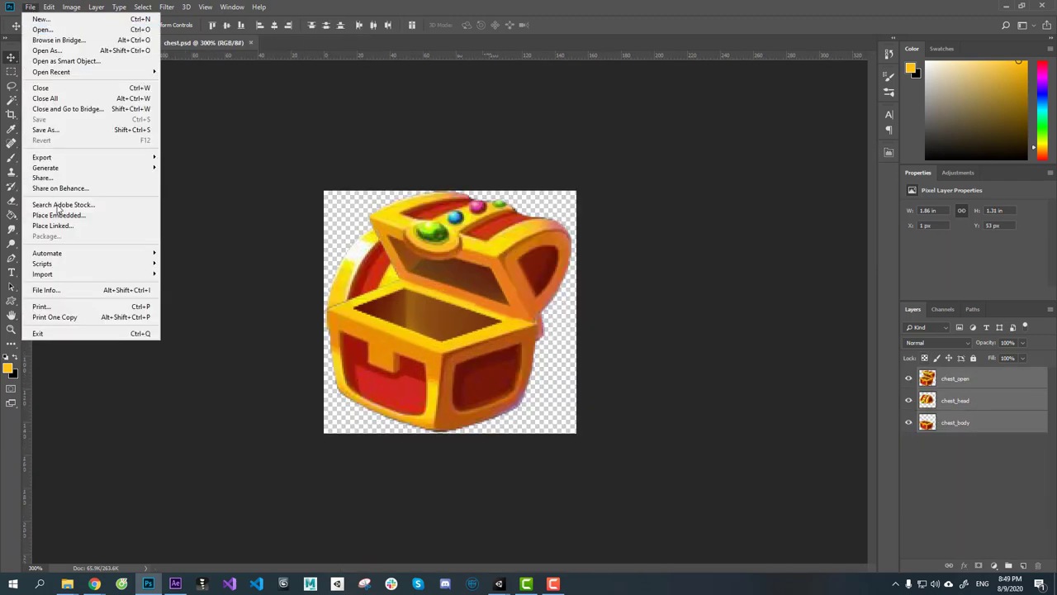
pyautogui.moveTo(141, 263)
pyautogui.click(213, 378)
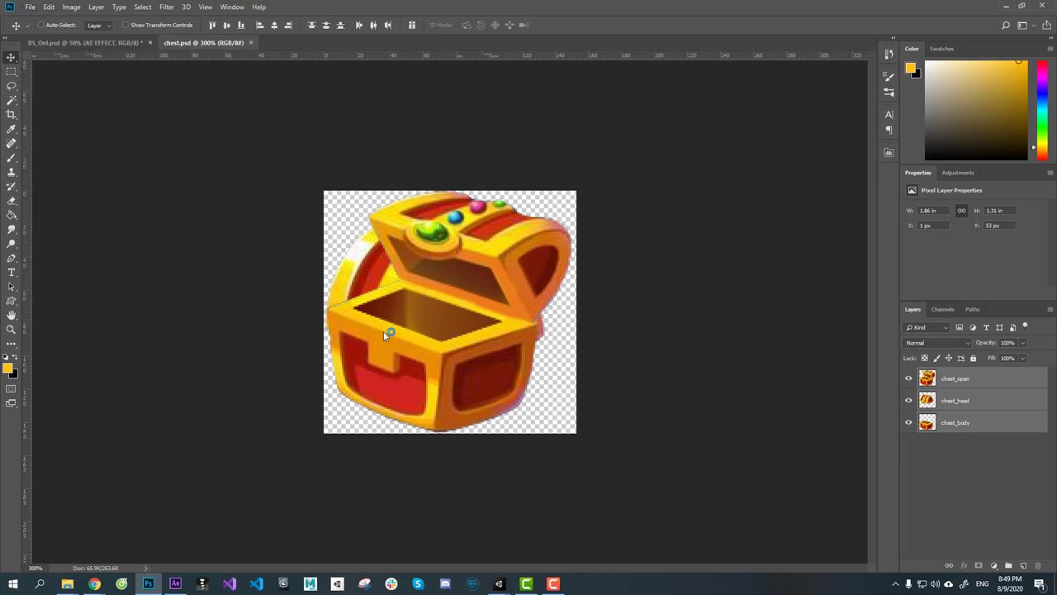
pyautogui.click(529, 222)
pyautogui.doubleClick(529, 222)
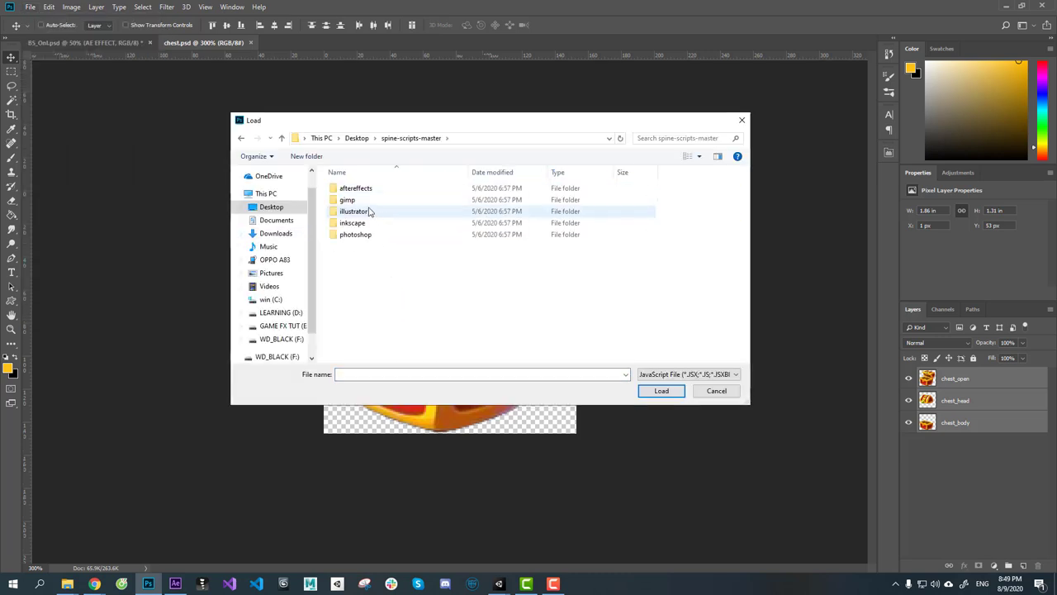
pyautogui.doubleClick(360, 234)
pyautogui.doubleClick(382, 195)
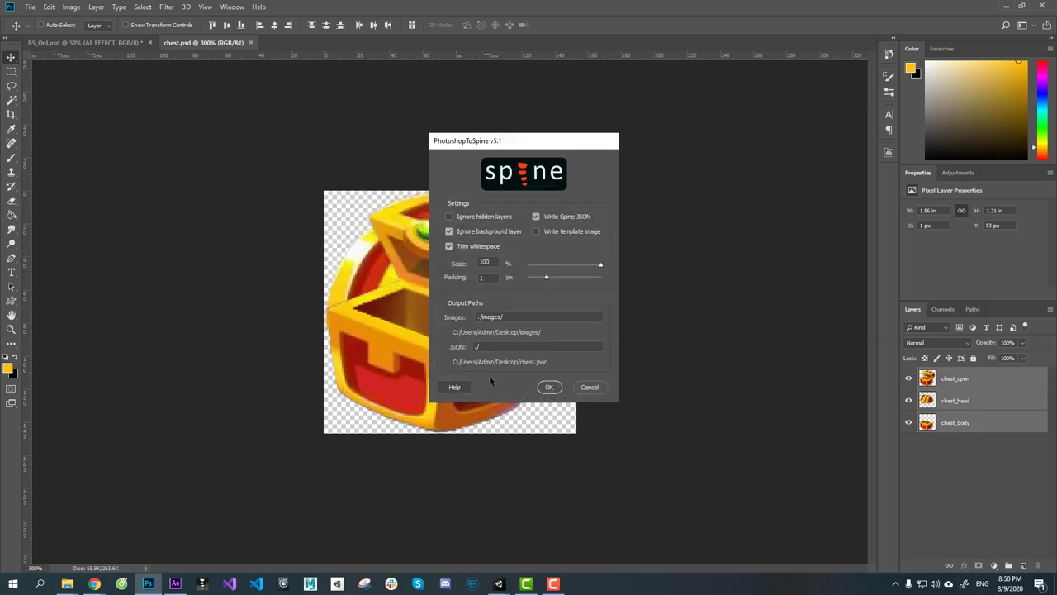
pyautogui.click(550, 387)
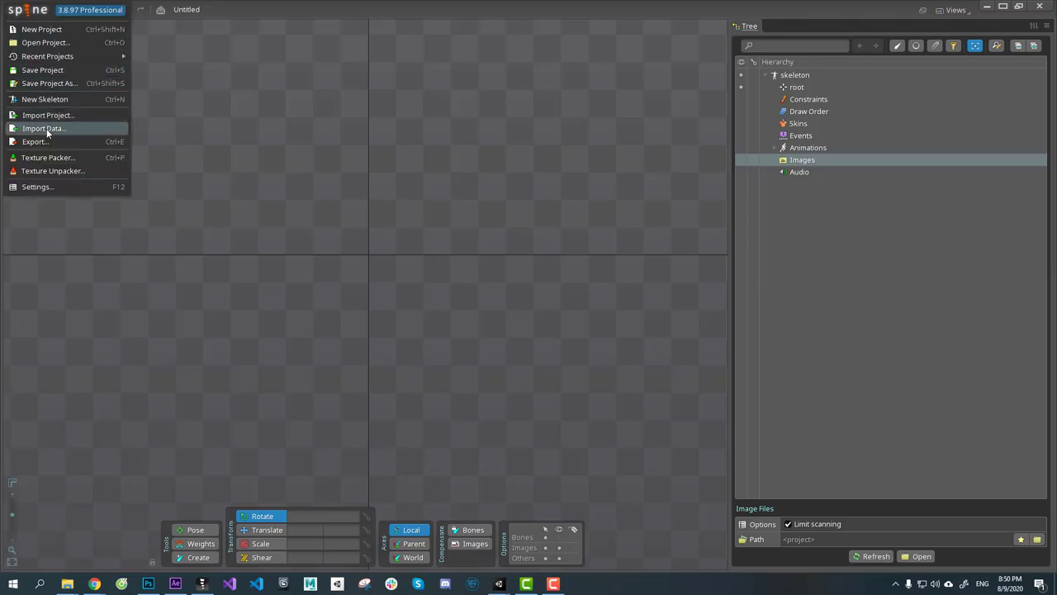
# Step: In Spine, import chest.json from the Desktop as a new project with a skeleton named chest
pyautogui.click(46, 128)
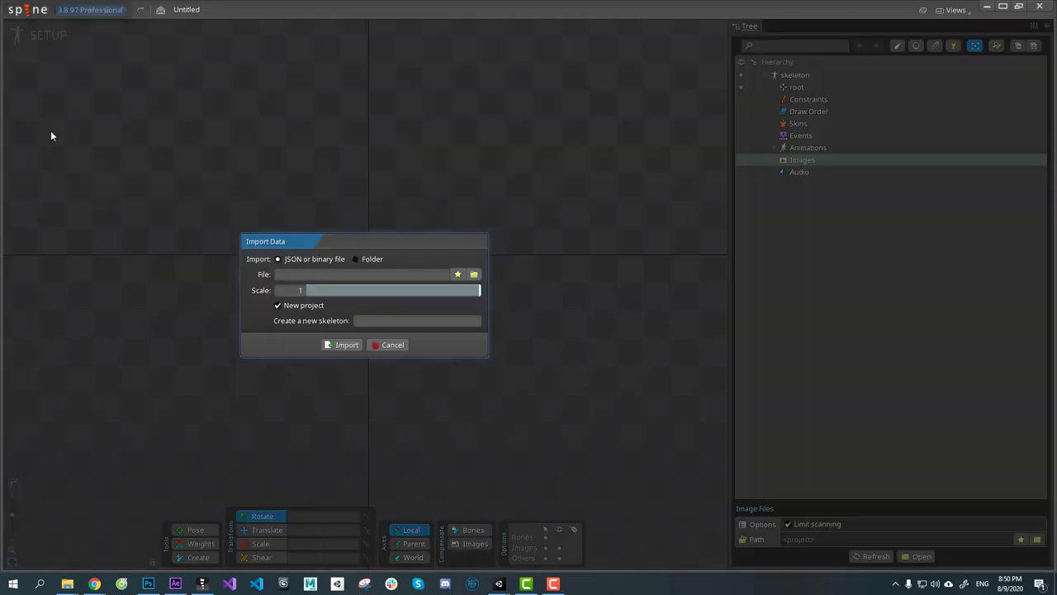
pyautogui.click(474, 277)
pyautogui.doubleClick(740, 188)
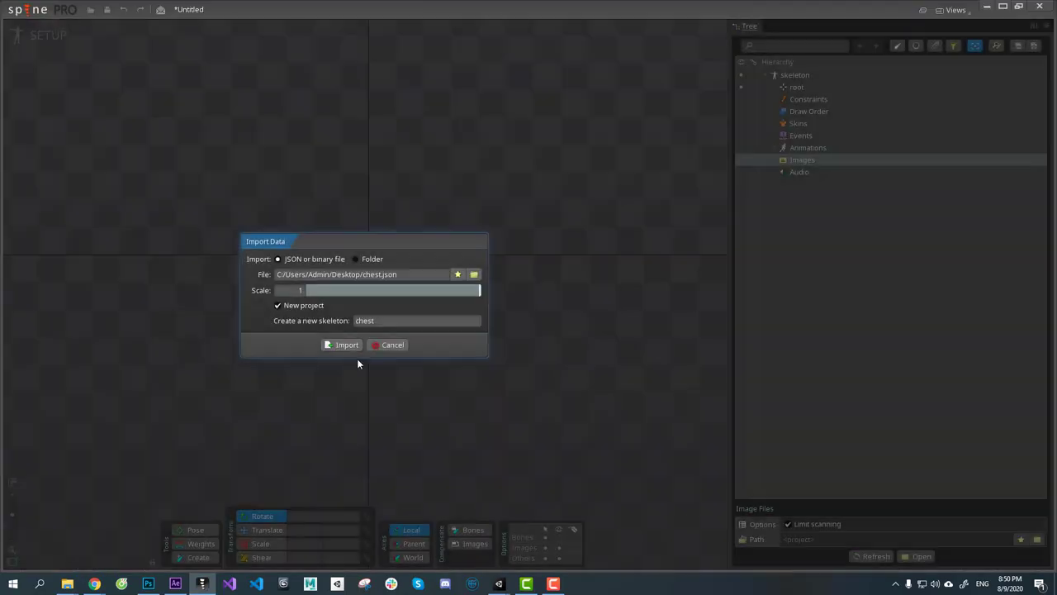
pyautogui.click(344, 345)
pyautogui.press('Return')
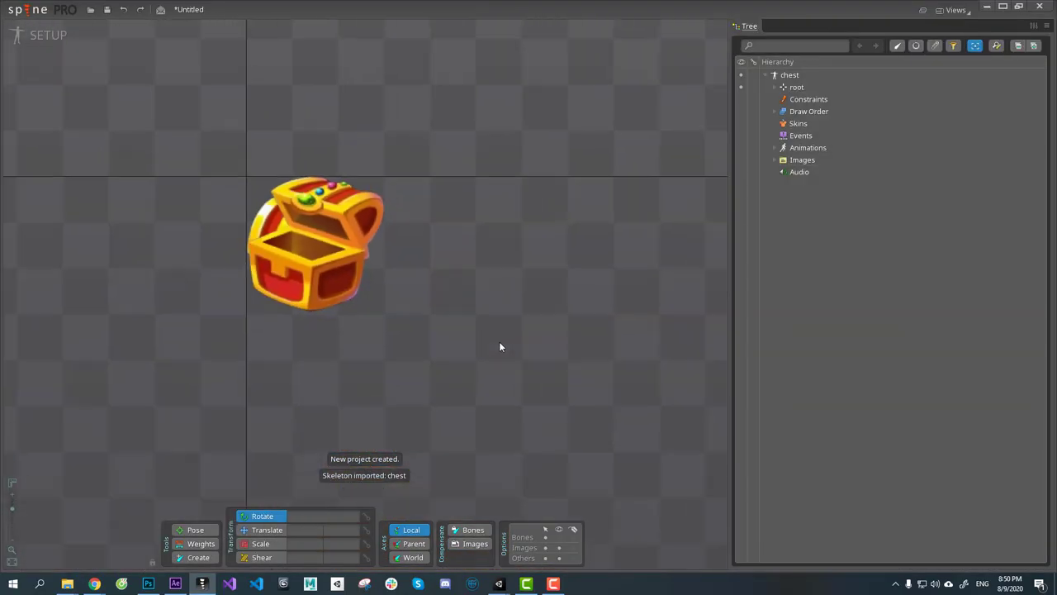
# Step: Create an upward chest_body bone about 60 long under root, holding the chest body image, and undo the stray edit
pyautogui.click(774, 87)
pyautogui.click(807, 85)
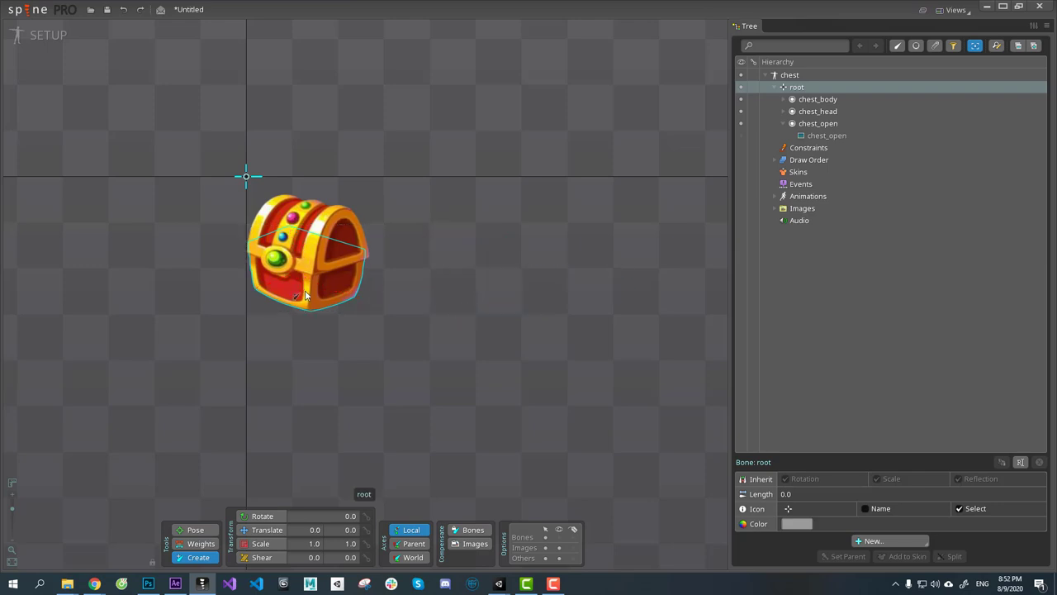
pyautogui.moveTo(302, 290); pyautogui.dragTo(302, 237)
pyautogui.moveTo(360, 333); pyautogui.dragTo(375, 332)
pyautogui.hotkey('ctrl', 'z')
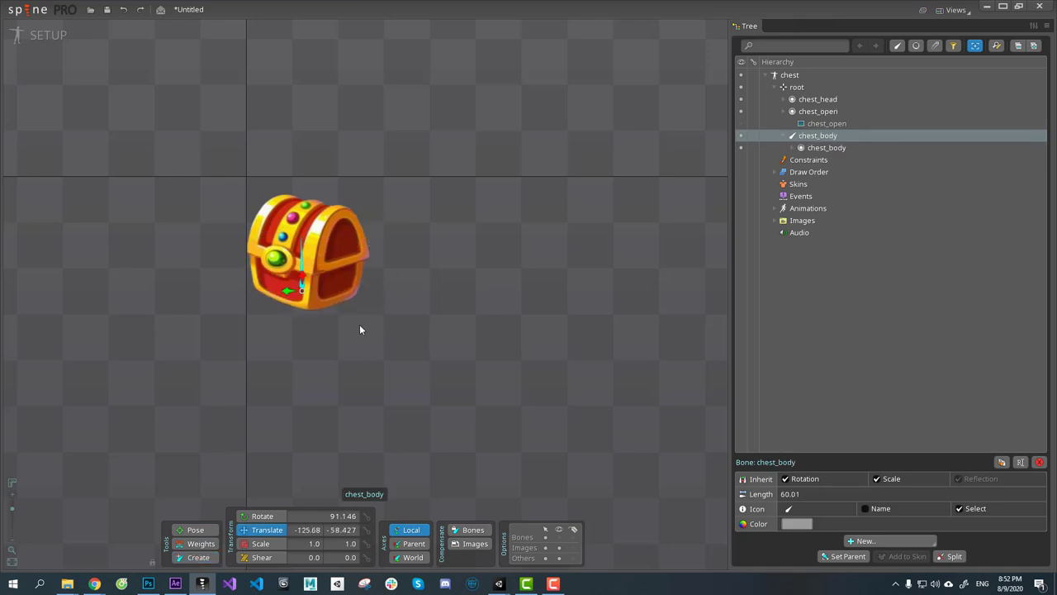
# Step: Create an upward chest_head bone about 53 long as a child of chest_body, holding the chest lid image
pyautogui.press('x')
pyautogui.press('n')
pyautogui.keyDown('ctrl'); pyautogui.click(330, 230); pyautogui.keyUp('ctrl')
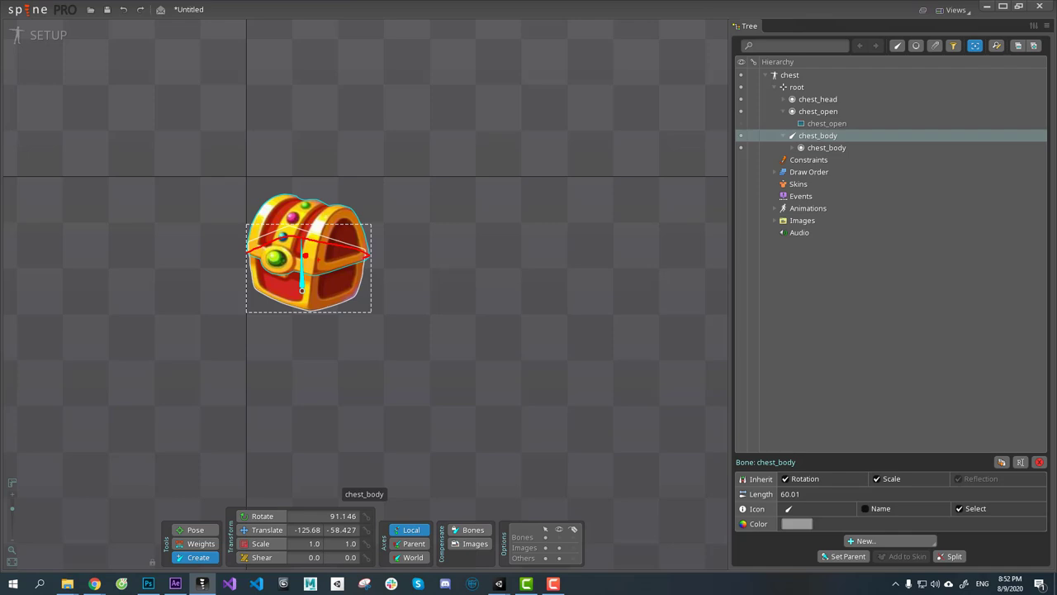
pyautogui.moveTo(303, 258); pyautogui.dragTo(304, 212)
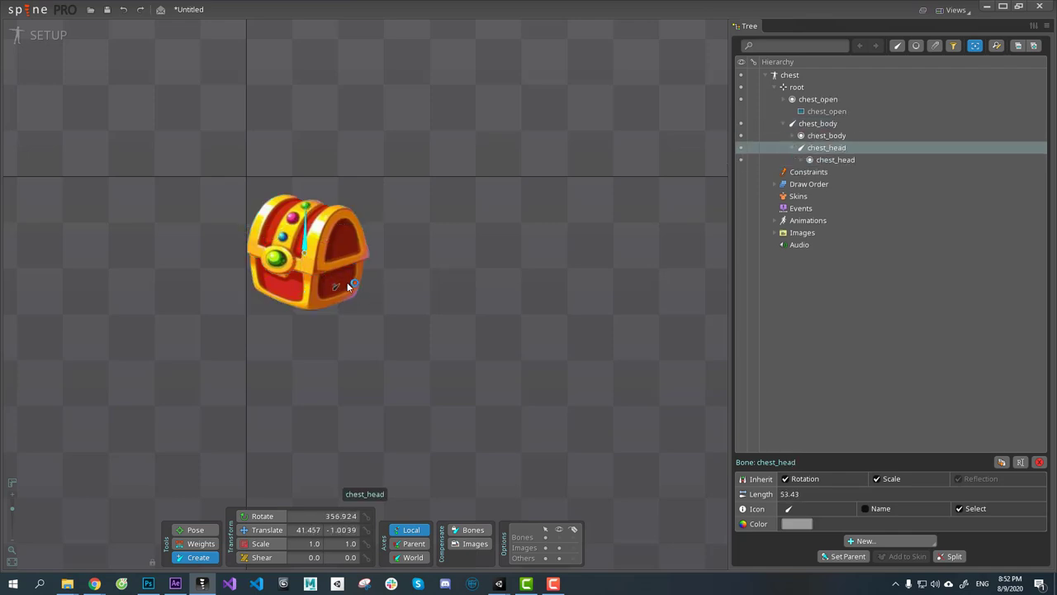
# Step: Switch to the Translate tool and make all bones visible in the viewport
pyautogui.press('v')
pyautogui.click(559, 538)
pyautogui.moveTo(427, 323); pyautogui.dragTo(413, 338)
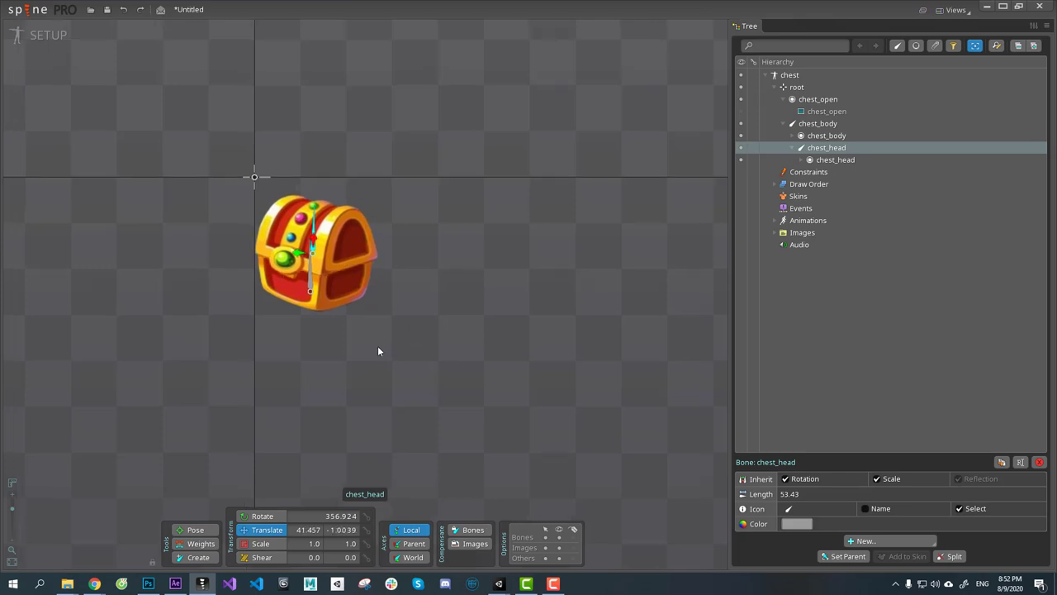
pyautogui.moveTo(384, 399); pyautogui.dragTo(397, 355)
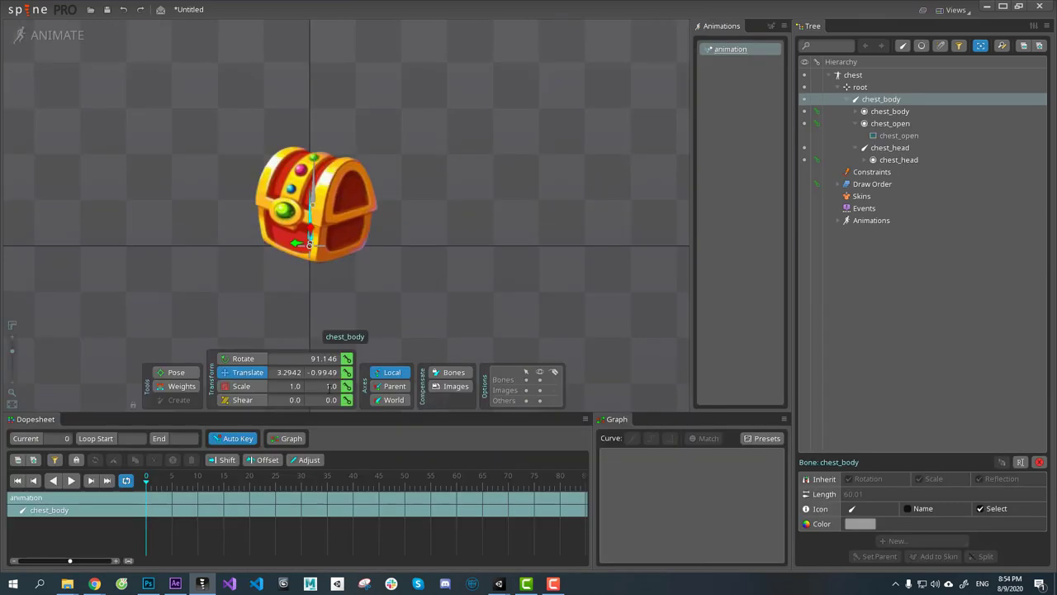
# Step: Key chest_body's scale at frame 0, and squash the bone to about 0.82 by 1.15 at frame 15
pyautogui.click(347, 385)
pyautogui.click(223, 489)
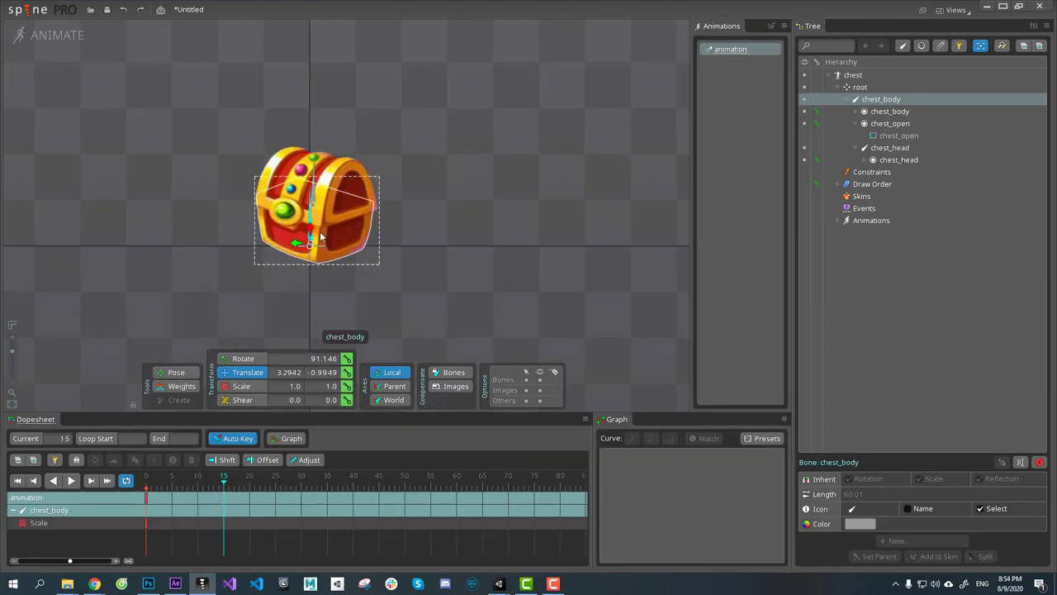
pyautogui.press('x')
pyautogui.moveTo(322, 236); pyautogui.dragTo(290, 244)
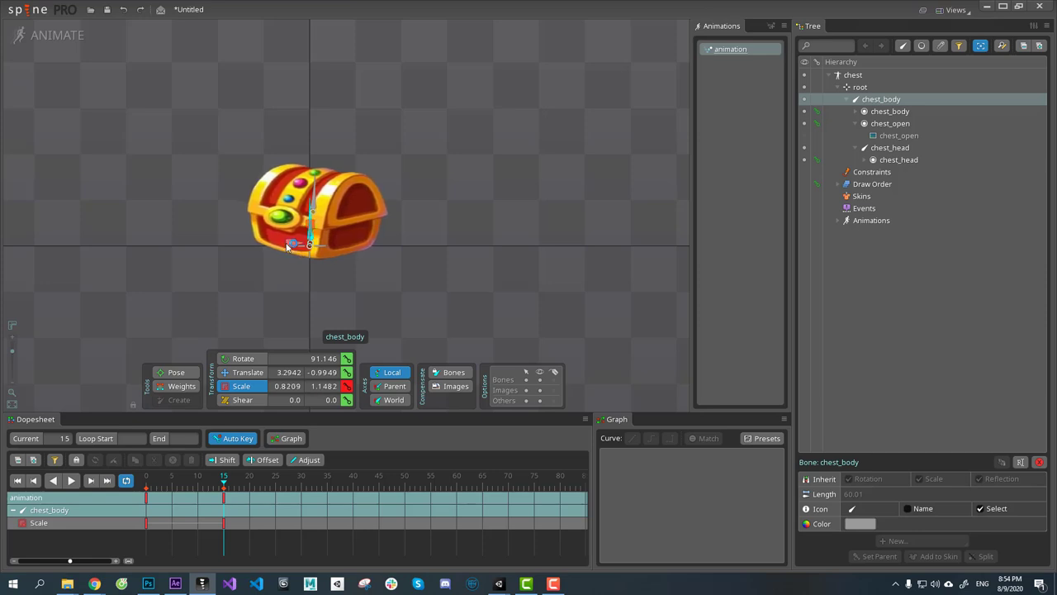
# Step: Give the first chest_body scale key a Bezier curve that starts fast and eases out, and preview the animation
pyautogui.moveTo(161, 518); pyautogui.dragTo(137, 529)
pyautogui.click(651, 438)
pyautogui.moveTo(667, 456); pyautogui.dragTo(661, 458)
pyautogui.moveTo(663, 553); pyautogui.dragTo(643, 535)
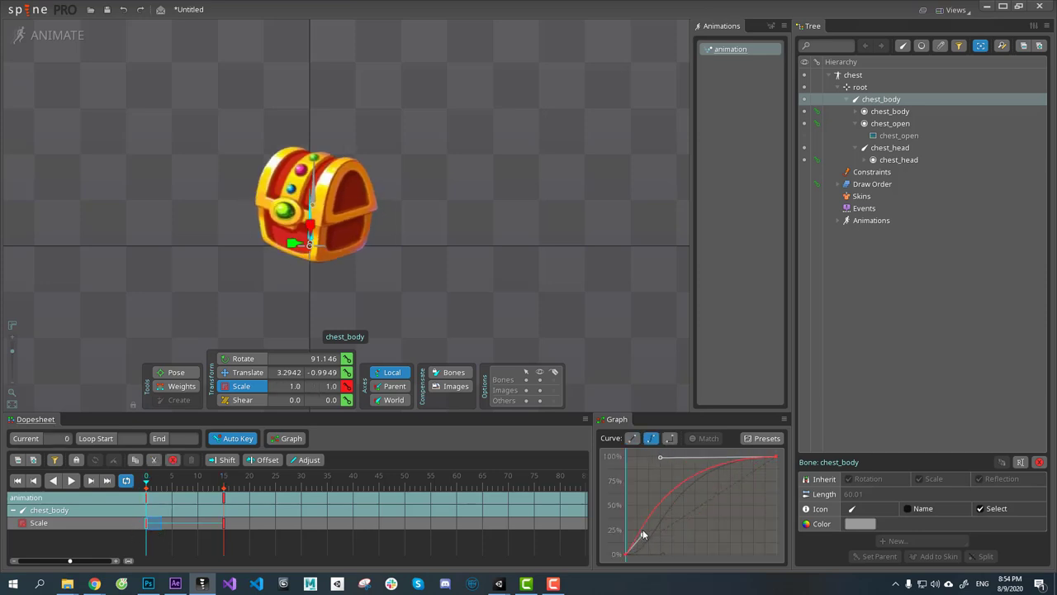
pyautogui.press('space')
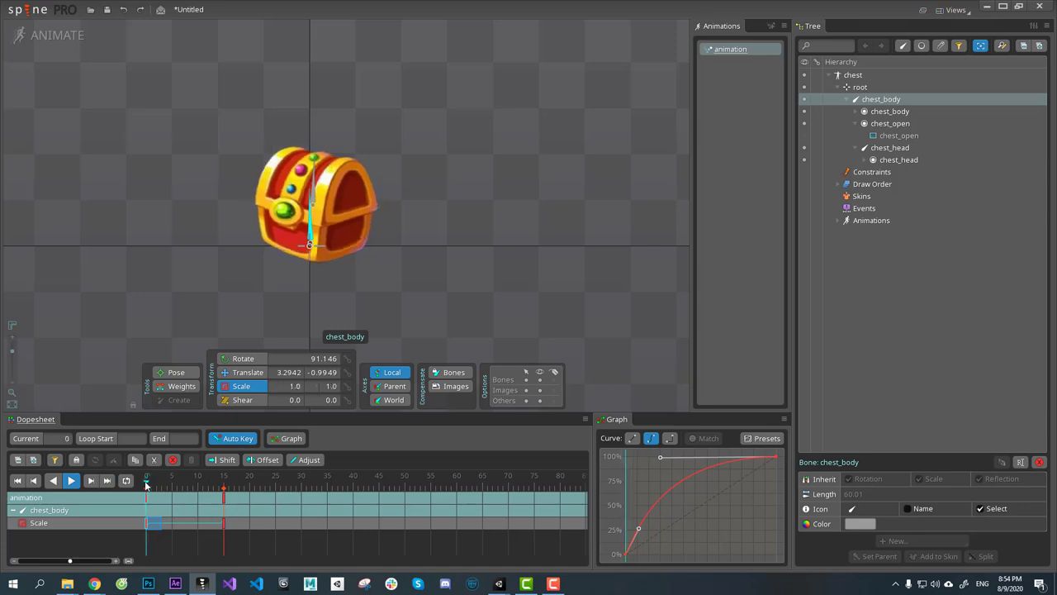
pyautogui.moveTo(145, 486)
pyautogui.mouseDown()
pyautogui.moveTo(162, 482)
pyautogui.moveTo(147, 482)
pyautogui.mouseUp()
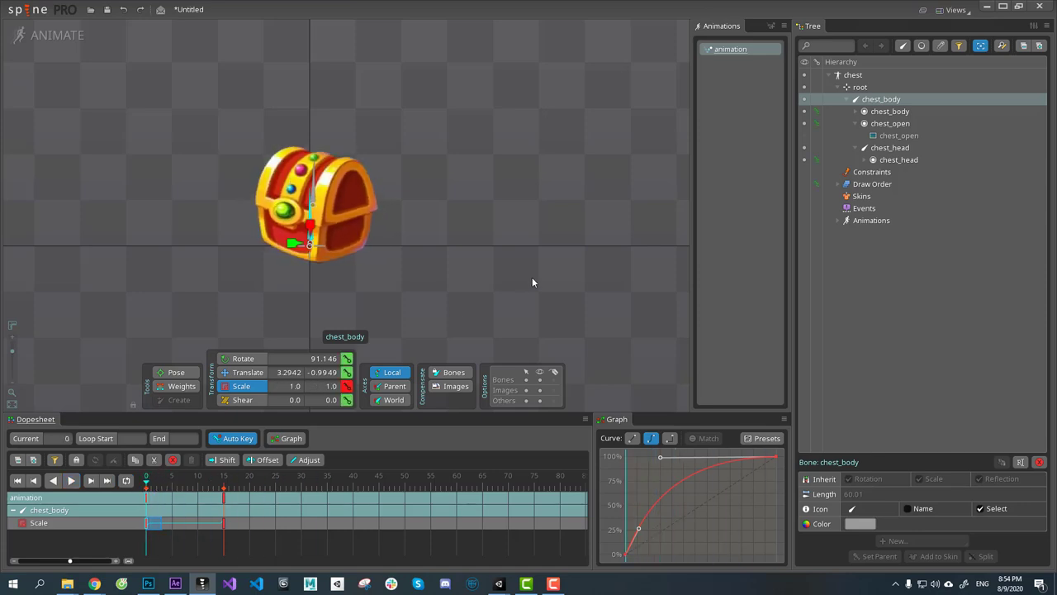
# Step: Switch to the Rotate tool and key chest_body's original rotation at frame 0
pyautogui.press('v')
pyautogui.press('c')
pyautogui.moveTo(596, 292); pyautogui.dragTo(600, 284)
pyautogui.hotkey('ctrl', 'z')
pyautogui.click(347, 360)
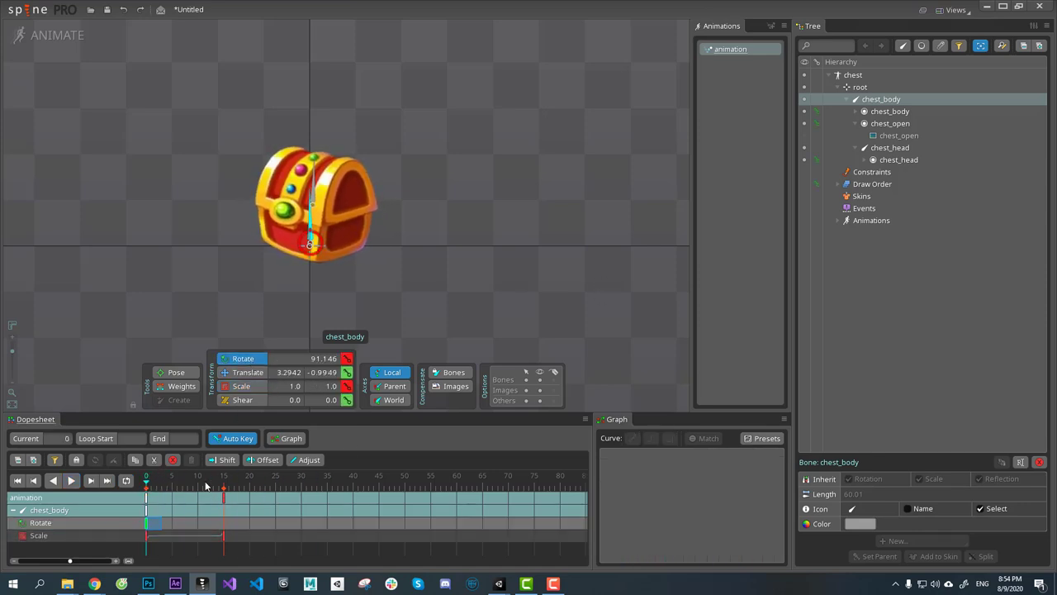
# Step: Copy chest_body's rotation key to frame 15 and move the end keys to frame 16
pyautogui.hotkey('ctrl', 'c')
pyautogui.click(223, 484)
pyautogui.hotkey('ctrl', 'v')
pyautogui.click(189, 485)
pyautogui.click(222, 499)
pyautogui.moveTo(222, 499); pyautogui.dragTo(228, 499)
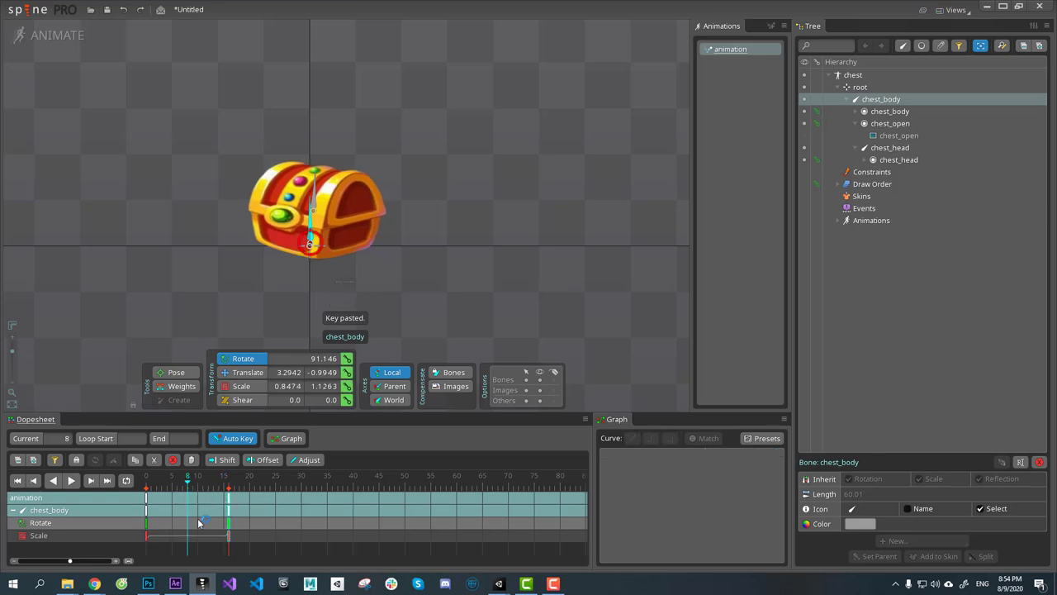
# Step: Key a small chest_body tilt to a rotation of 88.99 at frame 2 and an opposite tilt at frame 4
pyautogui.moveTo(161, 526); pyautogui.dragTo(158, 496)
pyautogui.moveTo(451, 290); pyautogui.dragTo(476, 312)
pyautogui.click(172, 486)
# Step: Copy chest_body's two tilt keys from frames 2 and 4 and repeat them at frames 6, 10 and 14
pyautogui.moveTo(187, 529); pyautogui.dragTo(154, 518)
pyautogui.hotkey('ctrl', 'c')
pyautogui.click(178, 486)
pyautogui.hotkey('ctrl', 'v')
pyautogui.click(198, 487)
pyautogui.hotkey('ctrl', 'v')
pyautogui.click(219, 487)
pyautogui.hotkey('ctrl', 'v')
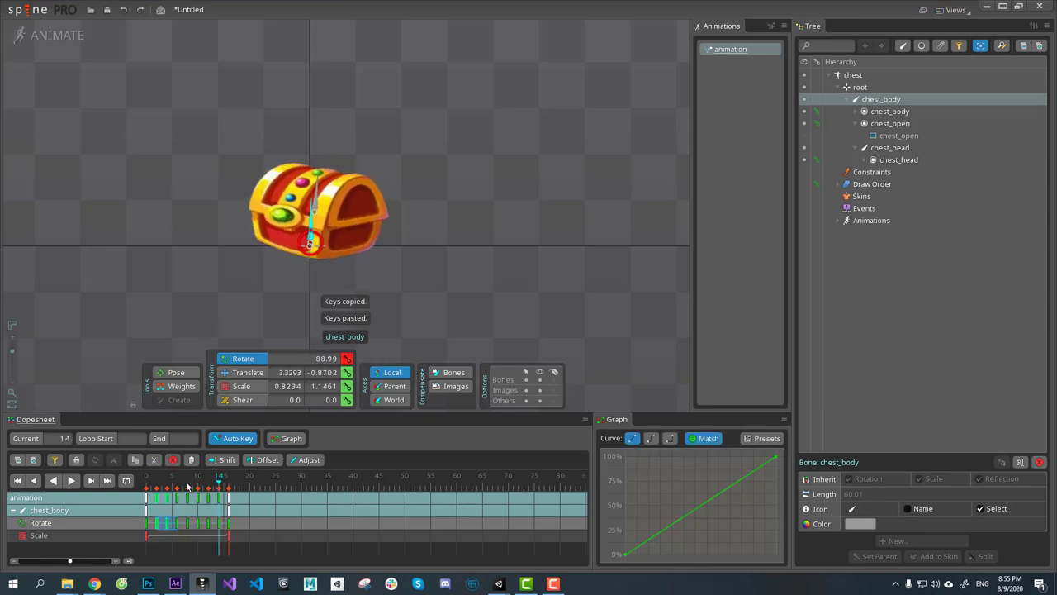
# Step: Deselect the bone and play the animation from frame 0 to check the chest's rocking
pyautogui.moveTo(190, 487); pyautogui.dragTo(214, 489)
pyautogui.press('Escape')
pyautogui.click(148, 488)
pyautogui.press('space')
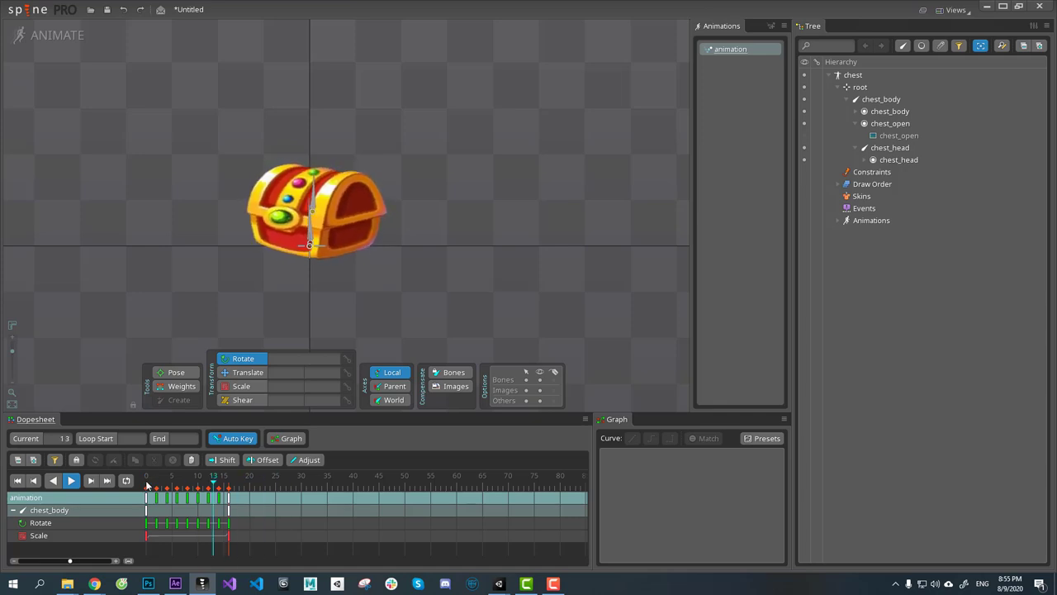
# Step: Vary chest_body's tilt on its rotation keys, with about 94.6 at frame 4 and 94.3 at frame 8
pyautogui.click(157, 484)
pyautogui.click(351, 234)
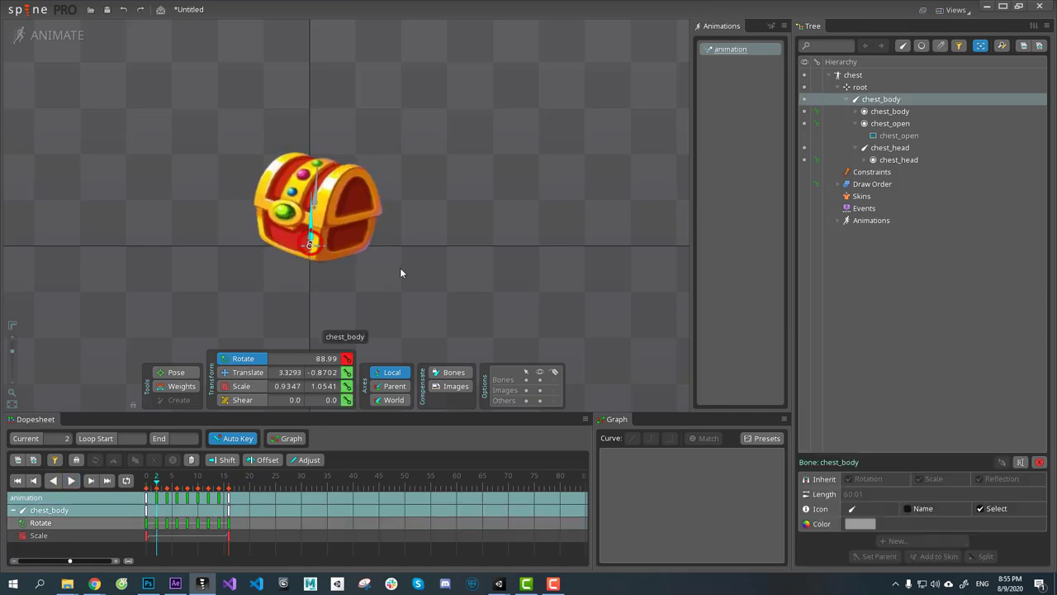
pyautogui.click(167, 483)
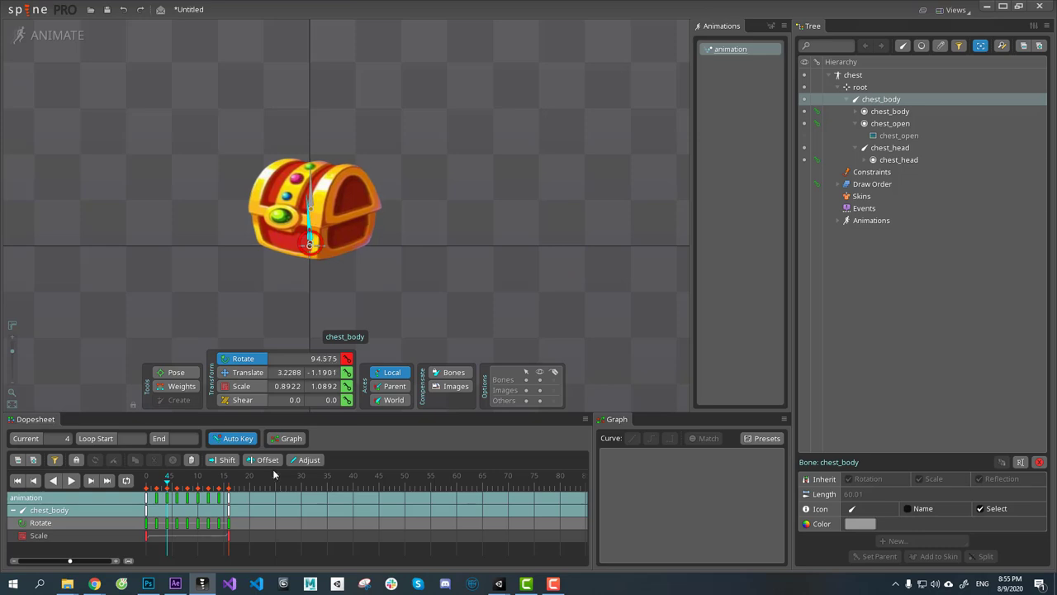
pyautogui.press('Right')
pyautogui.press('Right')
# Step: Replay the animation several times from the start to check the varied chest_body rocking
pyautogui.press('space')
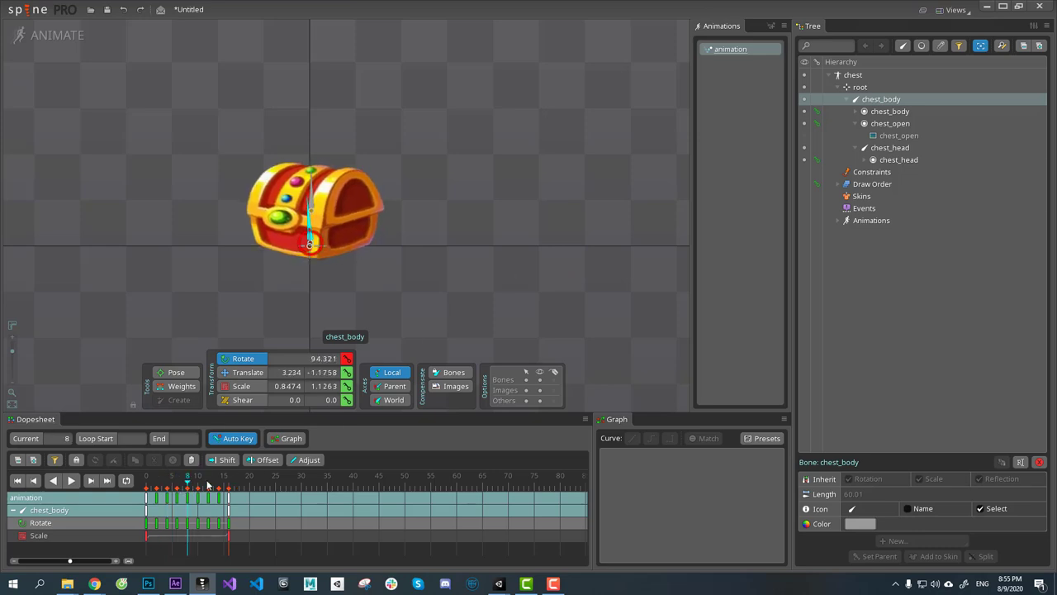
pyautogui.click(148, 477)
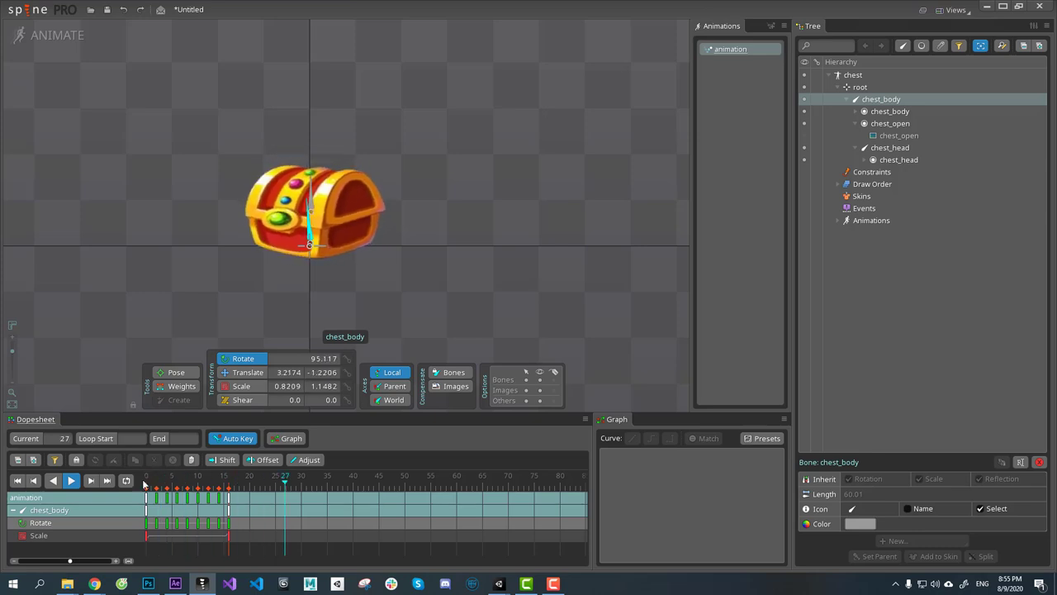
pyautogui.click(146, 479)
pyautogui.click(166, 481)
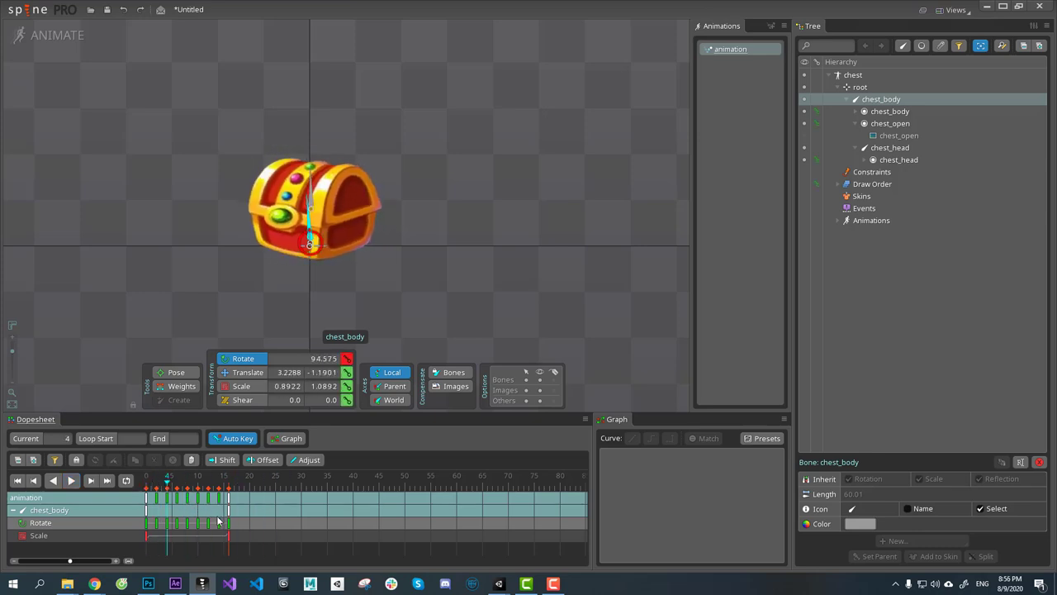
pyautogui.press('d')
pyautogui.click(146, 482)
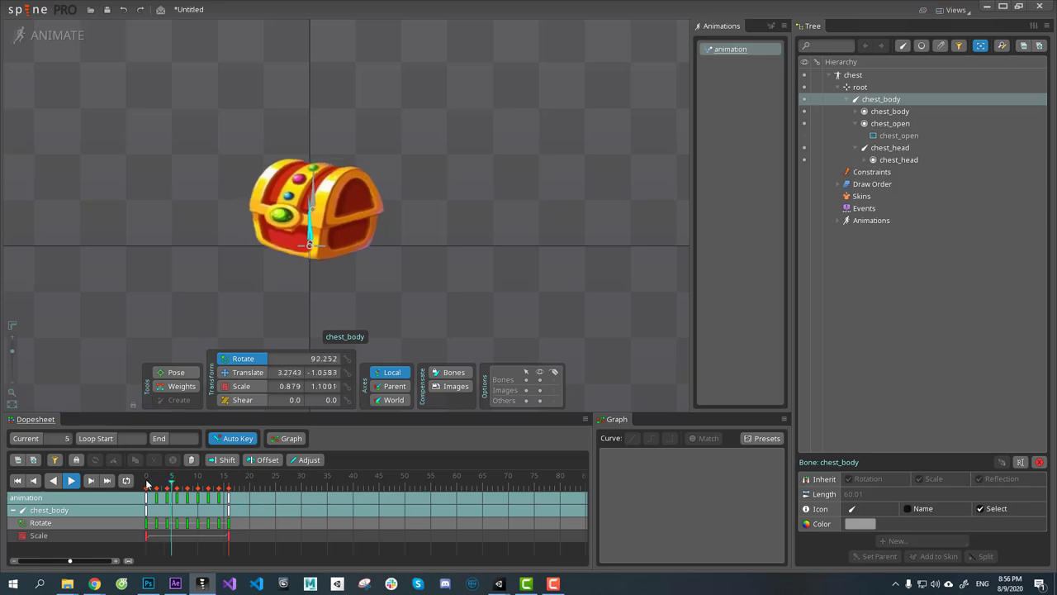
pyautogui.press('d')
pyautogui.moveTo(146, 484)
pyautogui.mouseDown()
pyautogui.moveTo(163, 482)
pyautogui.moveTo(146, 482)
pyautogui.mouseUp()
# Step: Key chest_head's original rotation at frame 0 and copy that key to frame 1
pyautogui.click(332, 180)
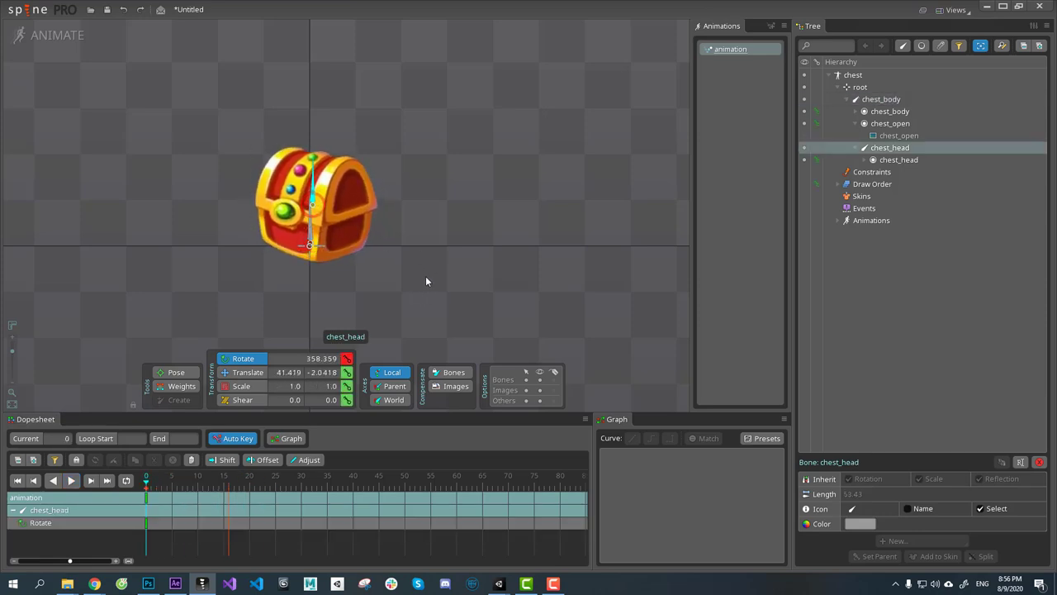
pyautogui.hotkey('ctrl', 'z')
pyautogui.click(346, 360)
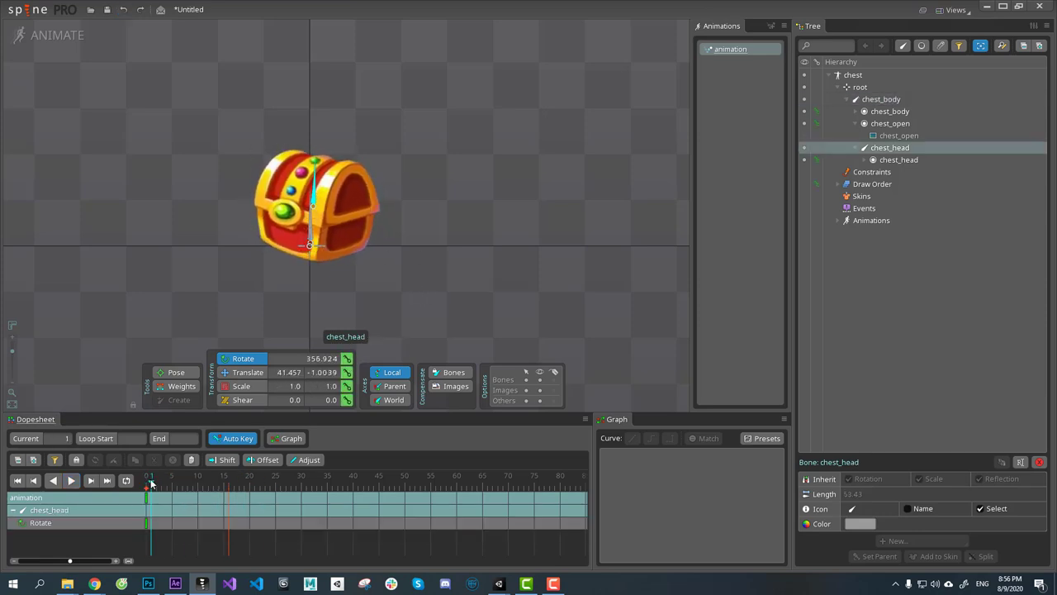
pyautogui.click(151, 486)
pyautogui.hotkey('ctrl', 'v')
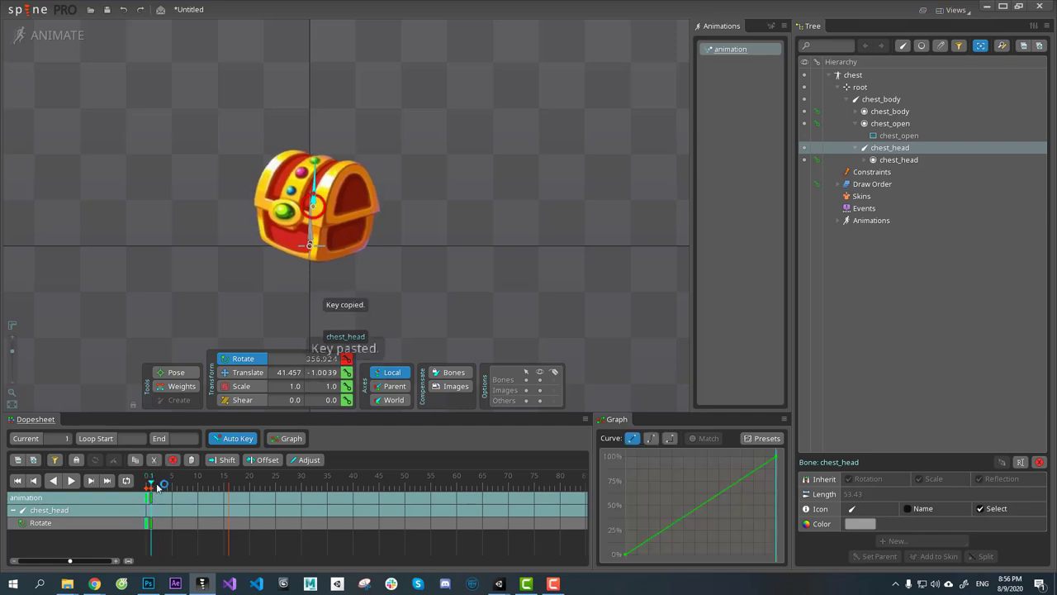
# Step: Key chest_head's rotation at about 355.4 at frame 3 and about 357.7 at frame 5
pyautogui.click(161, 485)
pyautogui.hotkey('ctrl', 'v')
pyautogui.click(172, 482)
pyautogui.hotkey('ctrl', 'v')
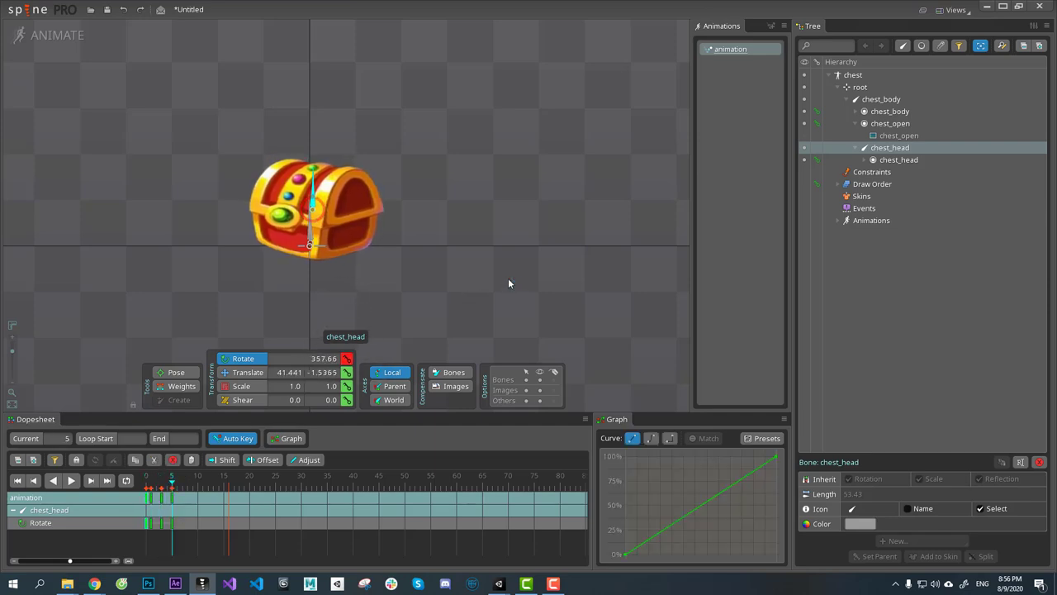
# Step: Copy chest_head's rotation keys from frames 3 and 5 and repeat them at frames 7, 11 and 15
pyautogui.moveTo(202, 520); pyautogui.dragTo(161, 527)
pyautogui.hotkey('ctrl', 'c')
pyautogui.click(182, 486)
pyautogui.hotkey('ctrl', 'v')
pyautogui.click(204, 487)
pyautogui.hotkey('ctrl', 'v')
pyautogui.click(223, 486)
pyautogui.hotkey('ctrl', 'v')
pyautogui.click(190, 539)
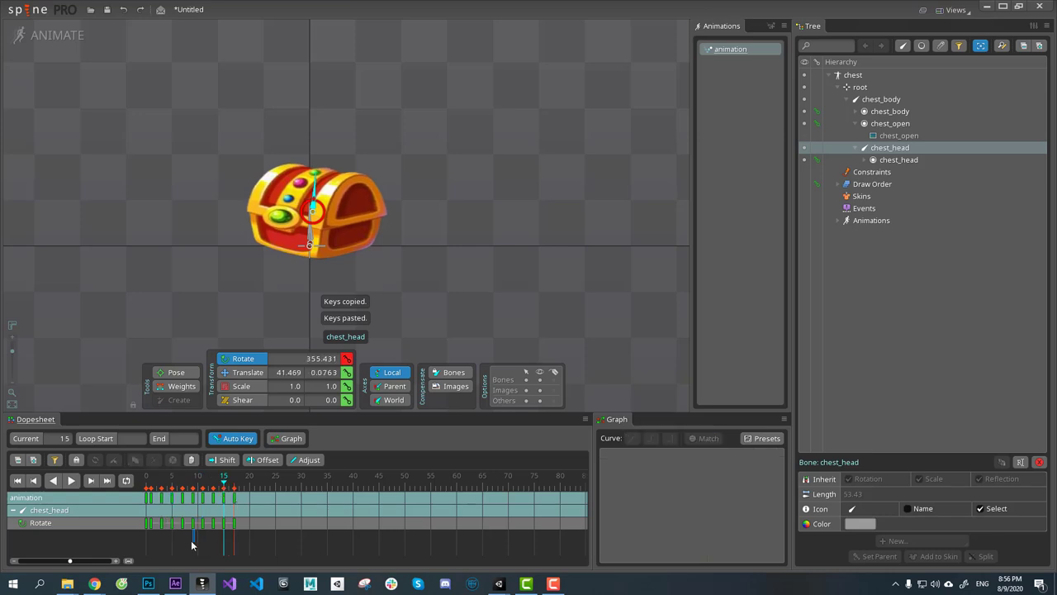
# Step: Play the animation from frame 0 to check the lid's shaking, and return to the start
pyautogui.click(147, 484)
pyautogui.press('space')
pyautogui.press('d')
pyautogui.click(148, 483)
# Step: Vary chest_head's repeated rotation keys, with about 358.1 at frame 9, 351.7 at frame 15 and 2.4 at frame 17
pyautogui.click(328, 183)
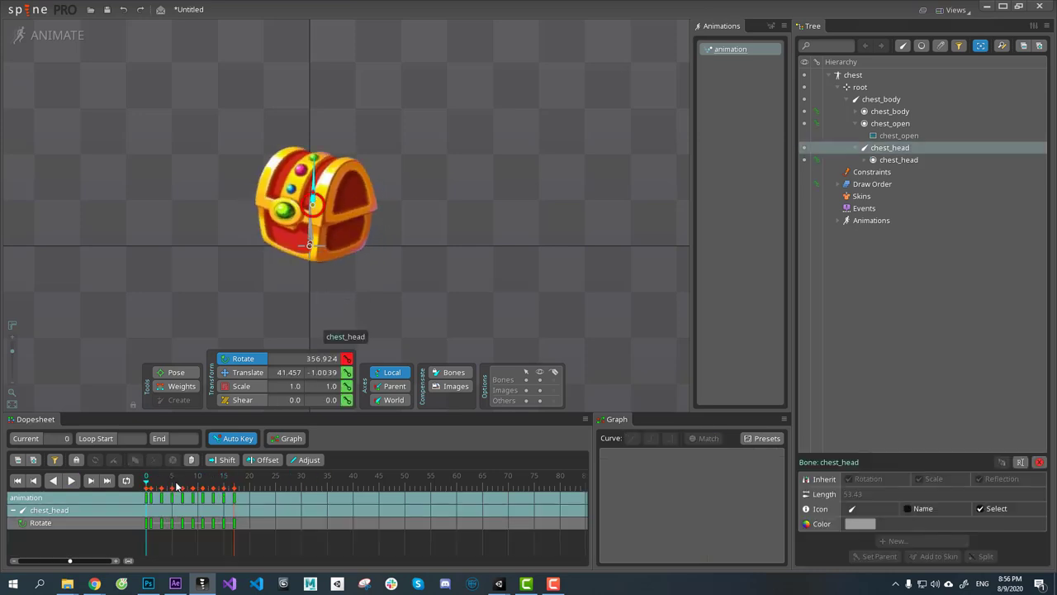
pyautogui.click(182, 486)
pyautogui.click(194, 485)
pyautogui.moveTo(425, 294); pyautogui.dragTo(421, 309)
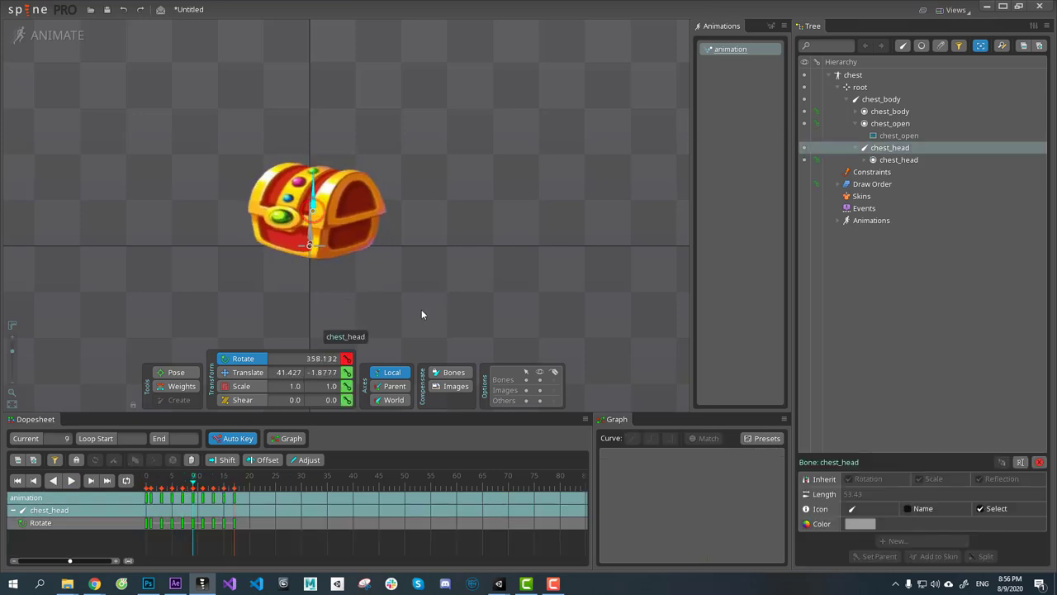
pyautogui.click(214, 484)
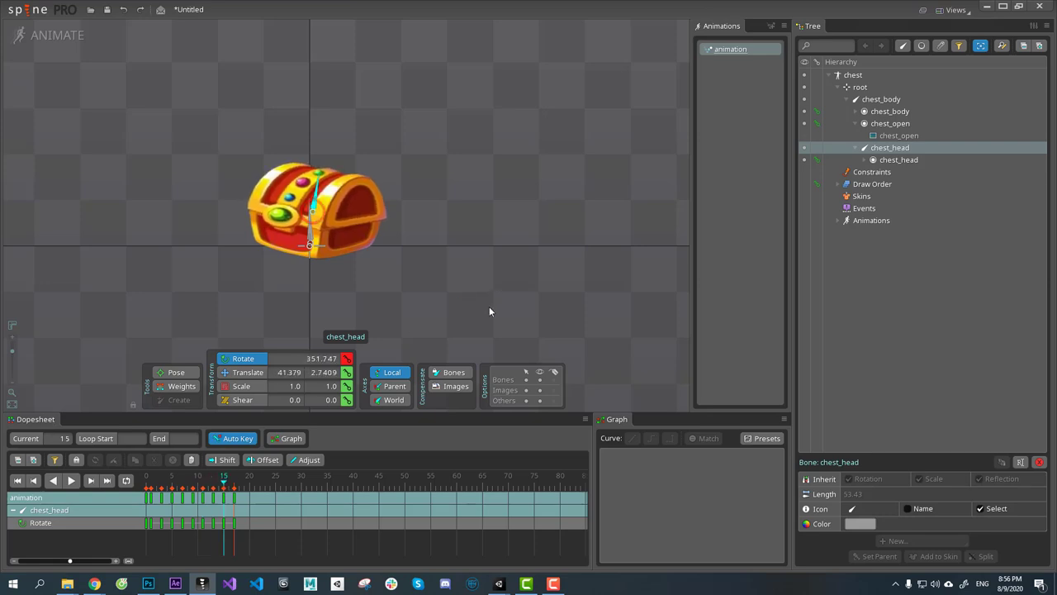
pyautogui.click(235, 486)
# Step: Replay the animation from the start to check the varied lid rotation
pyautogui.click(146, 481)
pyautogui.press('d')
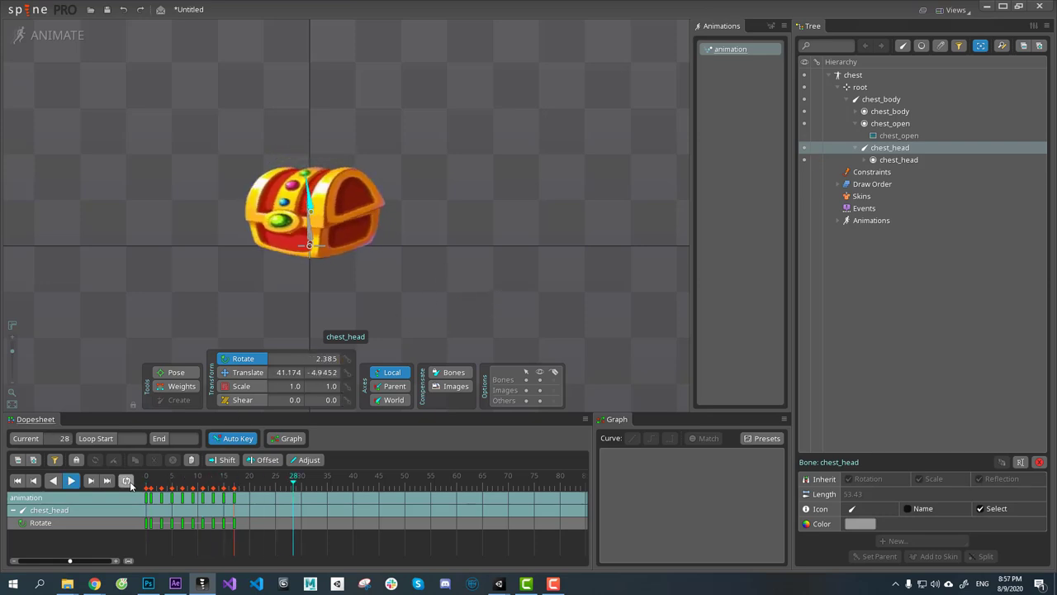
pyautogui.click(146, 480)
pyautogui.press('d')
pyautogui.click(146, 481)
# Step: Key chest_head's translation at frame 0 and nudge the bone to about 41.5, -1.0 at frame 2 with the Translate tool
pyautogui.click(347, 374)
pyautogui.click(147, 536)
pyautogui.hotkey('ctrl', 'c')
pyautogui.click(161, 487)
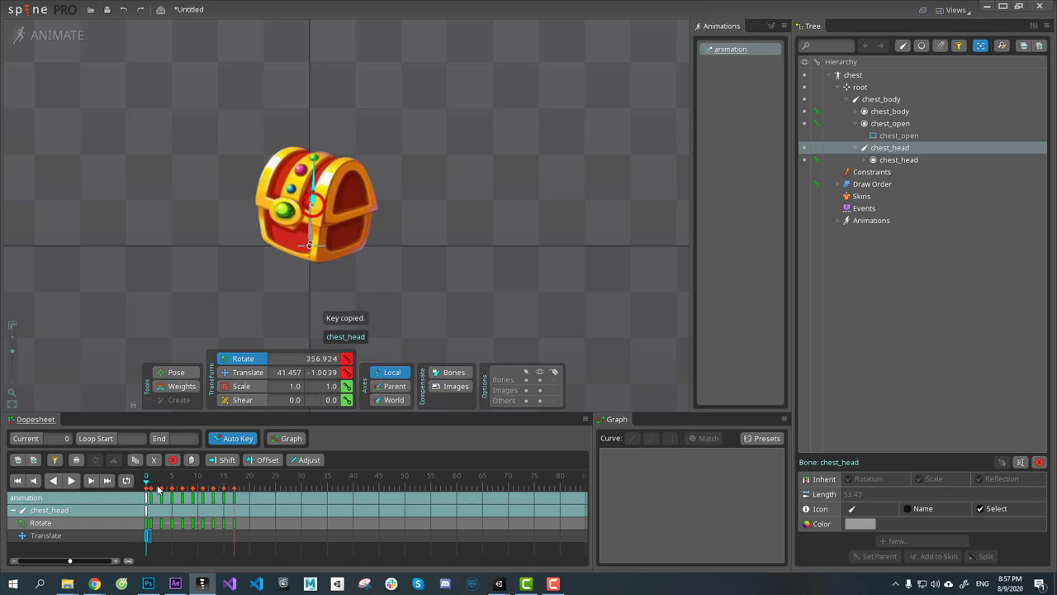
pyautogui.click(157, 487)
pyautogui.click(145, 483)
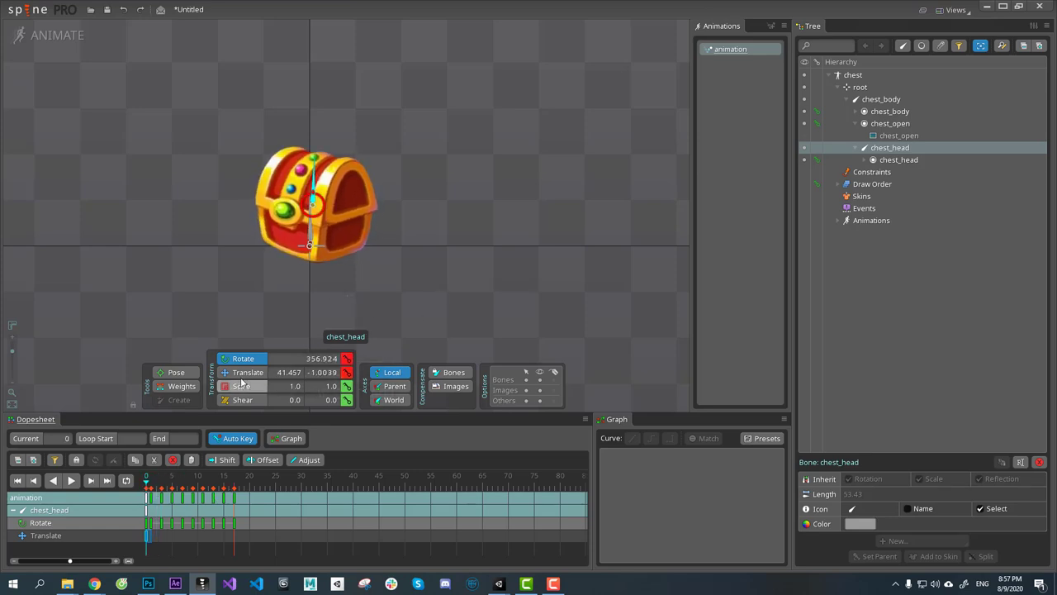
pyautogui.click(246, 373)
pyautogui.moveTo(163, 487); pyautogui.dragTo(157, 487)
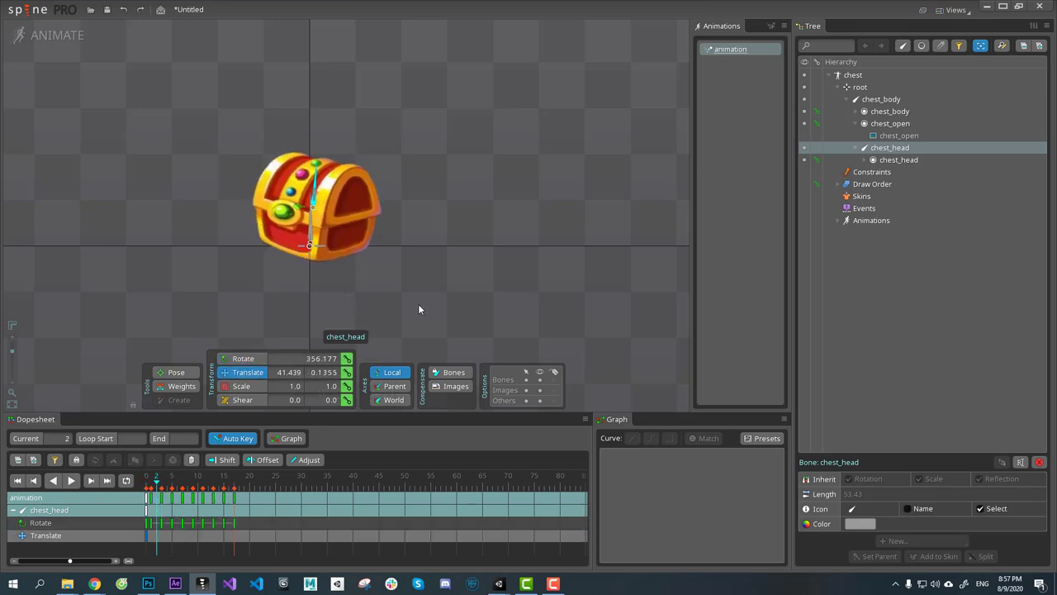
pyautogui.moveTo(418, 304); pyautogui.dragTo(419, 305)
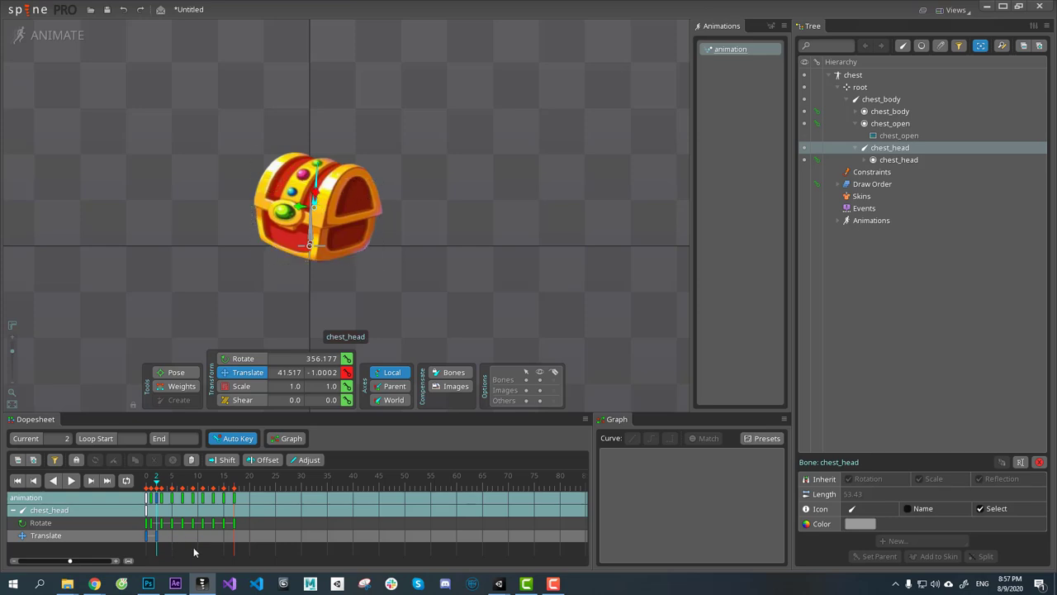
# Step: Copy chest_head's translation keys from frames 0 and 2 and repeat them at frames 4, 8, 12 and 16
pyautogui.moveTo(194, 551); pyautogui.dragTo(143, 532)
pyautogui.hotkey('ctrl', 'c')
pyautogui.click(168, 486)
pyautogui.hotkey('ctrl', 'v')
pyautogui.click(188, 486)
pyautogui.hotkey('ctrl', 'v')
pyautogui.click(208, 486)
pyautogui.hotkey('ctrl', 'v')
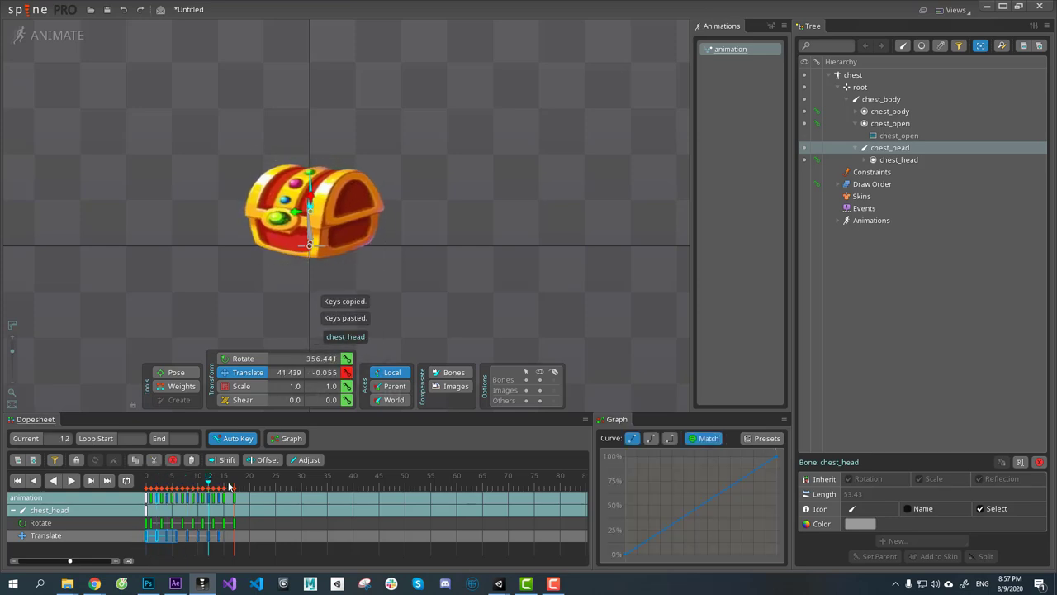
# Step: Adjust chest_head's translation keys through frame 8, offsetting the bone to about 40.1, 1.6 at frame 8
pyautogui.click(157, 493)
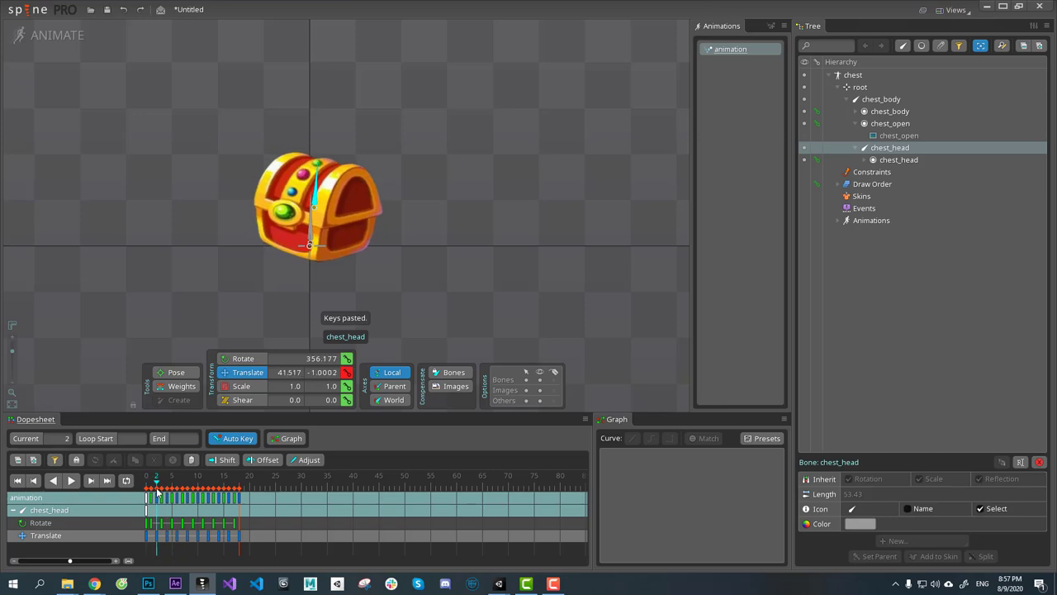
pyautogui.press('Right')
pyautogui.press('Right')
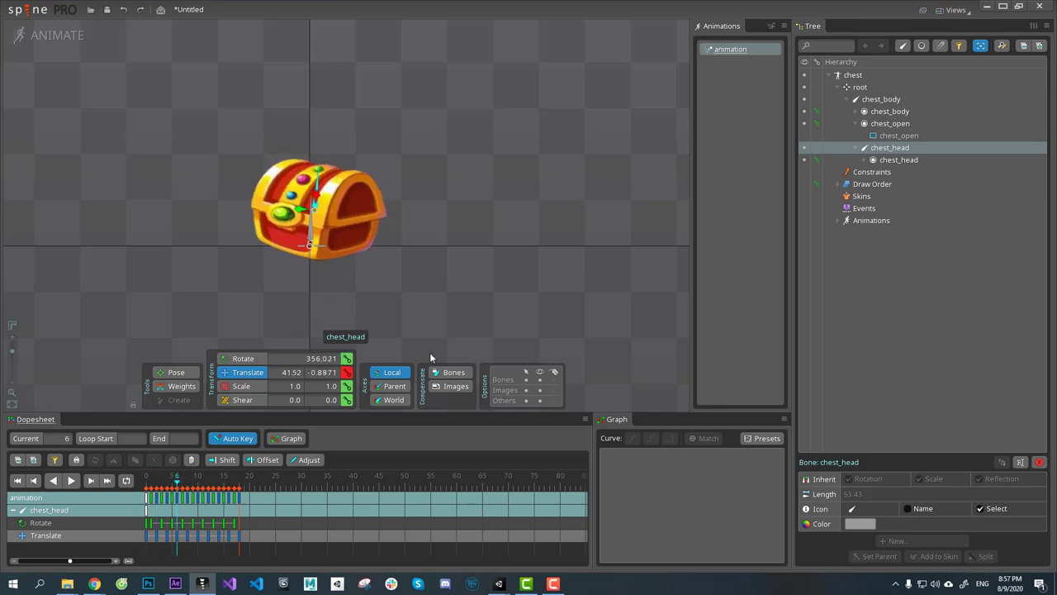
pyautogui.click(190, 486)
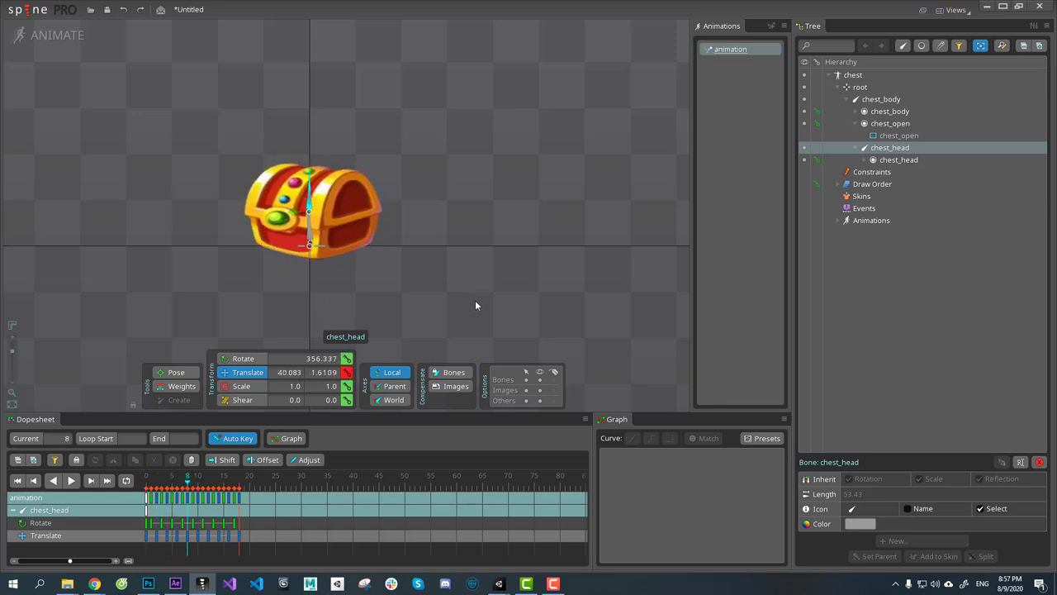
pyautogui.moveTo(296, 215); pyautogui.dragTo(296, 215)
# Step: Vary chest_head's position on its translation keys from frame 10 to frame 18
pyautogui.click(199, 487)
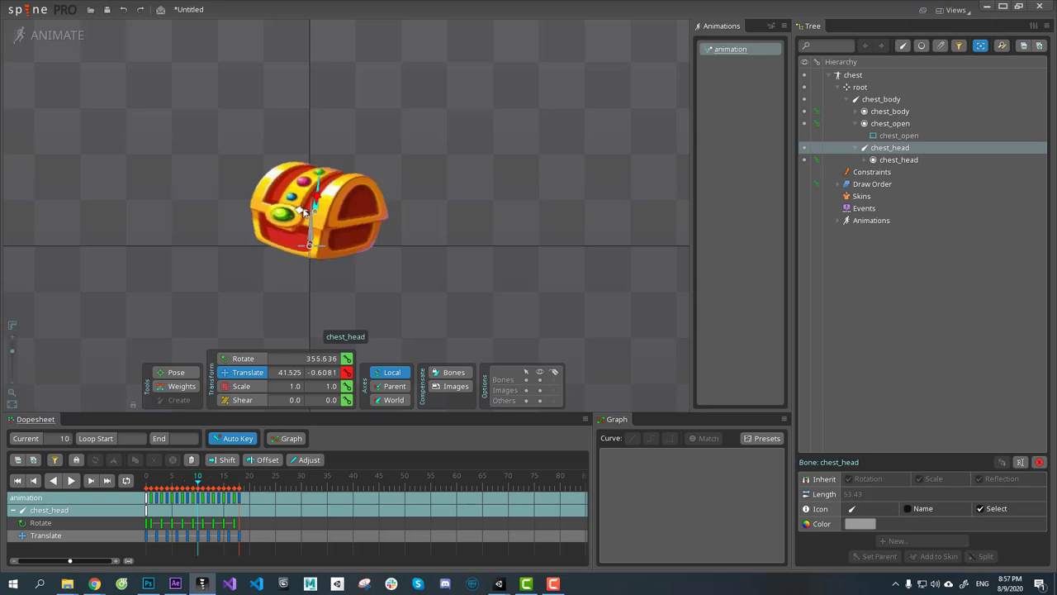
pyautogui.click(208, 485)
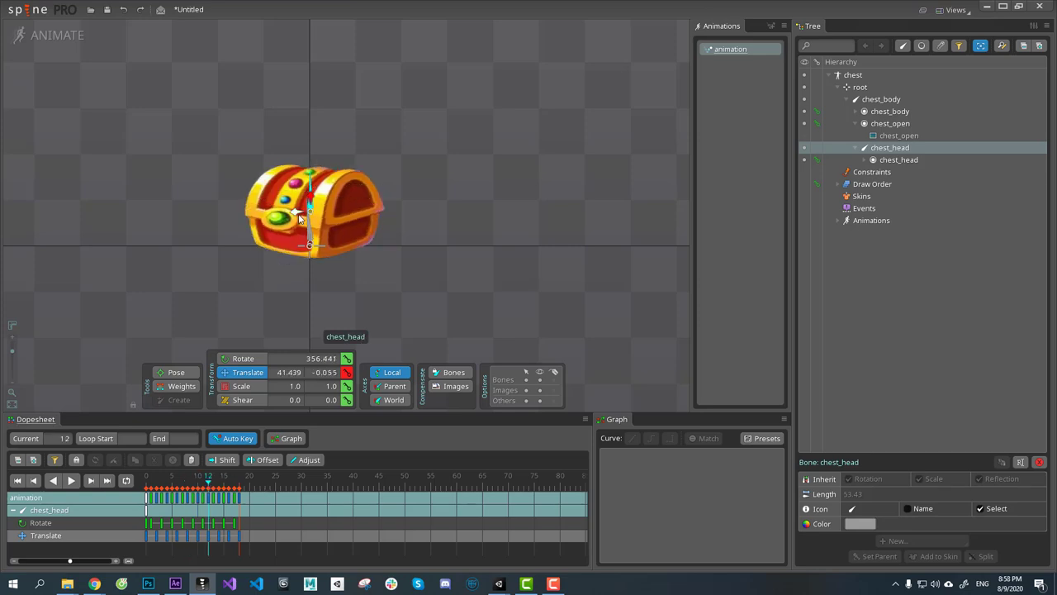
pyautogui.click(220, 484)
pyautogui.click(232, 487)
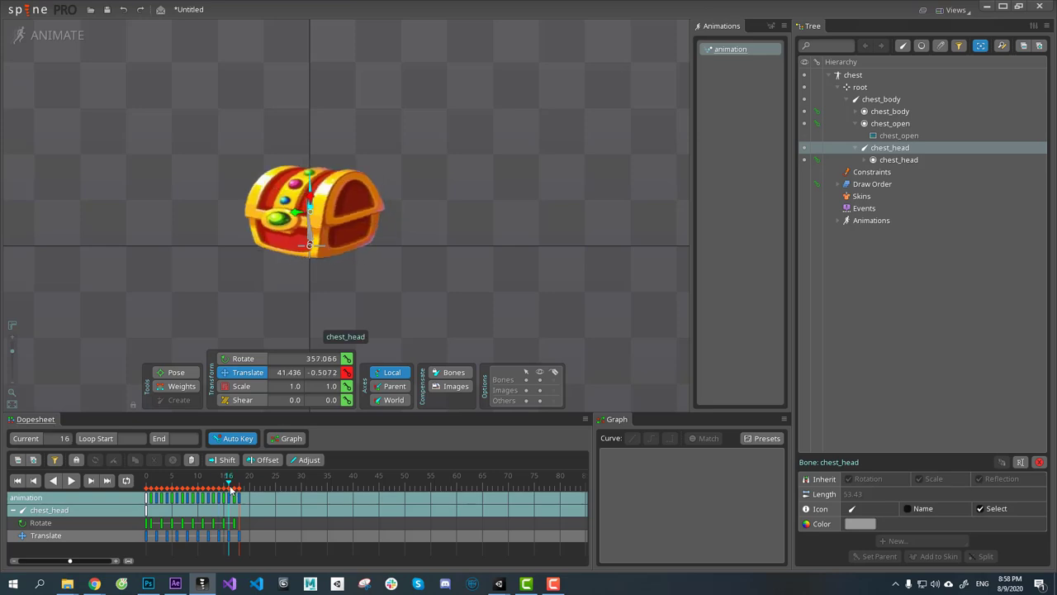
pyautogui.click(239, 488)
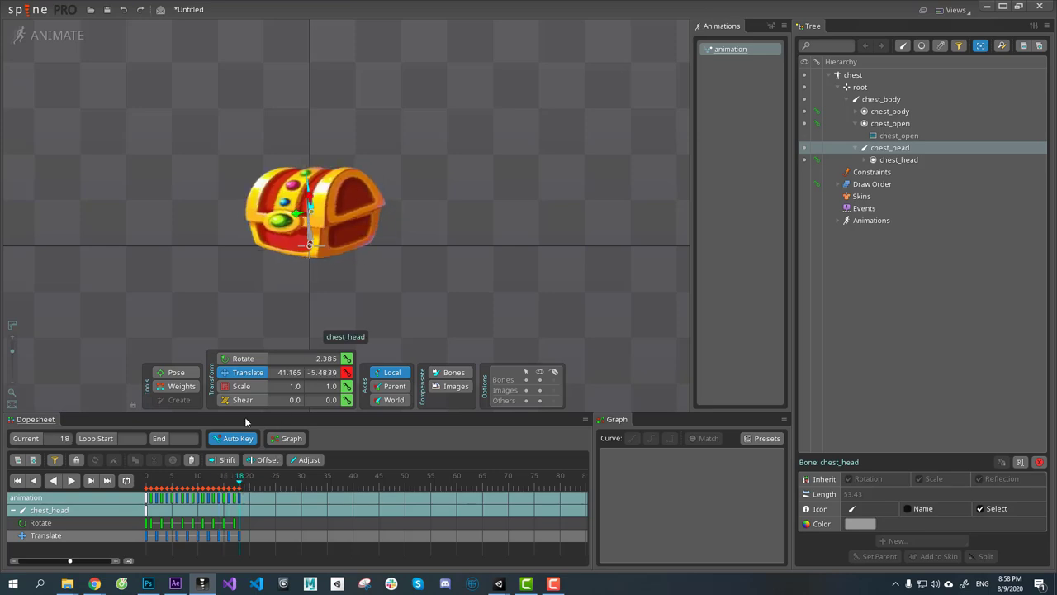
# Step: Play the animation from frame 0 to check the combined lid movement and rotation
pyautogui.click(145, 485)
pyautogui.press('d')
pyautogui.click(145, 485)
pyautogui.click(144, 485)
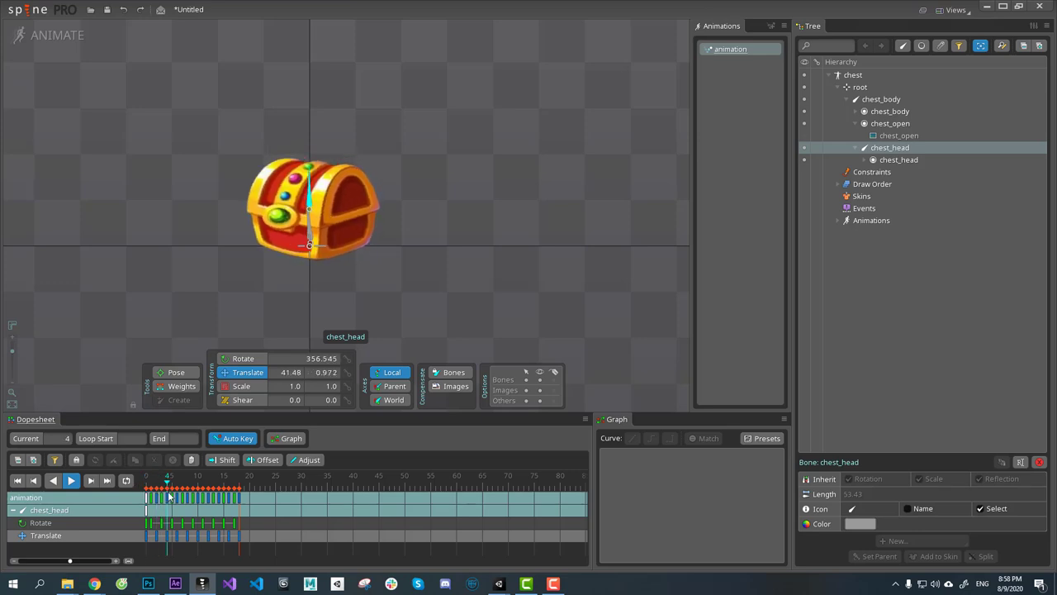
# Step: Strengthen chest_head's offsets to about 41.6, -2.0 at frame 6, 39.3, 2.7 at frame 8 and 43.0, -0.7 at frame 14
pyautogui.press('space')
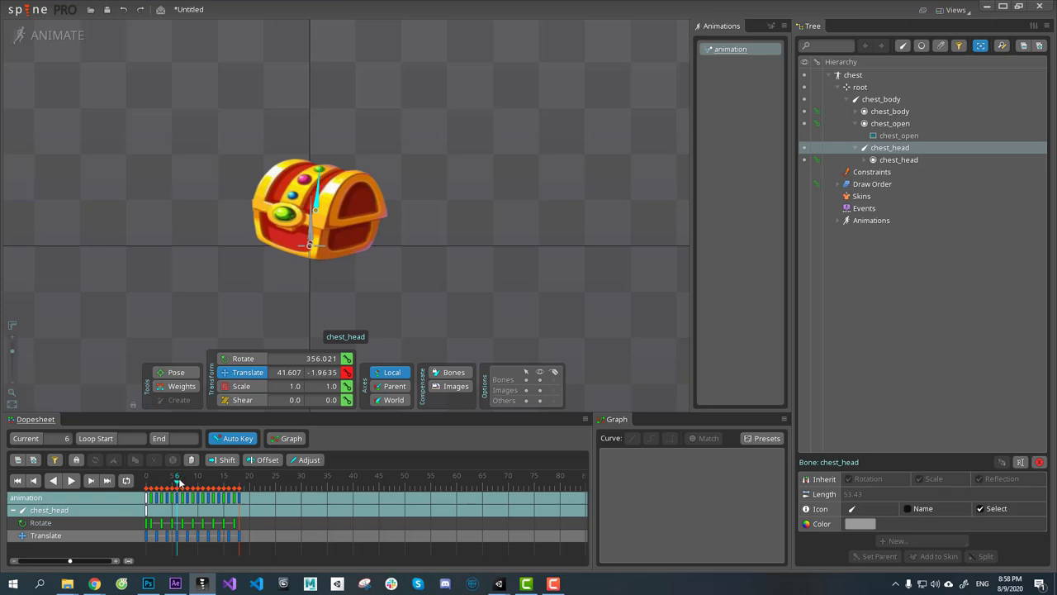
pyautogui.moveTo(177, 481); pyautogui.dragTo(188, 484)
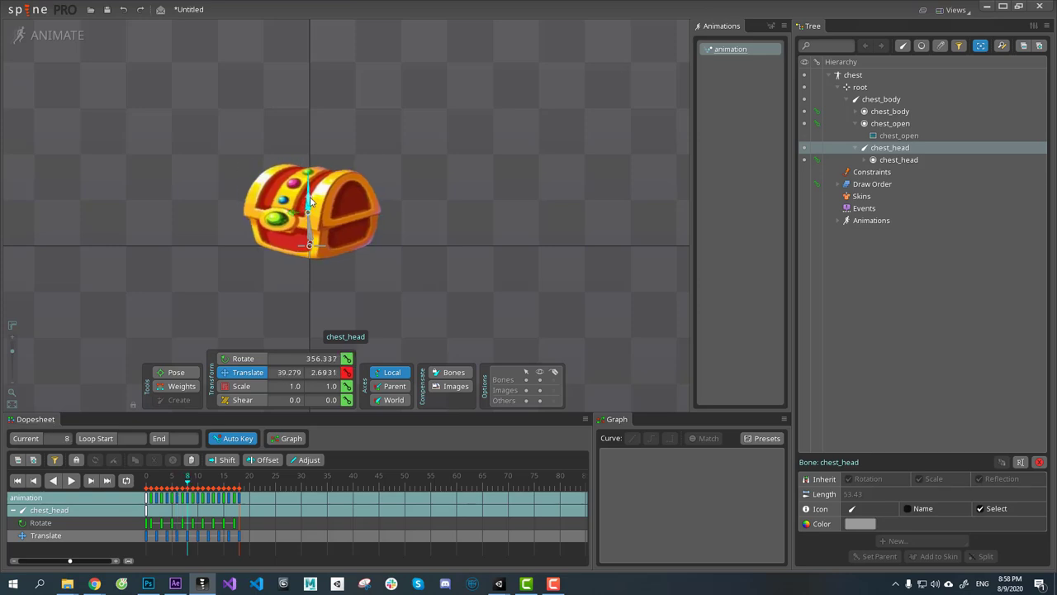
pyautogui.click(219, 480)
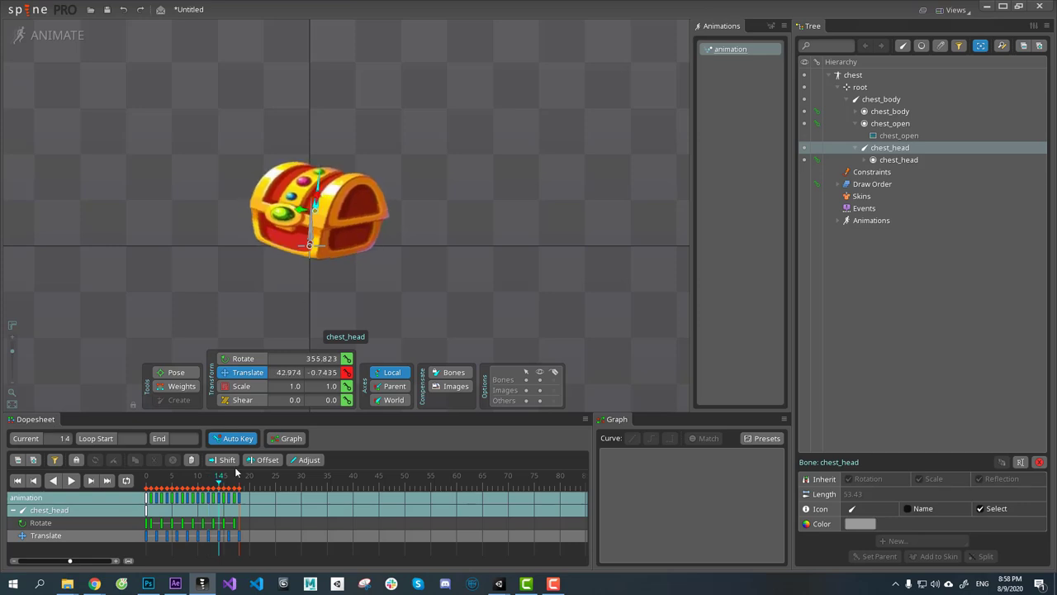
# Step: Duplicate chest_body's rotation and scale keys from frame 16 to frame 17
pyautogui.press('d')
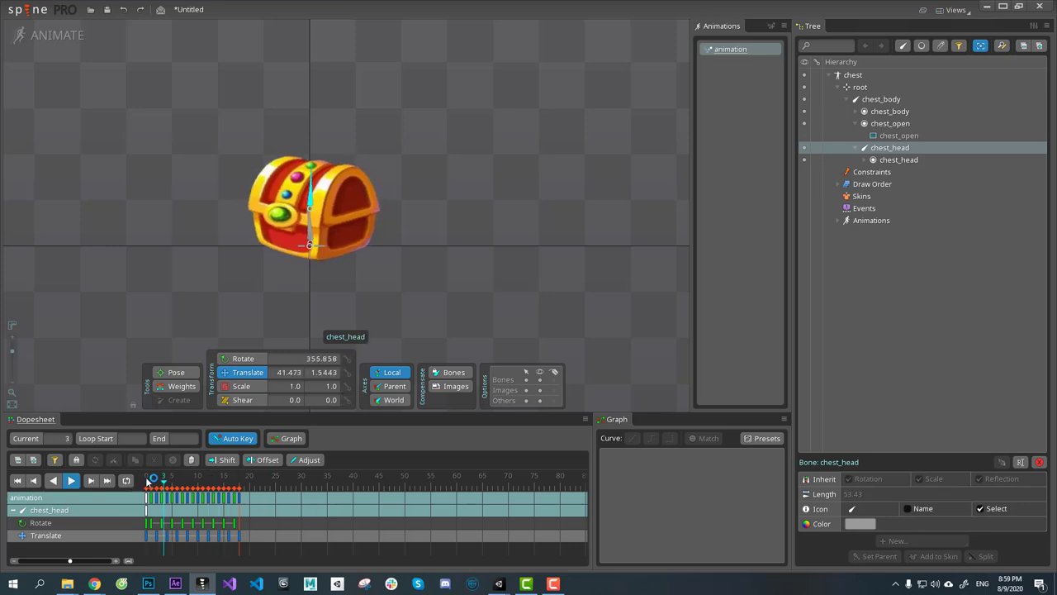
pyautogui.click(310, 237)
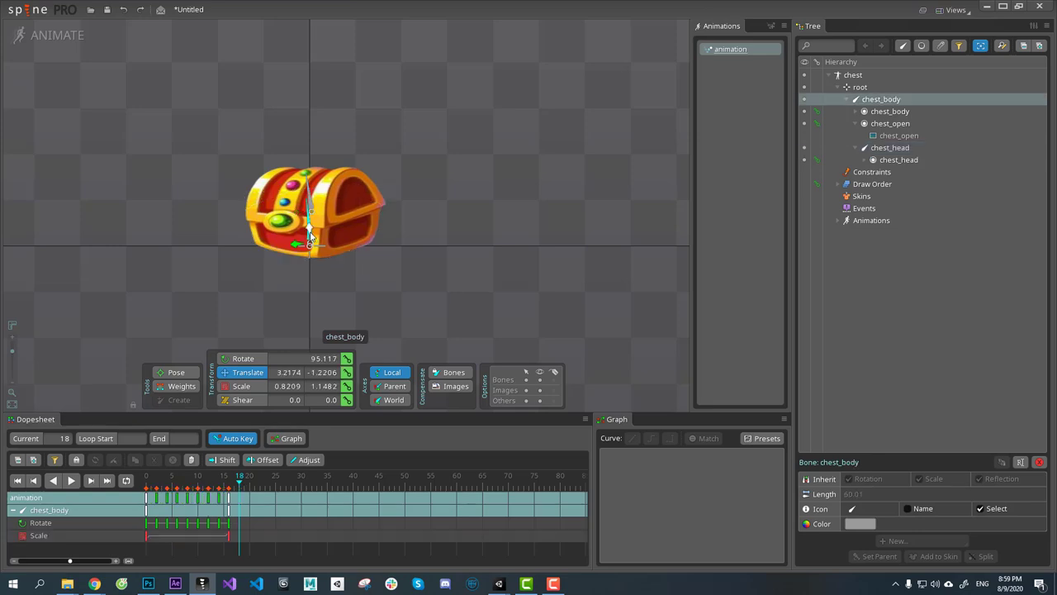
pyautogui.hotkey('ctrl', 'c')
pyautogui.click(236, 493)
pyautogui.hotkey('ctrl', 'v')
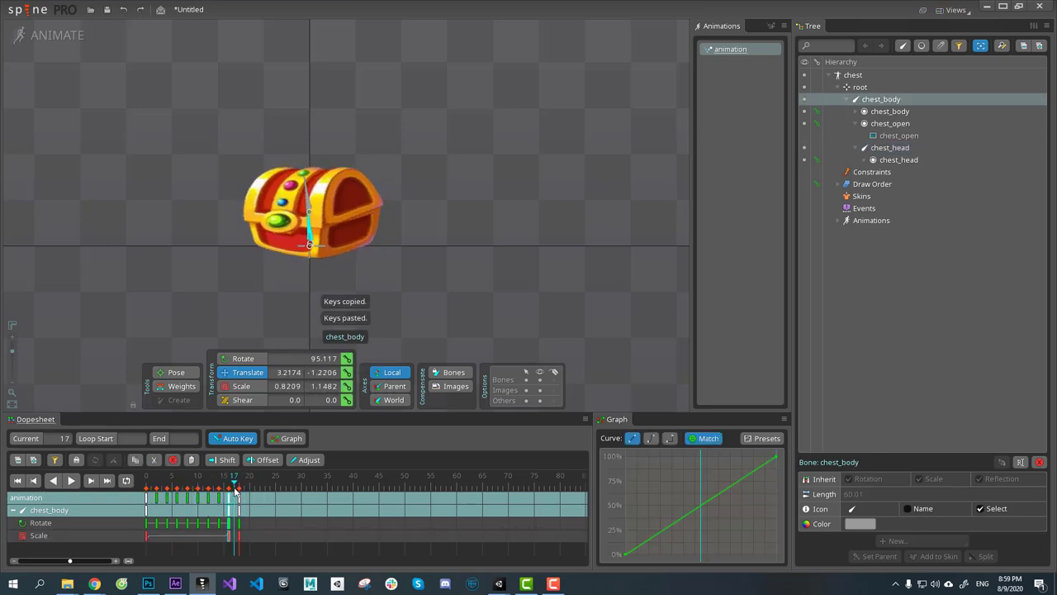
pyautogui.moveTo(240, 498)
pyautogui.mouseDown()
pyautogui.moveTo(227, 490)
pyautogui.moveTo(240, 493)
pyautogui.mouseUp()
# Step: Squash chest_body to a scale of about 0.56, 1.47 at frame 18 and stretch it to 1.09, 0.74 at frame 19
pyautogui.press('x')
pyautogui.moveTo(427, 235); pyautogui.dragTo(401, 258)
pyautogui.moveTo(240, 492); pyautogui.dragTo(246, 488)
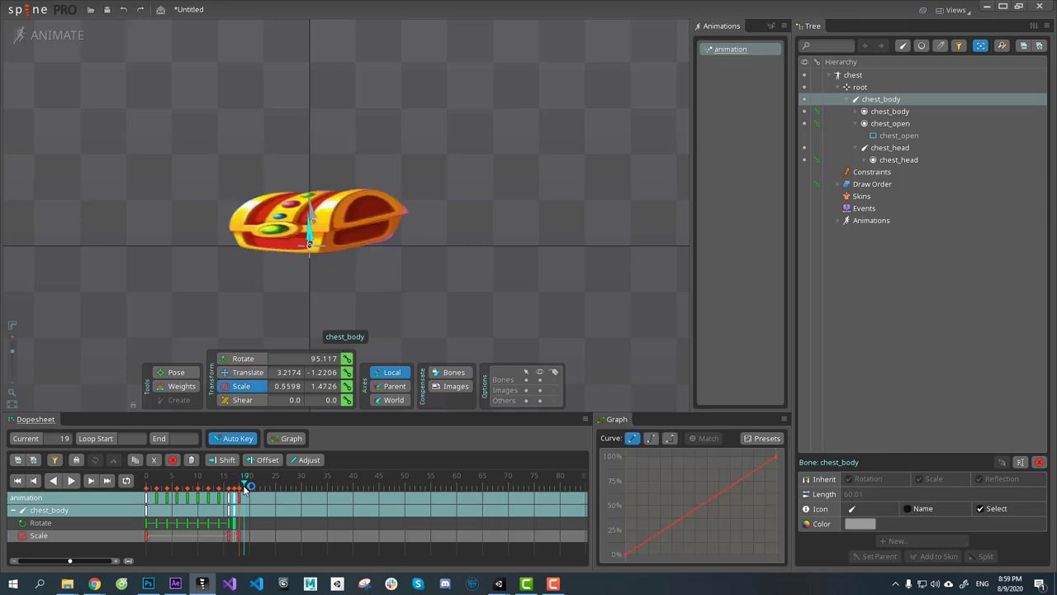
pyautogui.moveTo(293, 245)
pyautogui.mouseDown()
pyautogui.moveTo(306, 245)
pyautogui.moveTo(310, 203)
pyautogui.moveTo(296, 246)
pyautogui.mouseUp()
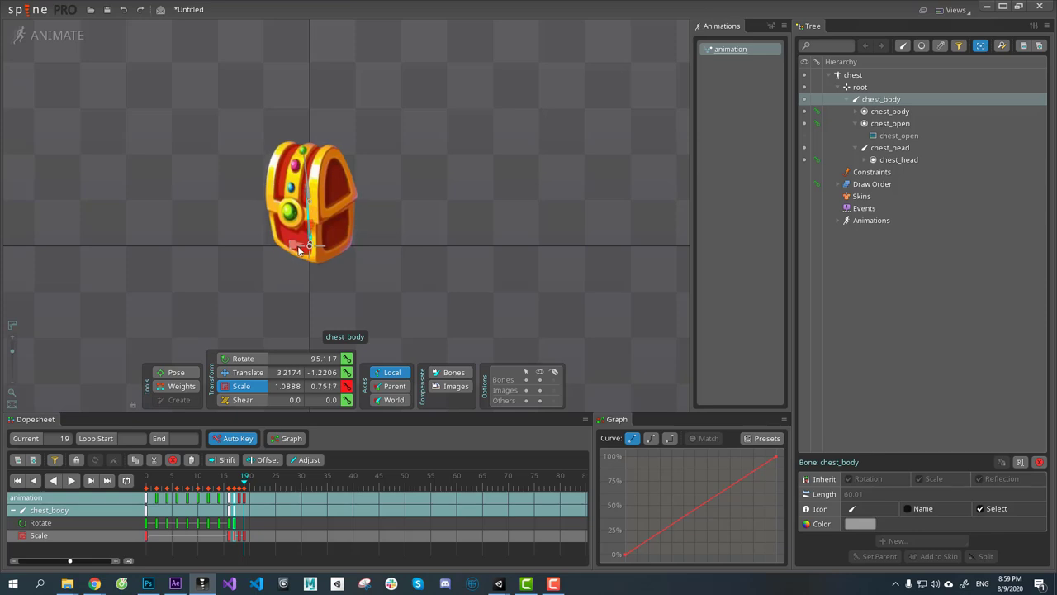
# Step: Key chest_body's current translation at frame 19
pyautogui.moveTo(244, 487); pyautogui.dragTo(247, 489)
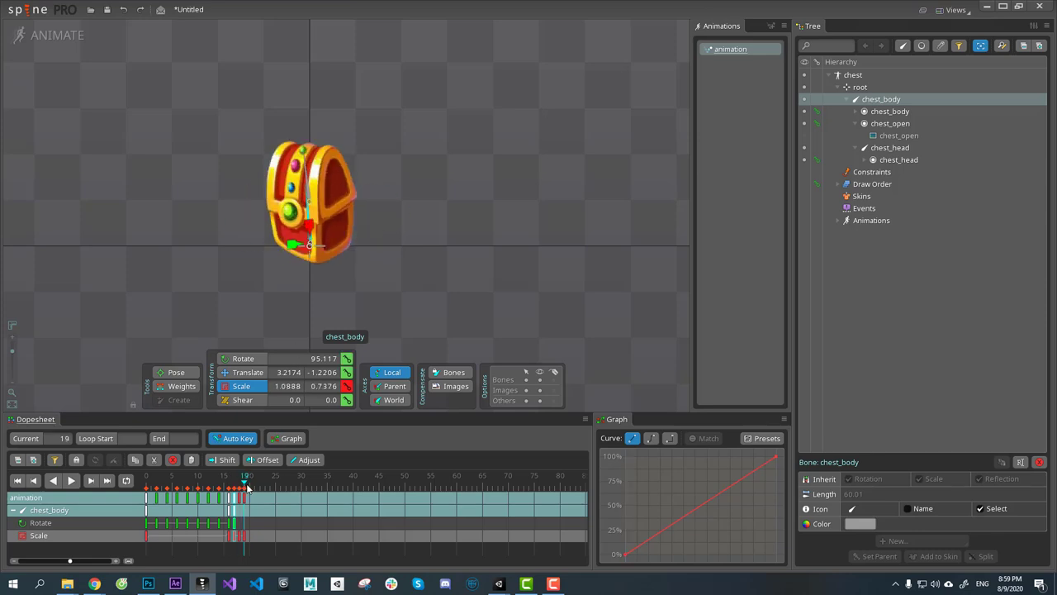
pyautogui.click(347, 373)
pyautogui.click(246, 485)
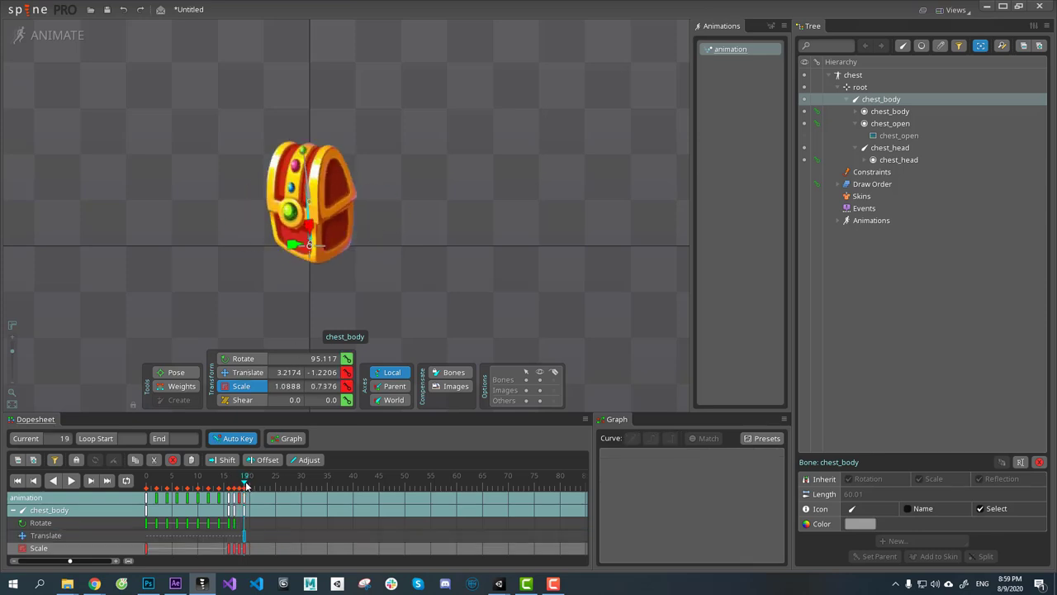
pyautogui.moveTo(266, 486); pyautogui.dragTo(244, 486)
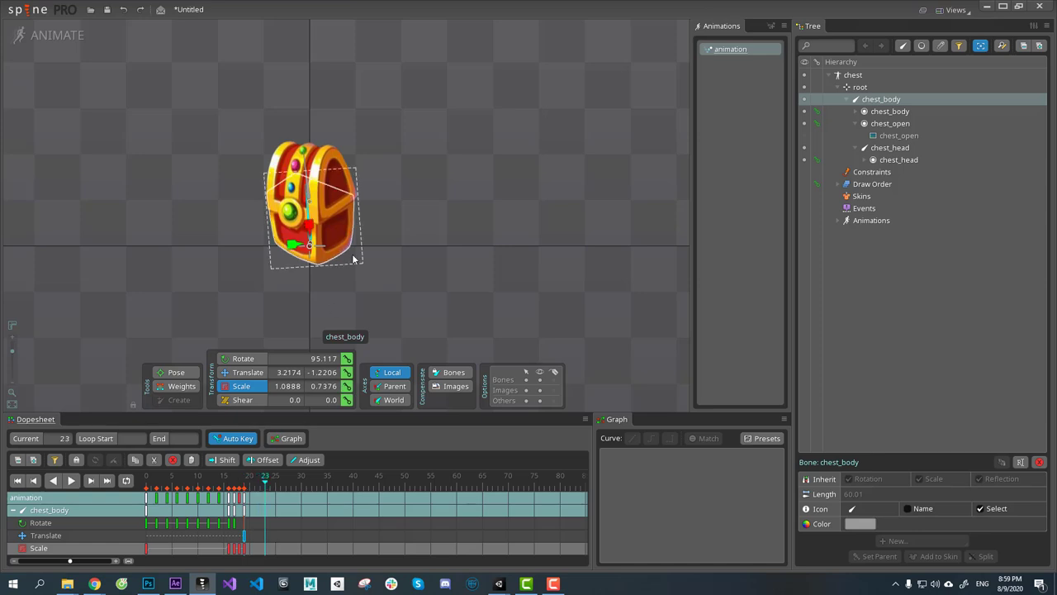
pyautogui.press('v')
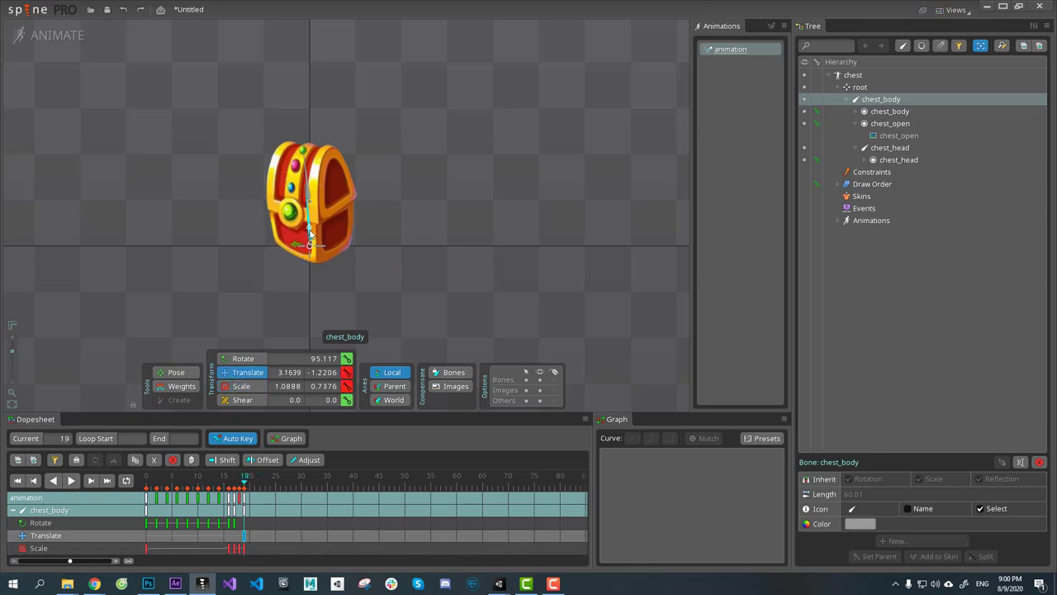
pyautogui.moveTo(311, 235); pyautogui.dragTo(306, 191)
pyautogui.hotkey('ctrl', 'z')
pyautogui.moveTo(245, 536); pyautogui.dragTo(239, 535)
pyautogui.click(240, 485)
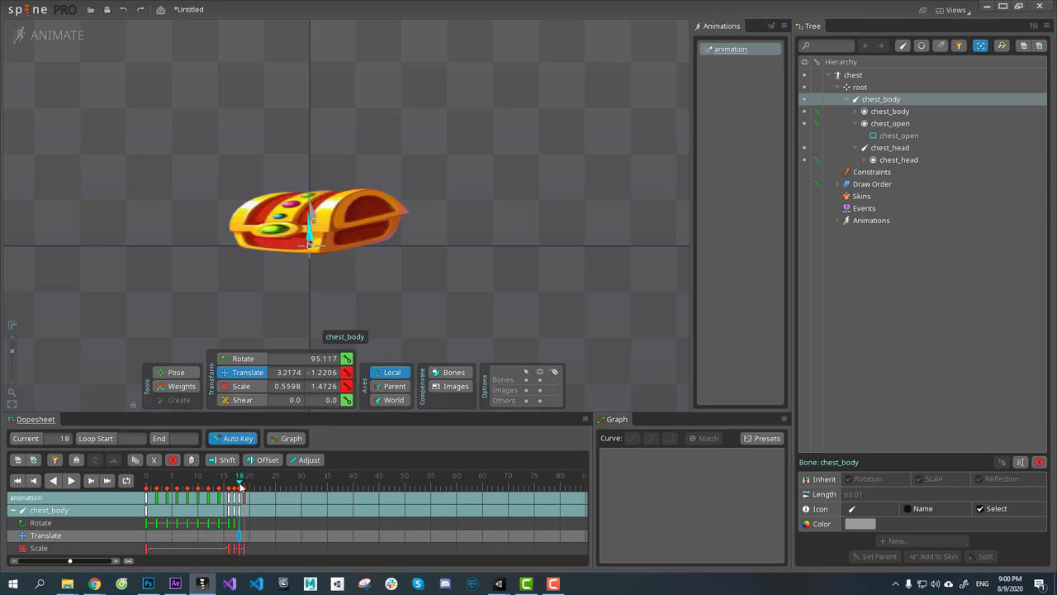
pyautogui.moveTo(241, 485); pyautogui.dragTo(246, 489)
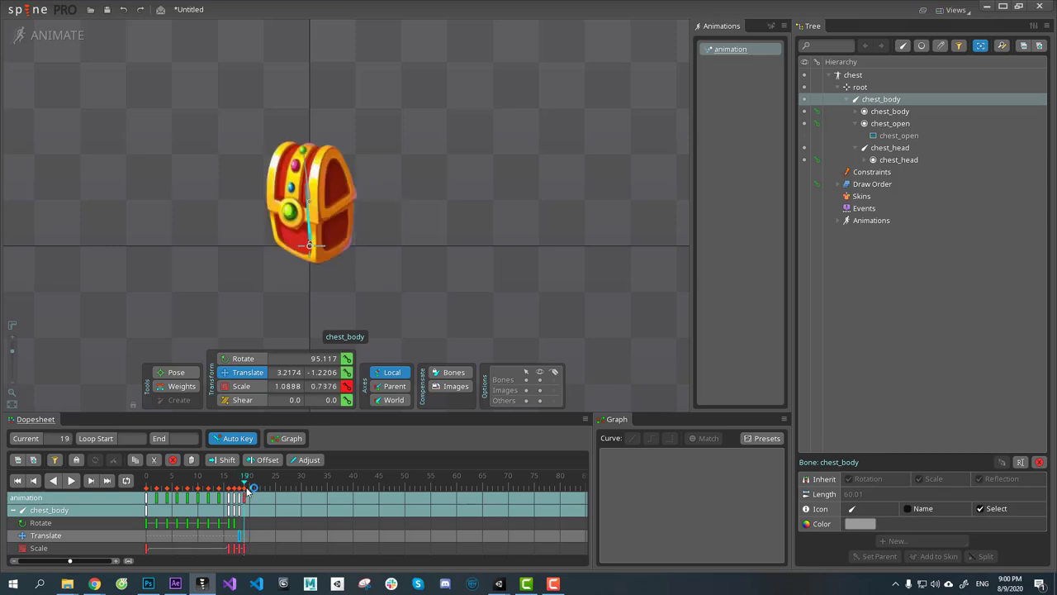
pyautogui.click(241, 536)
# Step: Raise chest_body to an X translation of about 72.6 at frame 25, with an ease-out curve starting from frame 19
pyautogui.click(269, 494)
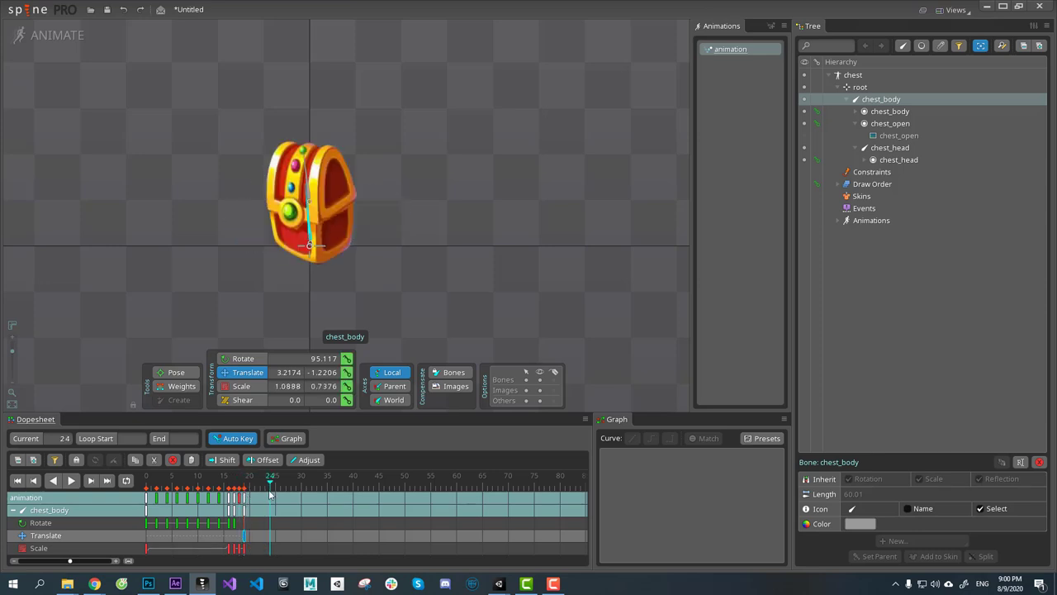
pyautogui.moveTo(309, 232); pyautogui.dragTo(327, 167)
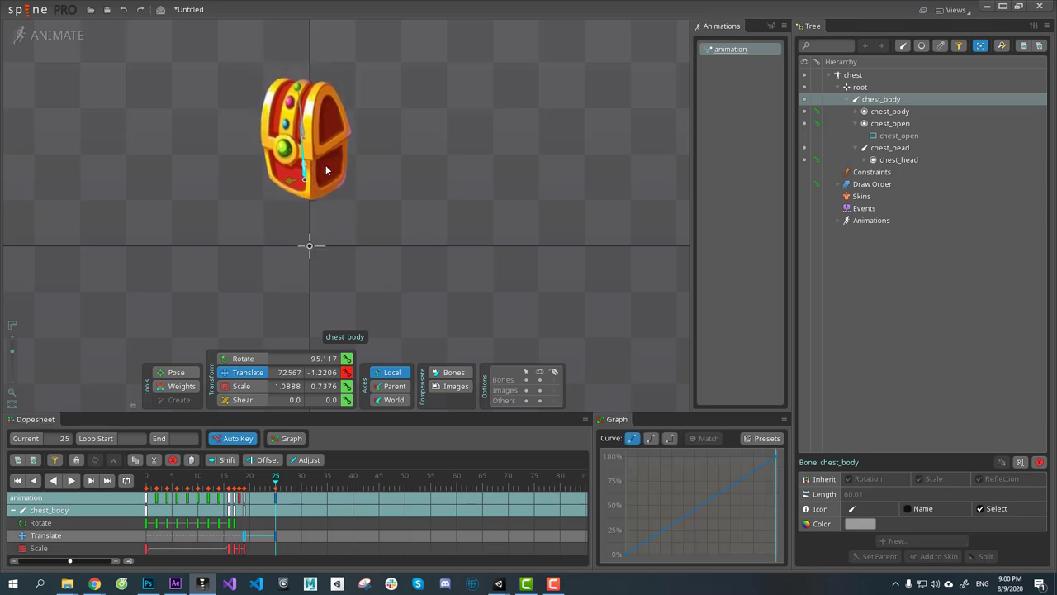
pyautogui.click(244, 537)
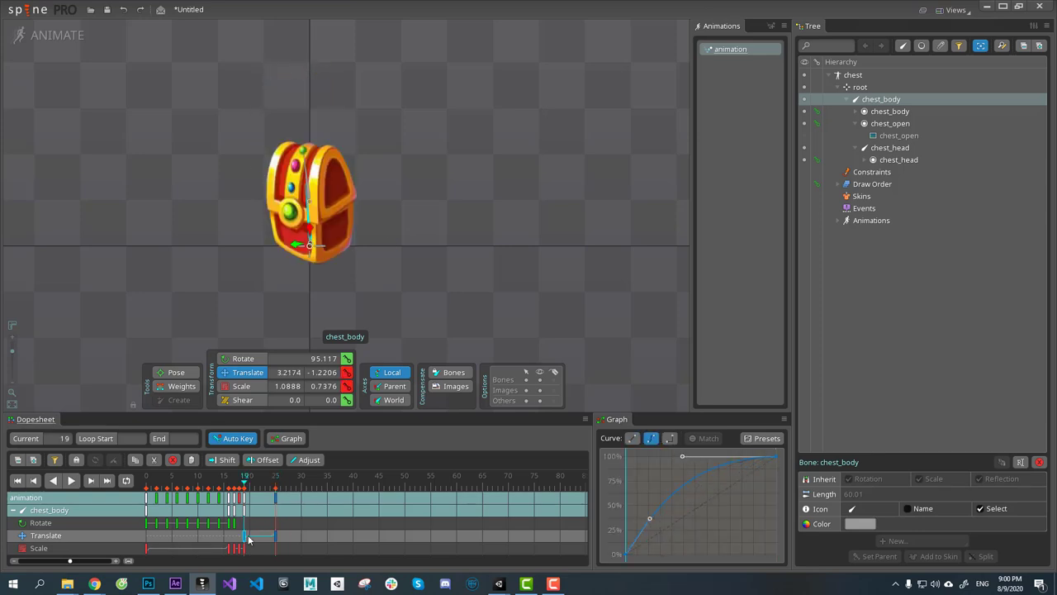
# Step: Copy chest_body's frame 19 translation key to frame 31 and give the fall from frame 25 a slow-starting Bezier curve
pyautogui.hotkey('ctrl', 'c')
pyautogui.click(307, 495)
pyautogui.hotkey('ctrl', 'v')
pyautogui.click(276, 537)
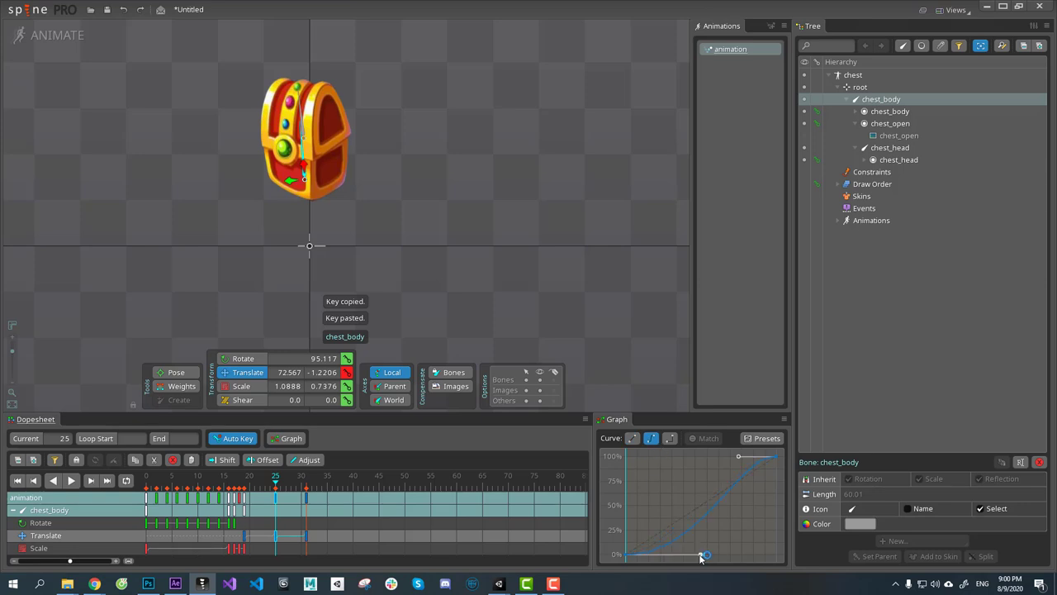
# Step: Copy chest_body's frame 0 scale key to frame 25 and its frame 19 scale key to frame 31
pyautogui.moveTo(245, 488); pyautogui.dragTo(312, 512)
pyautogui.click(146, 548)
pyautogui.hotkey('ctrl', 'c')
pyautogui.click(277, 490)
pyautogui.hotkey('ctrl', 'v')
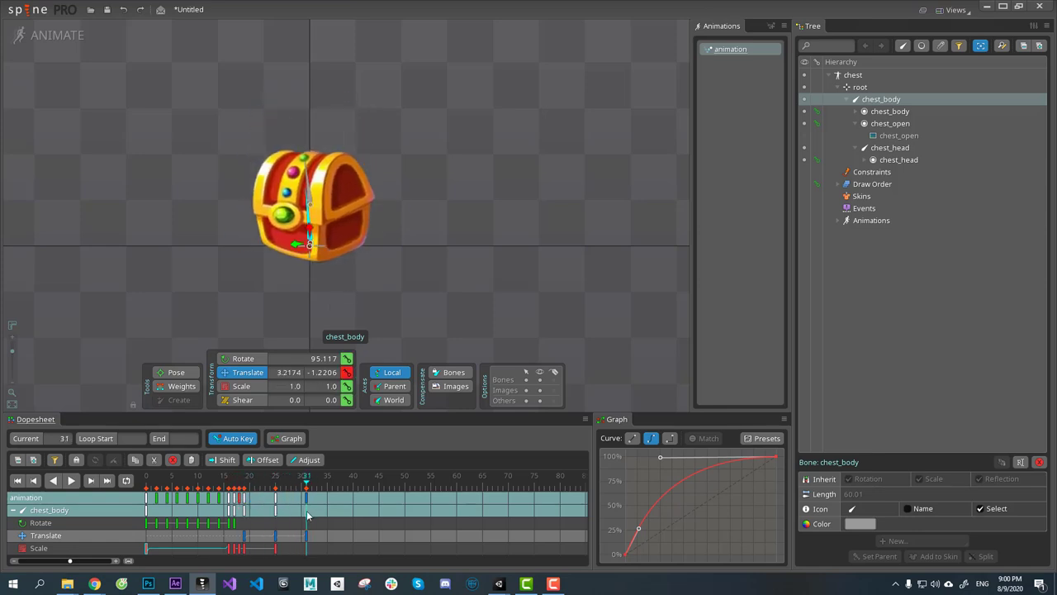
pyautogui.click(246, 550)
pyautogui.hotkey('ctrl', 'c')
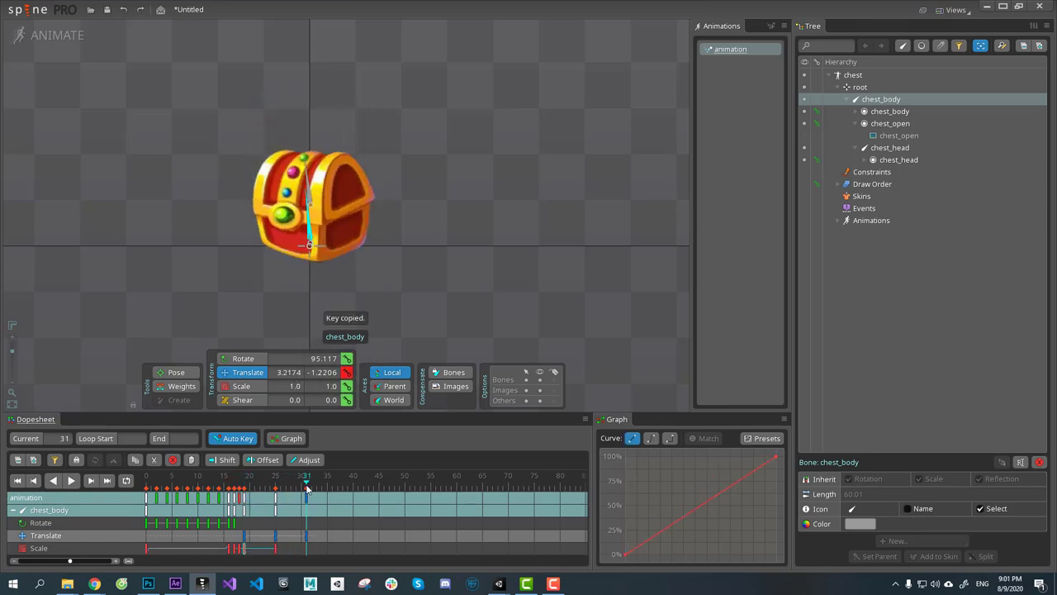
pyautogui.hotkey('ctrl', 'v')
# Step: Scale chest_body to about 0.95, 0.82 at frame 31 and to about 0.86, 0.95 at frame 32 for the landing
pyautogui.press('z')
pyautogui.click(240, 385)
pyautogui.moveTo(309, 225); pyautogui.dragTo(292, 245)
pyautogui.moveTo(309, 224); pyautogui.dragTo(292, 245)
pyautogui.click(303, 482)
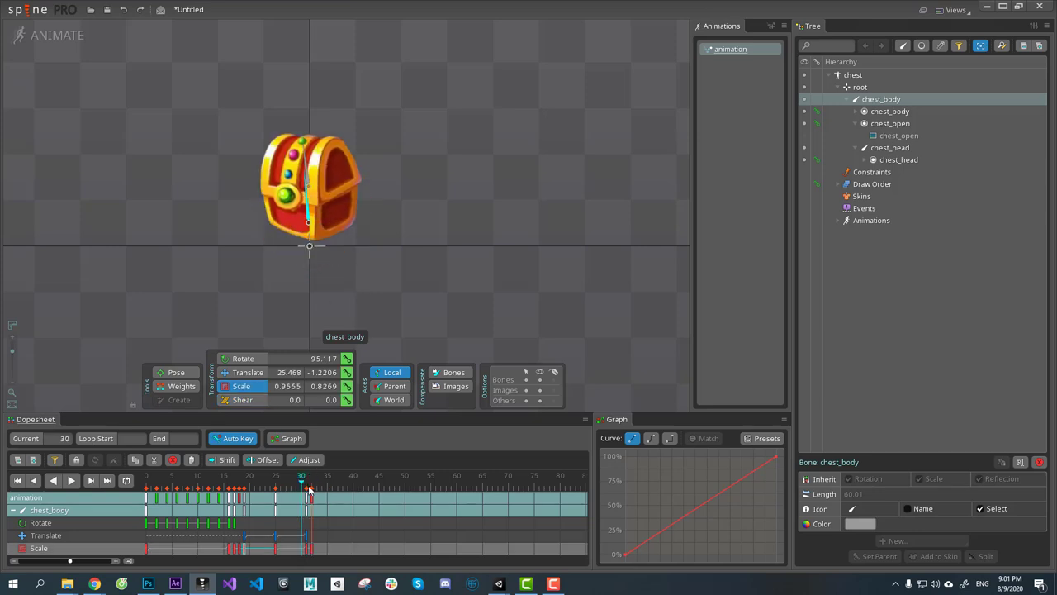
pyautogui.moveTo(310, 488); pyautogui.dragTo(248, 498)
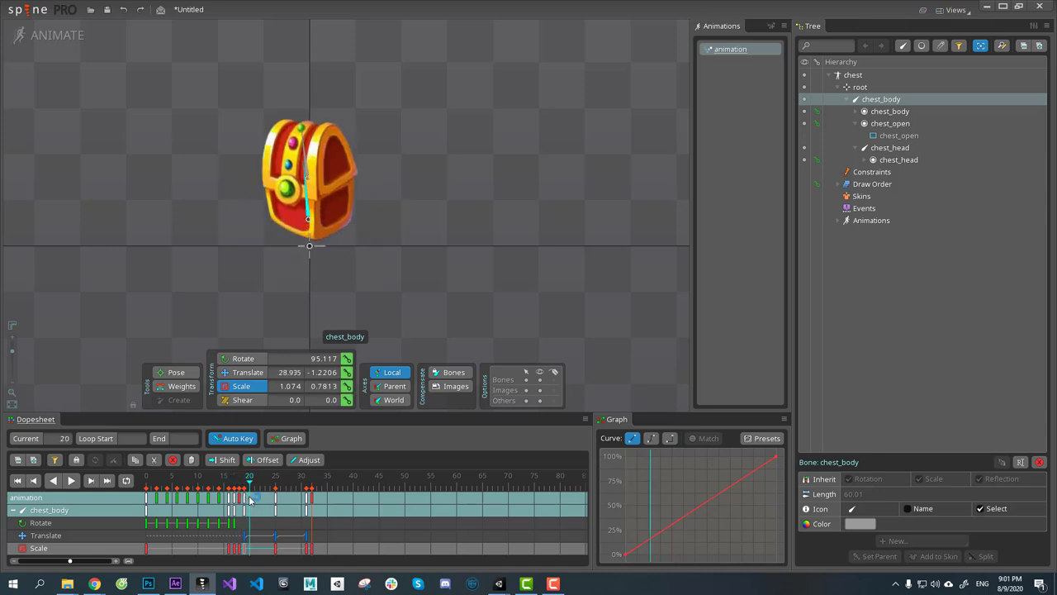
# Step: Swap to the open chest at frame 20 by hiding the chest_head and chest_body images and showing chest_open
pyautogui.click(857, 111)
pyautogui.click(864, 172)
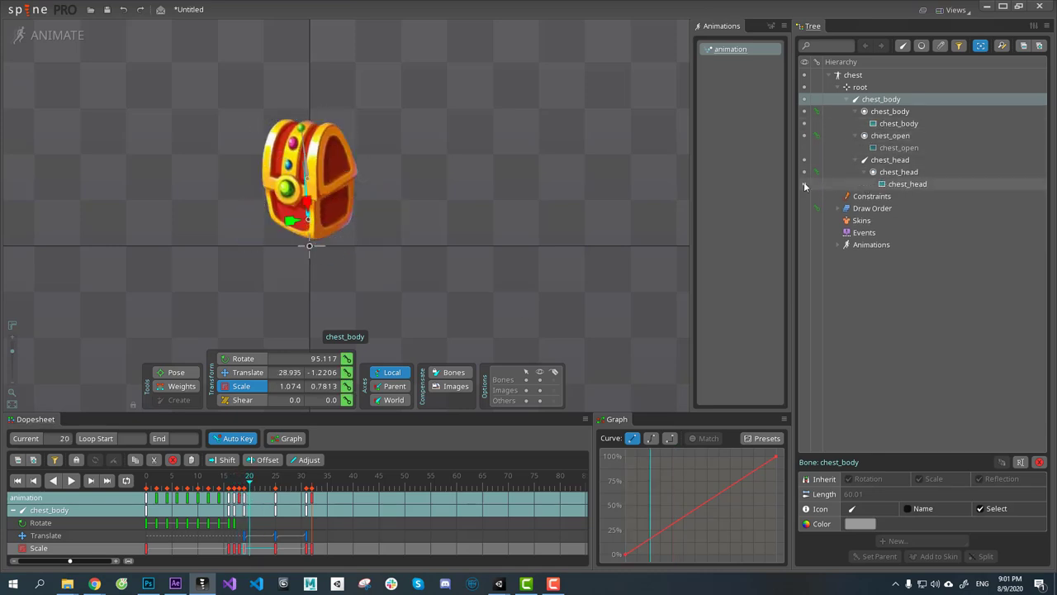
pyautogui.click(804, 183)
pyautogui.click(805, 124)
pyautogui.click(804, 148)
pyautogui.moveTo(244, 484); pyautogui.dragTo(276, 505)
# Step: Set chest_body's scale keys at frames 17 and 18 to stepped interpolation
pyautogui.moveTo(274, 550); pyautogui.dragTo(289, 555)
pyautogui.click(368, 554)
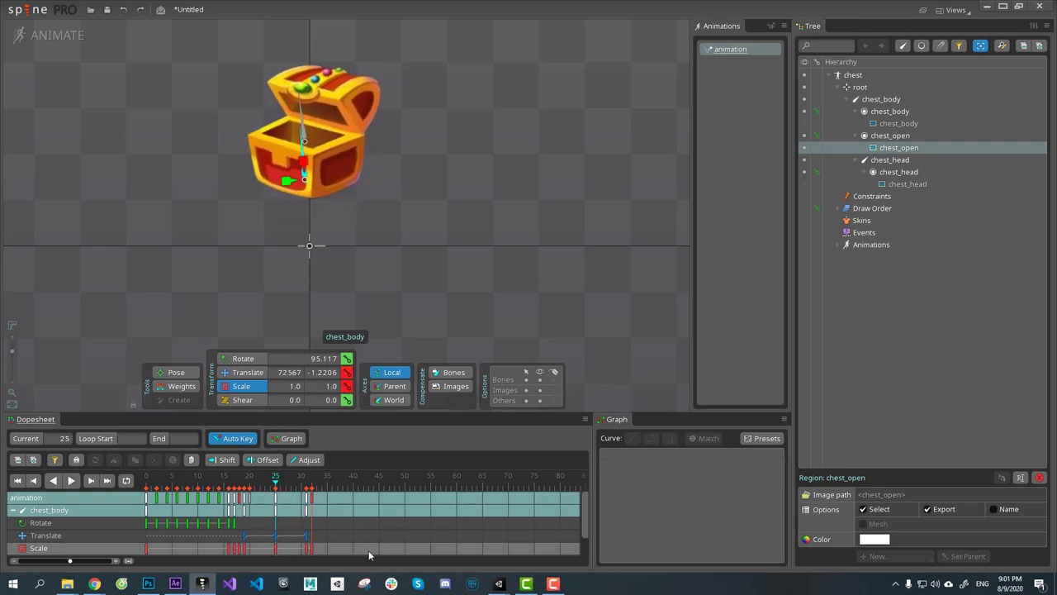
pyautogui.click(307, 548)
pyautogui.click(233, 549)
pyautogui.click(670, 438)
pyautogui.click(239, 549)
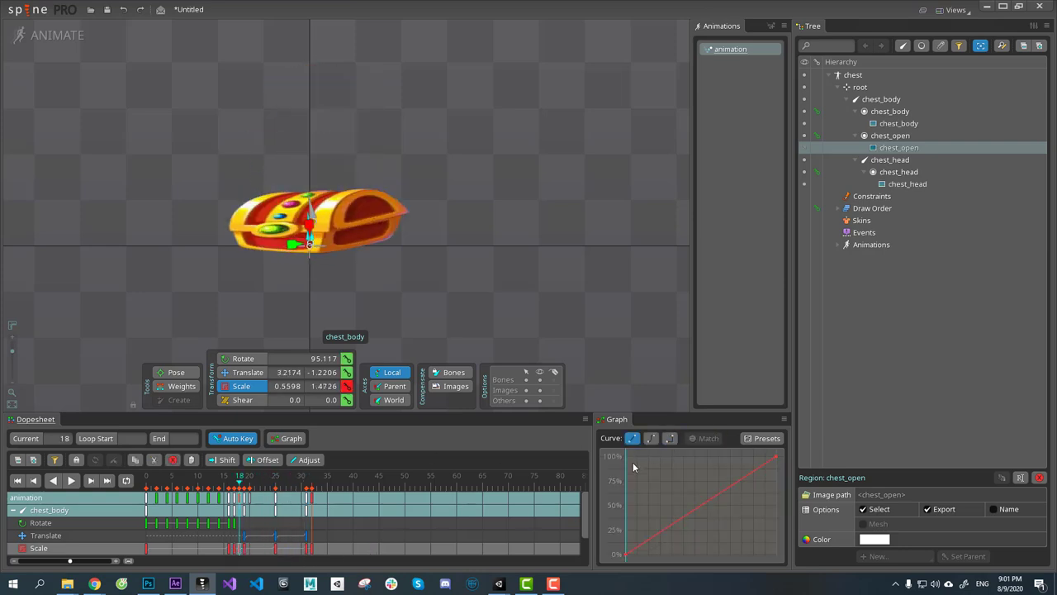
pyautogui.click(670, 439)
# Step: Retime the jump so its peak keys fall on frame 30 and its landing keys on frames 39 and 40
pyautogui.click(389, 482)
pyautogui.click(145, 484)
pyautogui.press('d')
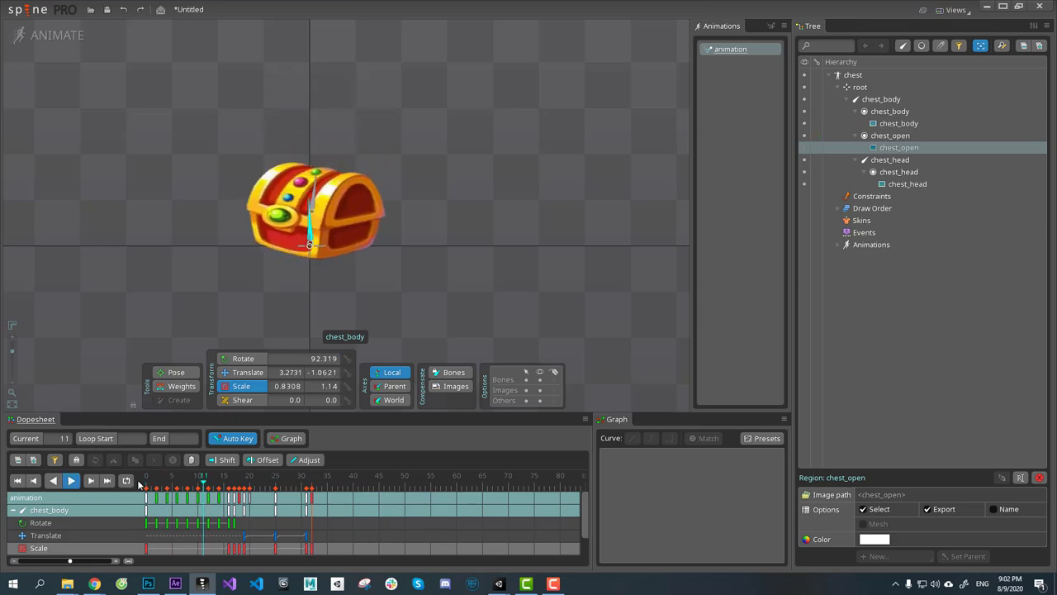
pyautogui.click(275, 485)
pyautogui.moveTo(358, 504)
pyautogui.mouseDown()
pyautogui.moveTo(266, 495)
pyautogui.moveTo(363, 499)
pyautogui.mouseUp()
# Step: Play the retimed animation from frame 0 to check the shake, jump and opening
pyautogui.click(201, 486)
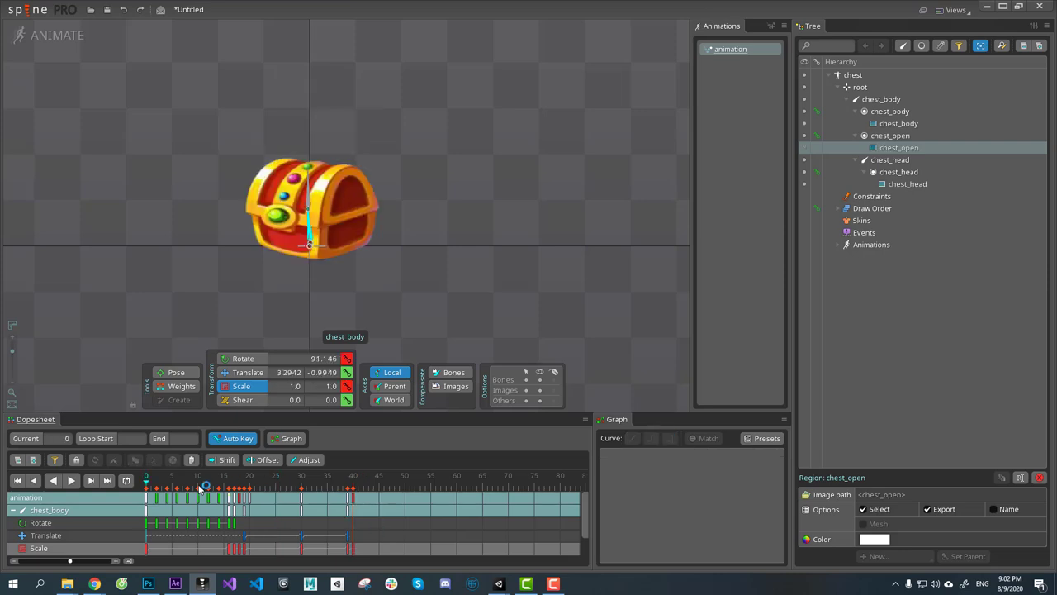
pyautogui.press('d')
pyautogui.click(146, 483)
pyautogui.press('space')
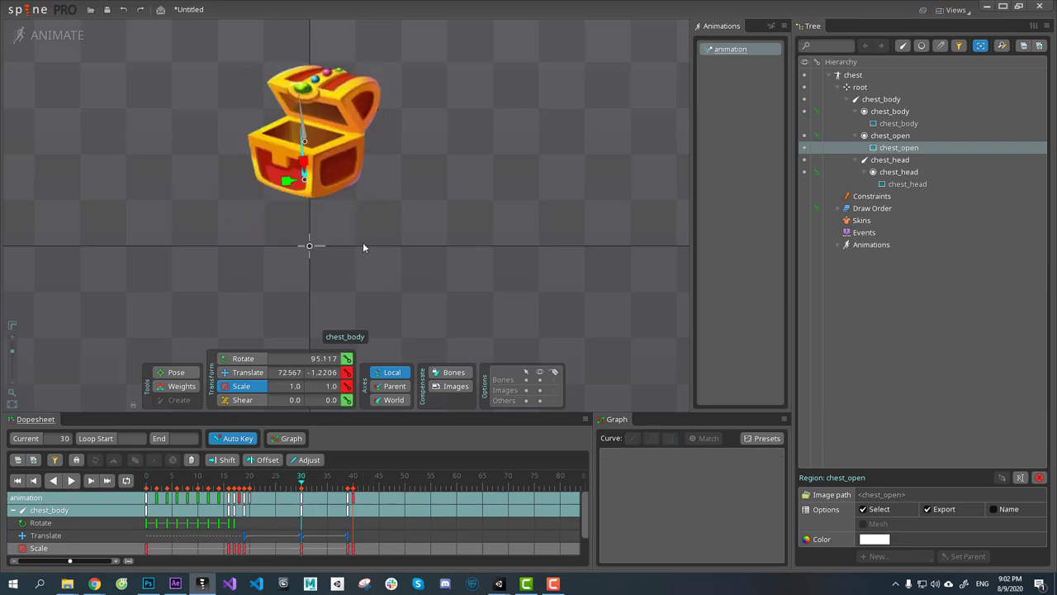
pyautogui.press('space')
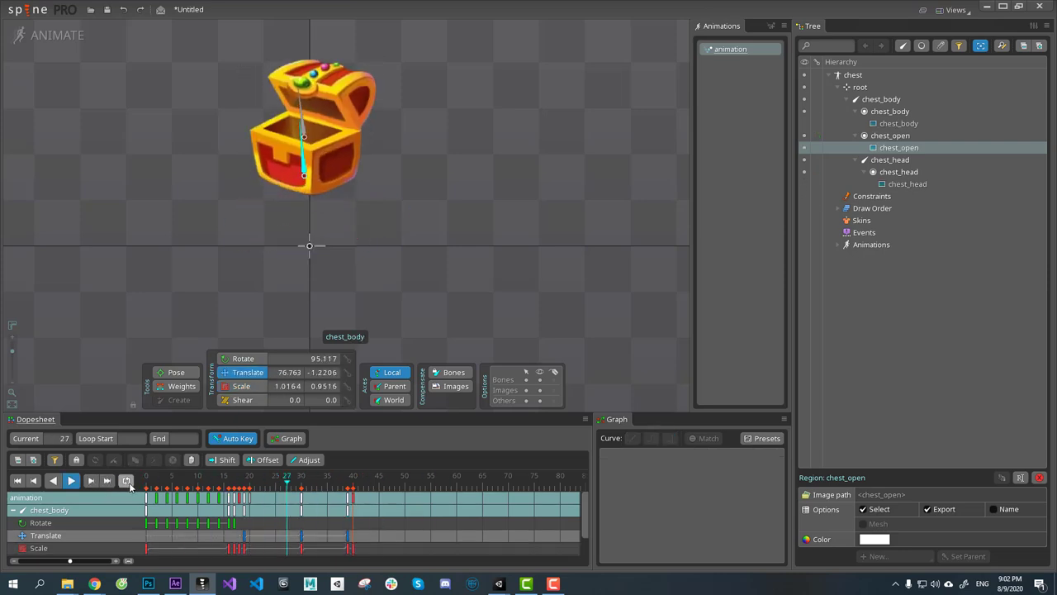
pyautogui.click(146, 481)
# Step: Change the curve type of all chest_body rotation keys and of all chest_head rotation and translation keys
pyautogui.click(133, 526)
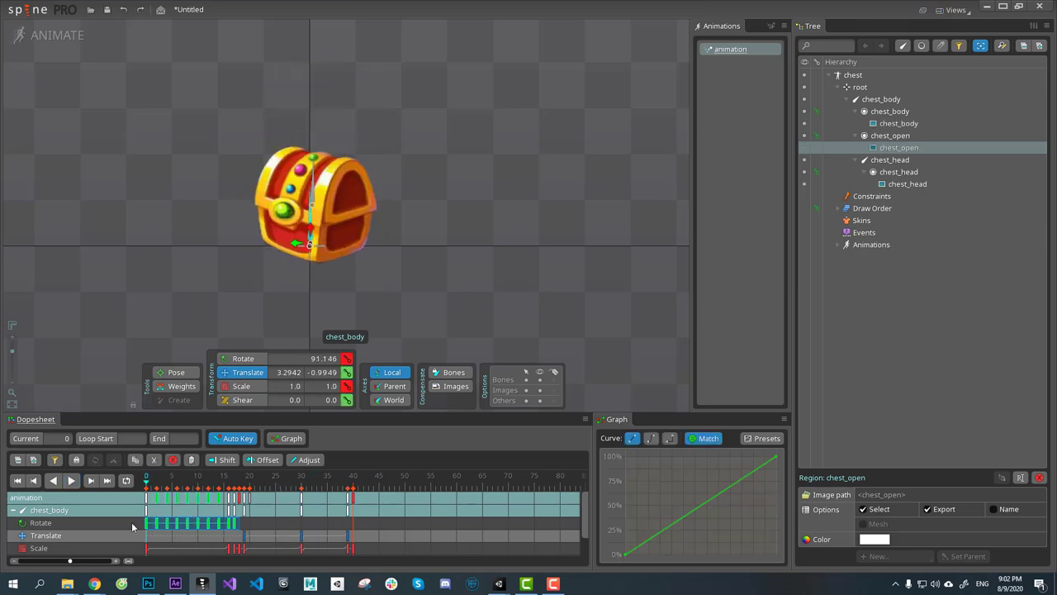
pyautogui.click(313, 187)
pyautogui.moveTo(266, 541); pyautogui.dragTo(145, 521)
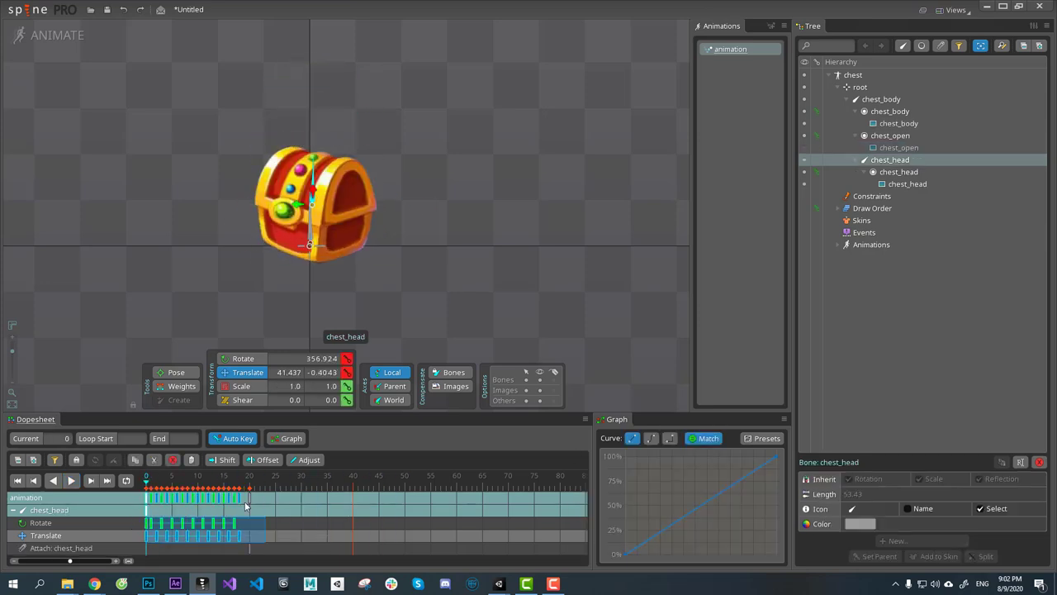
pyautogui.click(406, 526)
# Step: Play the whole animation to check the shake with the changed curves
pyautogui.press('space')
pyautogui.press('d')
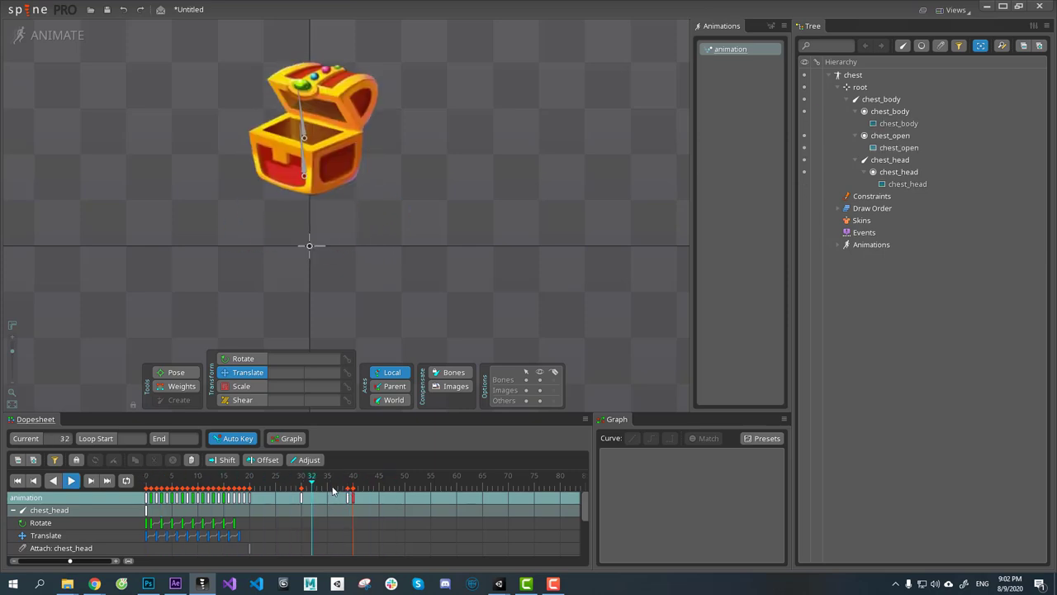
pyautogui.press('d')
# Step: Adjust chest_body's scale at the frame 39 landing and widen it to about 0.86, 1.09 at frame 40
pyautogui.click(310, 228)
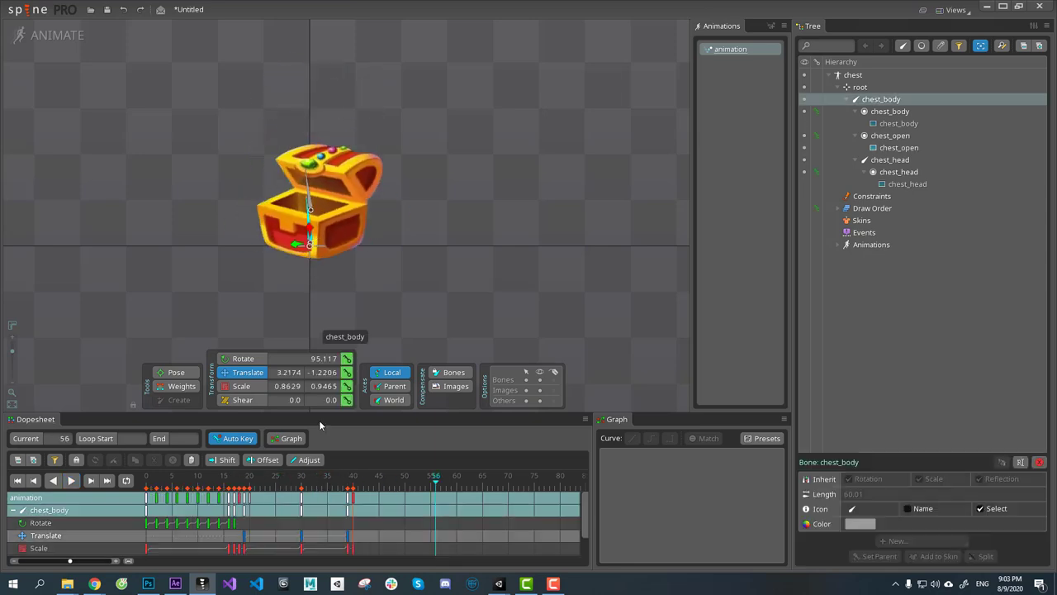
pyautogui.click(301, 484)
pyautogui.moveTo(224, 485); pyautogui.dragTo(348, 505)
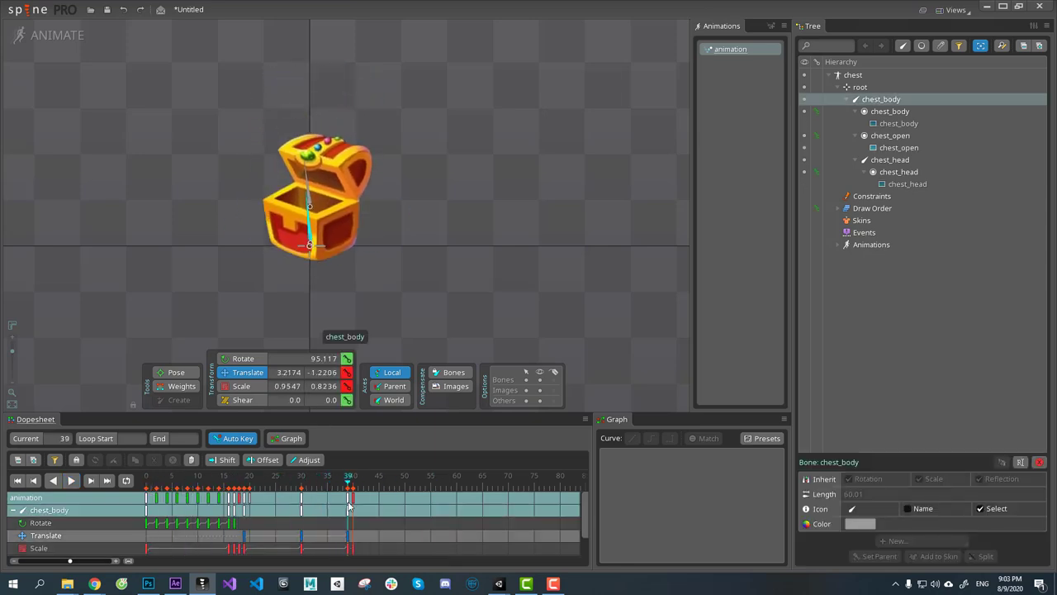
pyautogui.click(244, 388)
pyautogui.moveTo(310, 225); pyautogui.dragTo(310, 232)
pyautogui.moveTo(360, 489)
pyautogui.mouseDown()
pyautogui.moveTo(327, 489)
pyautogui.moveTo(353, 494)
pyautogui.mouseUp()
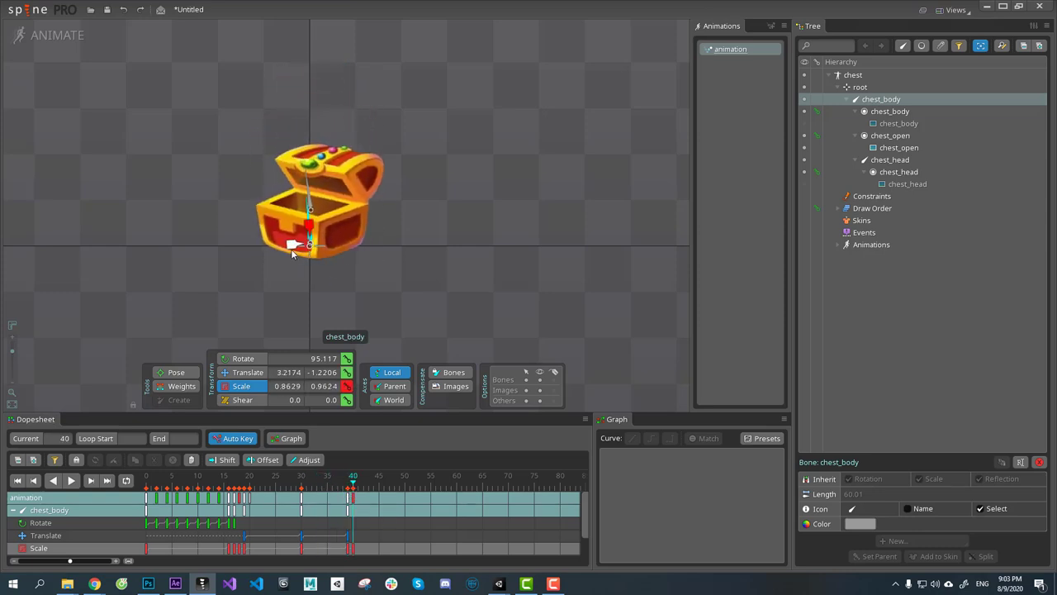
# Step: Return chest_body to a scale of 1, 1 at frame 41
pyautogui.click(357, 489)
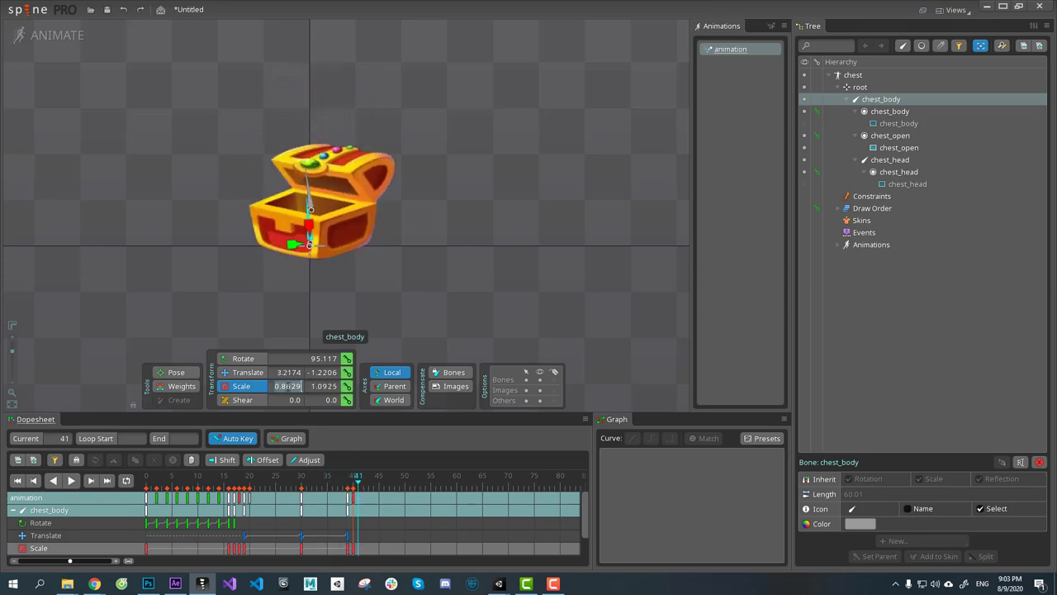
pyautogui.write('1')
pyautogui.press('Tab')
pyautogui.write('1')
pyautogui.press('Return')
# Step: Play the animation on a loop to check the reworked landing
pyautogui.moveTo(360, 489); pyautogui.dragTo(281, 507)
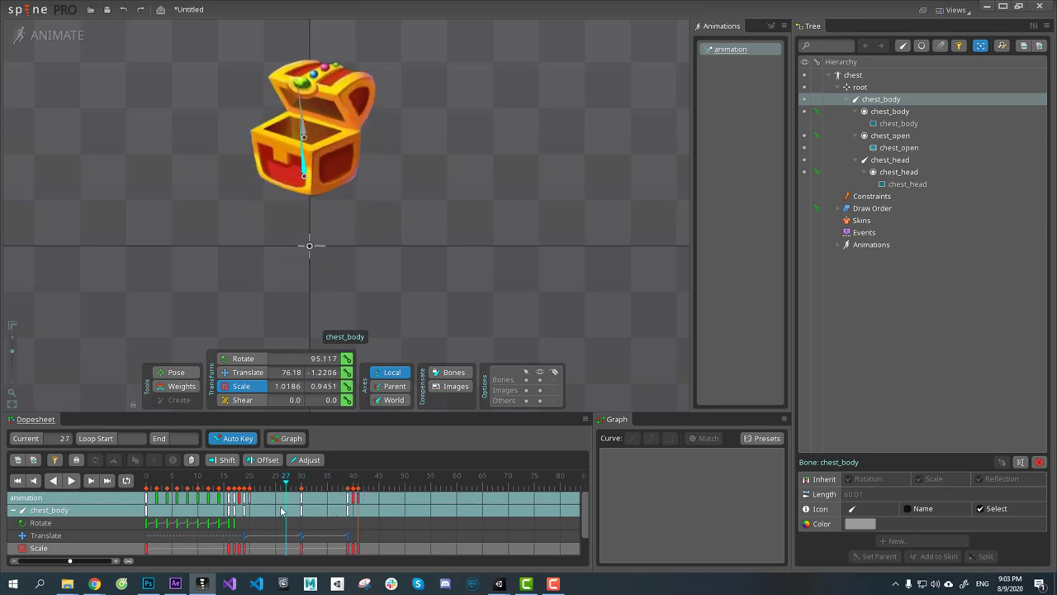
pyautogui.press('space')
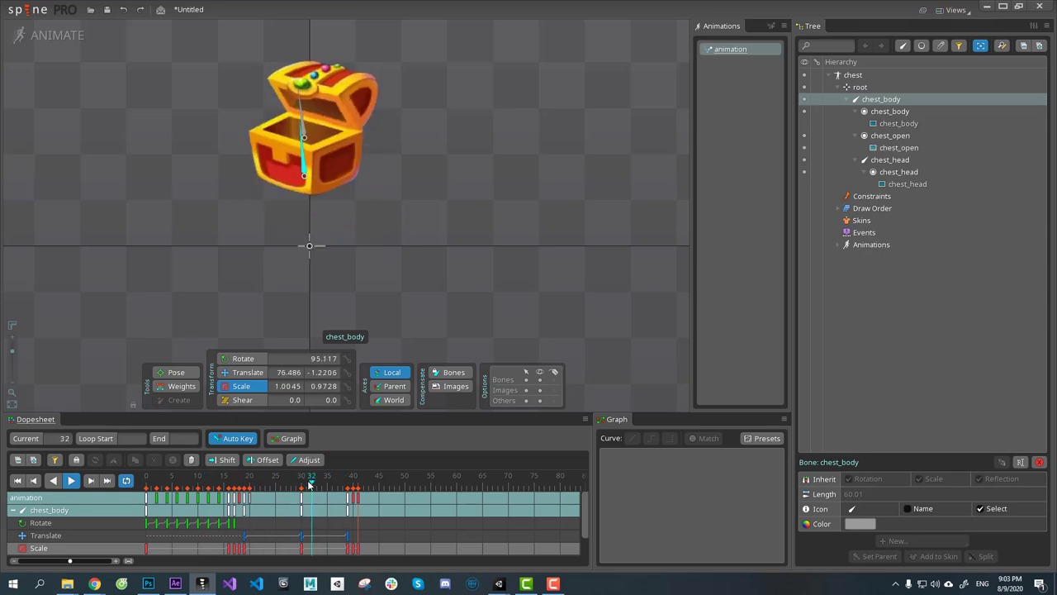
# Step: Replay the animation and scrub through frames 39 and 40 to check the landing squash
pyautogui.press('space')
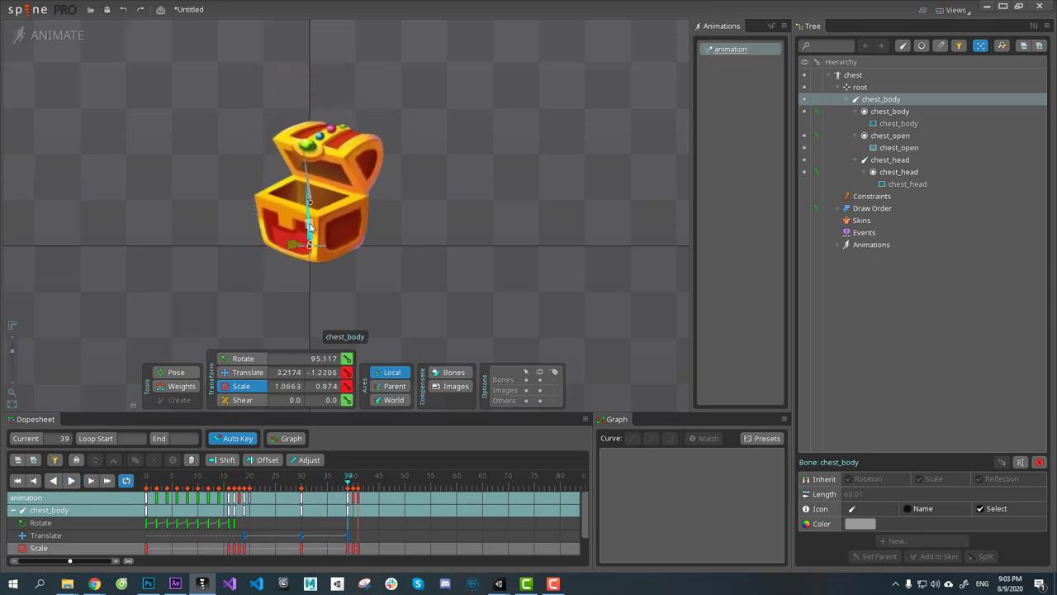
pyautogui.moveTo(298, 488); pyautogui.dragTo(352, 503)
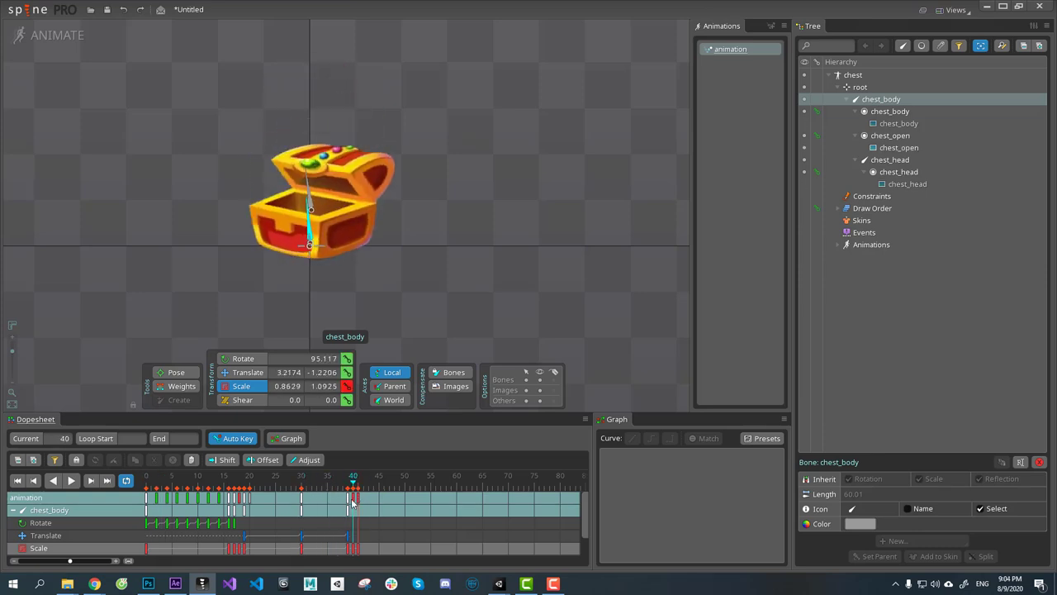
pyautogui.press('space')
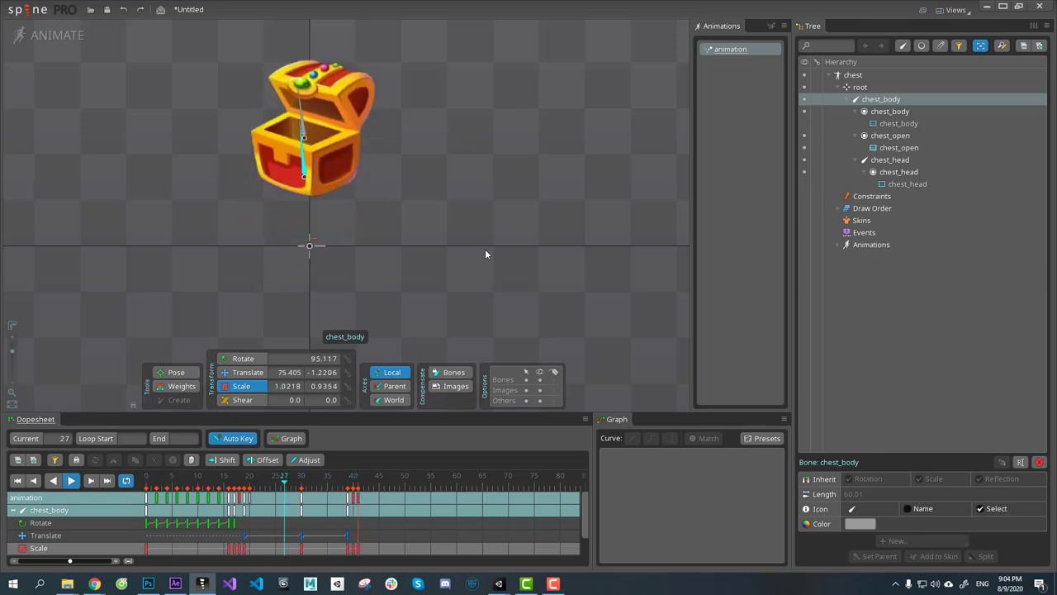
# Step: Tilt chest_body to a rotation of about 108.4 at frame 19, where the chest takes off
pyautogui.click(245, 493)
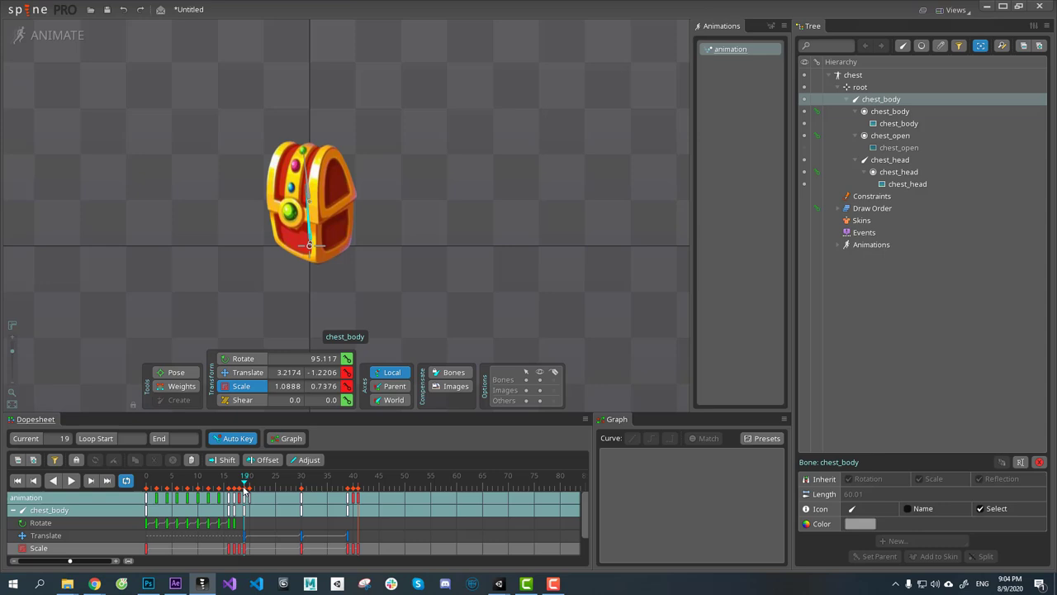
pyautogui.click(242, 359)
pyautogui.moveTo(244, 483); pyautogui.dragTo(239, 522)
pyautogui.moveTo(457, 268)
pyautogui.mouseDown()
pyautogui.moveTo(456, 279)
pyautogui.moveTo(451, 250)
pyautogui.mouseUp()
pyautogui.click(249, 485)
pyautogui.moveTo(248, 485); pyautogui.dragTo(255, 484)
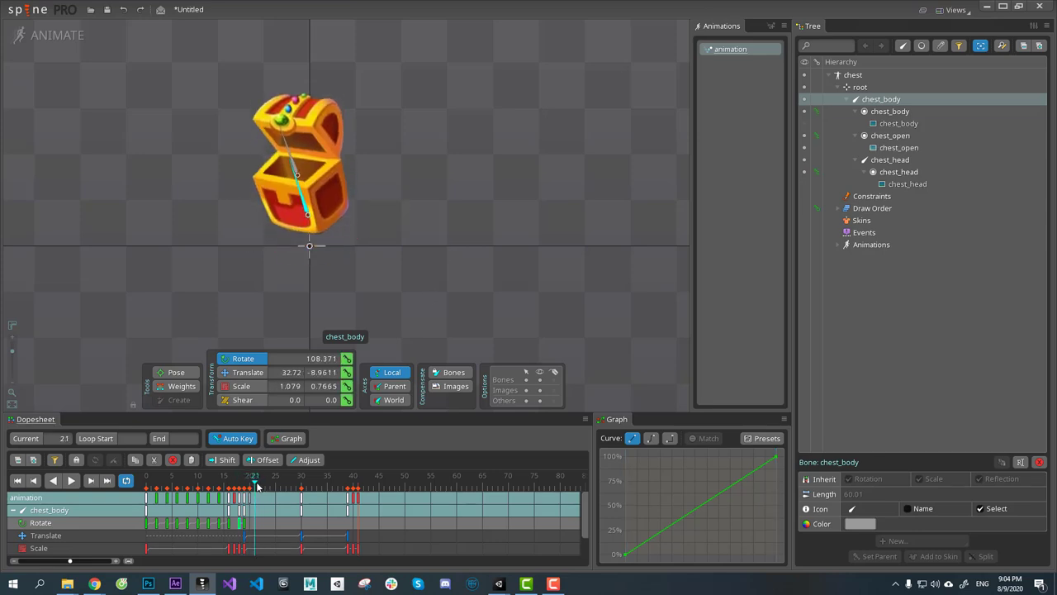
# Step: Rotate chest_body back at frame 21 and adjust its rotation for the landing at frame 40
pyautogui.moveTo(492, 233); pyautogui.dragTo(469, 271)
pyautogui.click(244, 487)
pyautogui.moveTo(245, 487); pyautogui.dragTo(351, 489)
pyautogui.moveTo(467, 255); pyautogui.dragTo(470, 270)
# Step: Copy an early chest_body rotation key to frame 44 and give the jump and landing rotation keys a Bezier curve
pyautogui.moveTo(348, 481); pyautogui.dragTo(235, 521)
pyautogui.click(157, 523)
pyautogui.hotkey('ctrl', 'c')
pyautogui.click(373, 483)
pyautogui.hotkey('ctrl', 'v')
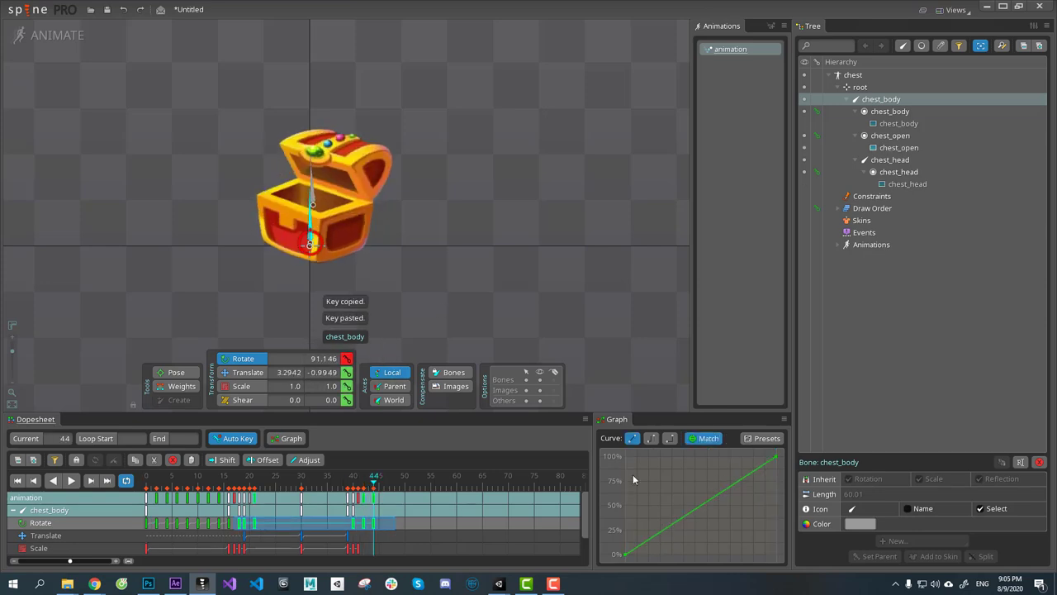
pyautogui.click(650, 439)
pyautogui.click(422, 545)
# Step: Turn off looped playback and shift the last two chest_body rotation keys to frames 43 and 47, checking the settle
pyautogui.press('d')
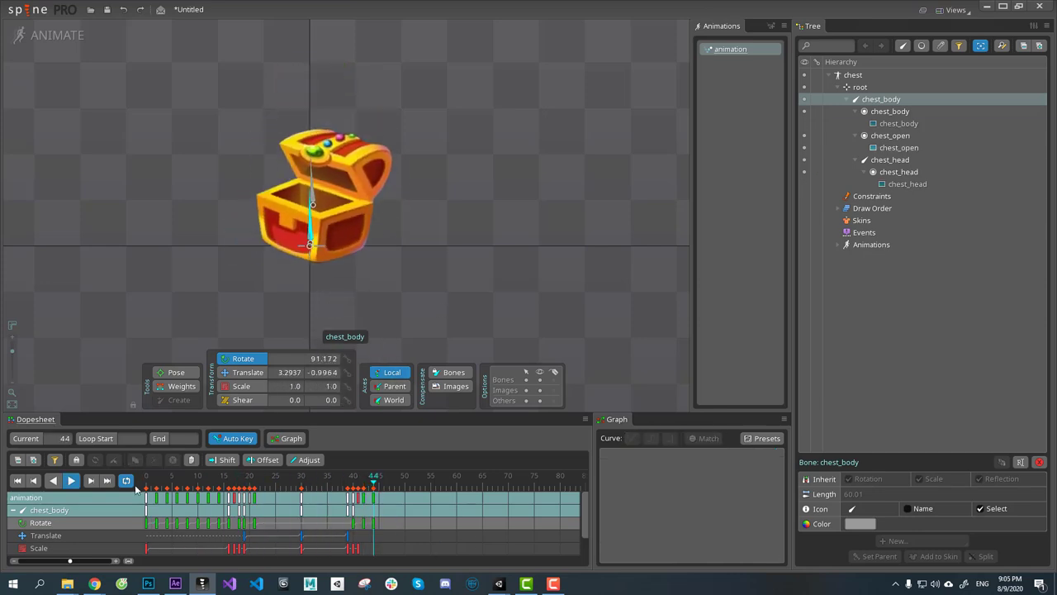
pyautogui.click(132, 485)
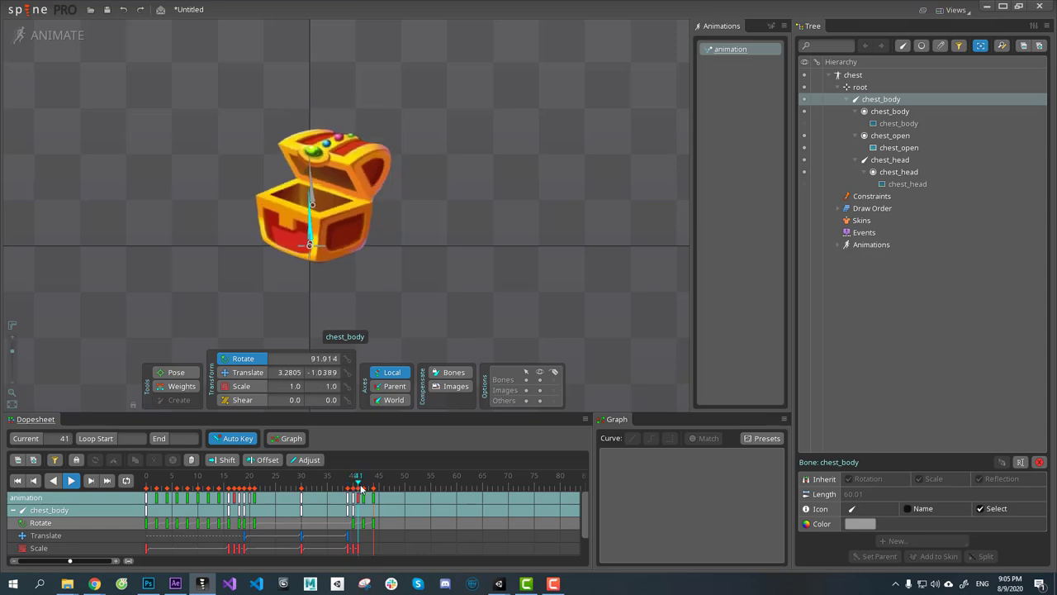
pyautogui.moveTo(404, 531); pyautogui.dragTo(369, 523)
pyautogui.click(375, 523)
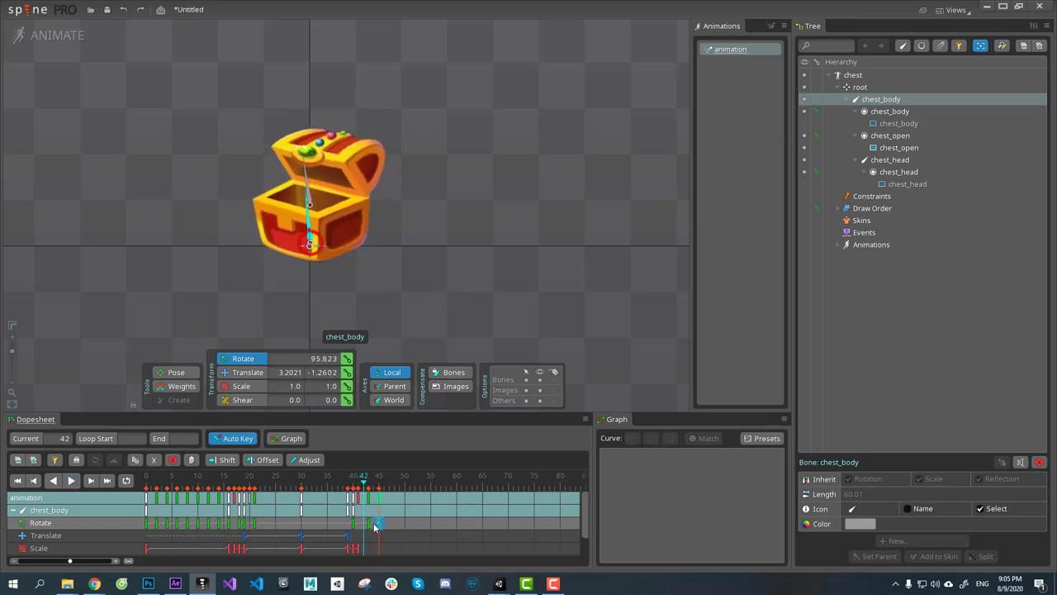
pyautogui.press('space')
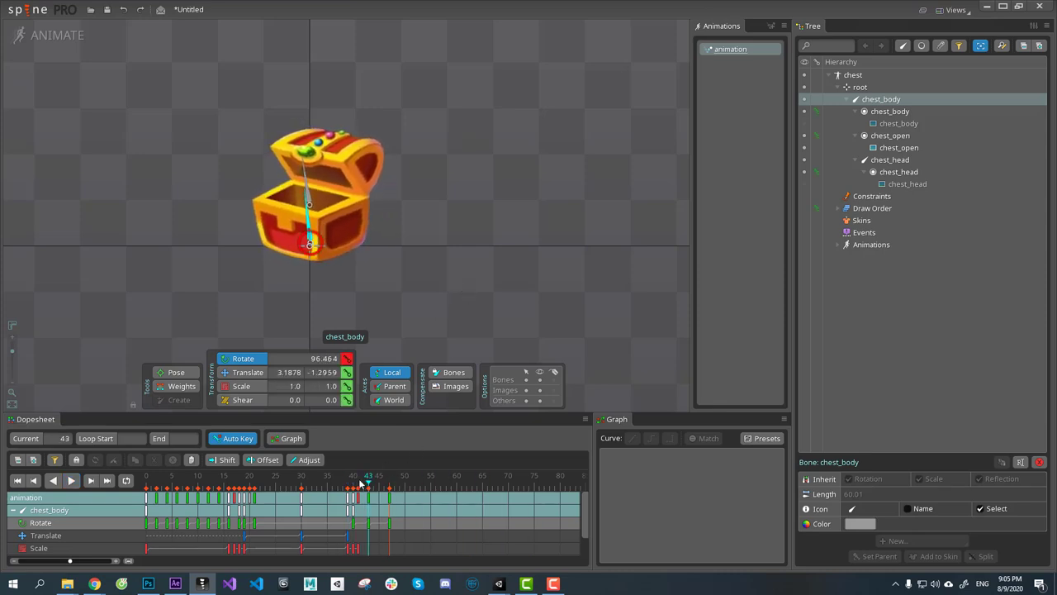
pyautogui.click(353, 481)
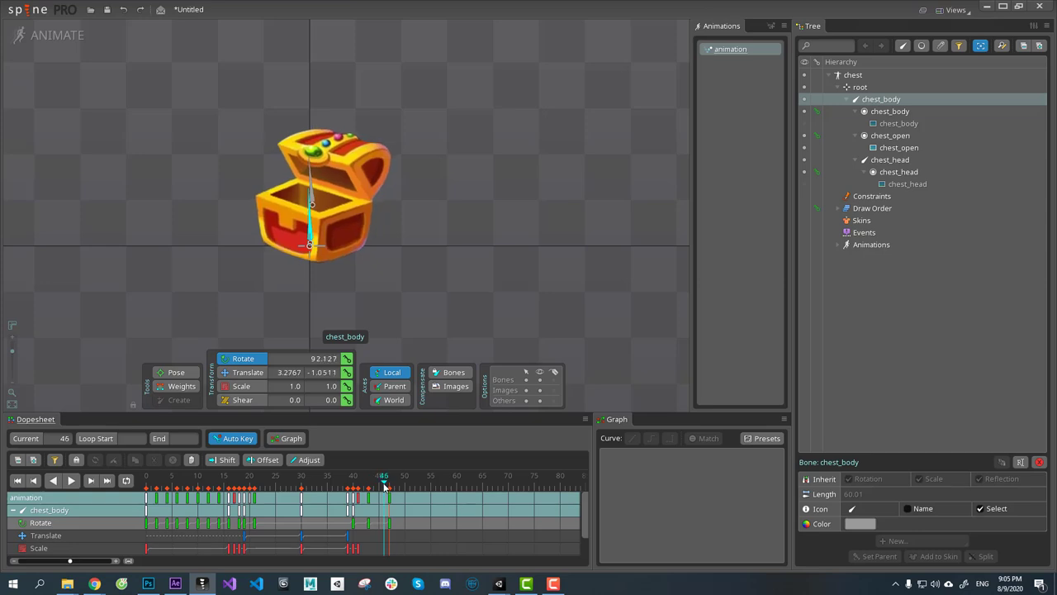
# Step: Hide the bones in the viewport, clear the selection and play the whole chest animation
pyautogui.press('space')
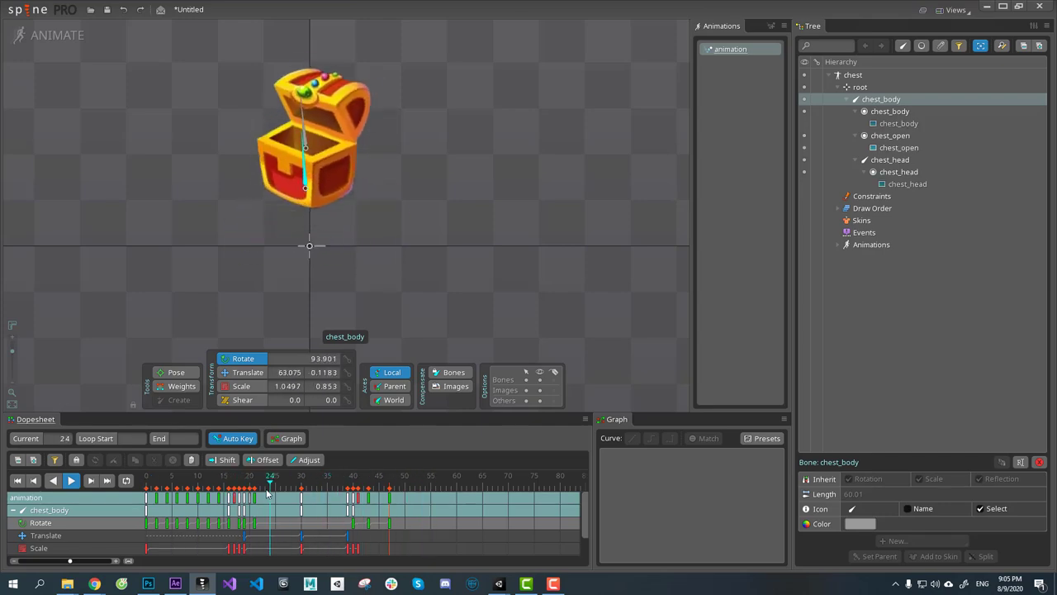
pyautogui.hotkey('ctrl', 's')
pyautogui.press('Escape')
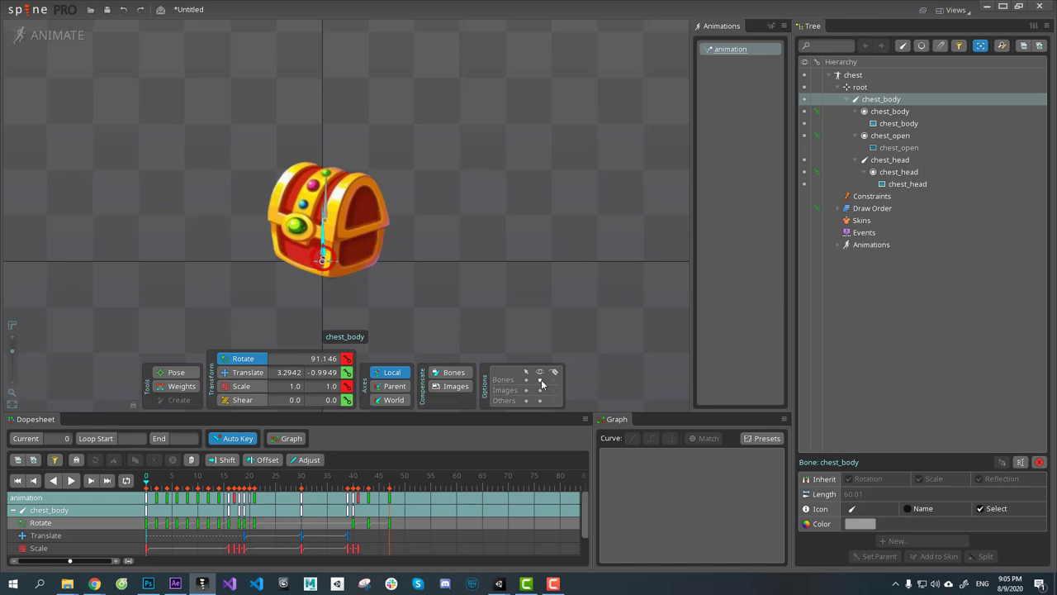
pyautogui.click(541, 380)
pyautogui.scroll(-1, 497, 307)
pyautogui.moveTo(497, 307)
pyautogui.mouseDown()
pyautogui.moveTo(479, 284)
pyautogui.moveTo(506, 315)
pyautogui.mouseUp()
pyautogui.press('Escape')
pyautogui.press('d')
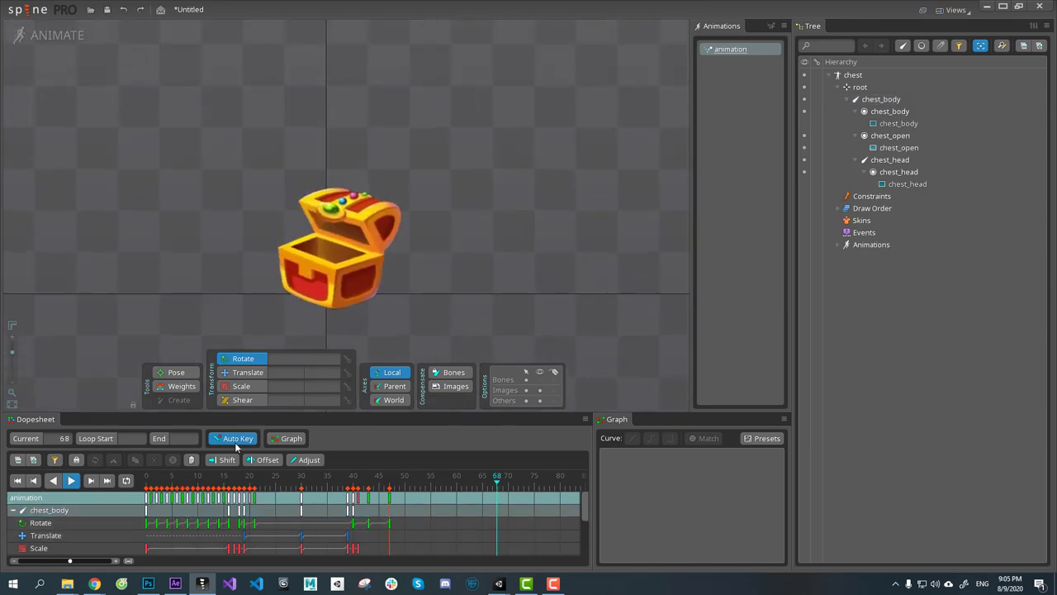
# Step: Scrub to frames 20 and 39 to examine where effects could burst out of the chest
pyautogui.click(147, 476)
pyautogui.moveTo(255, 482); pyautogui.dragTo(250, 492)
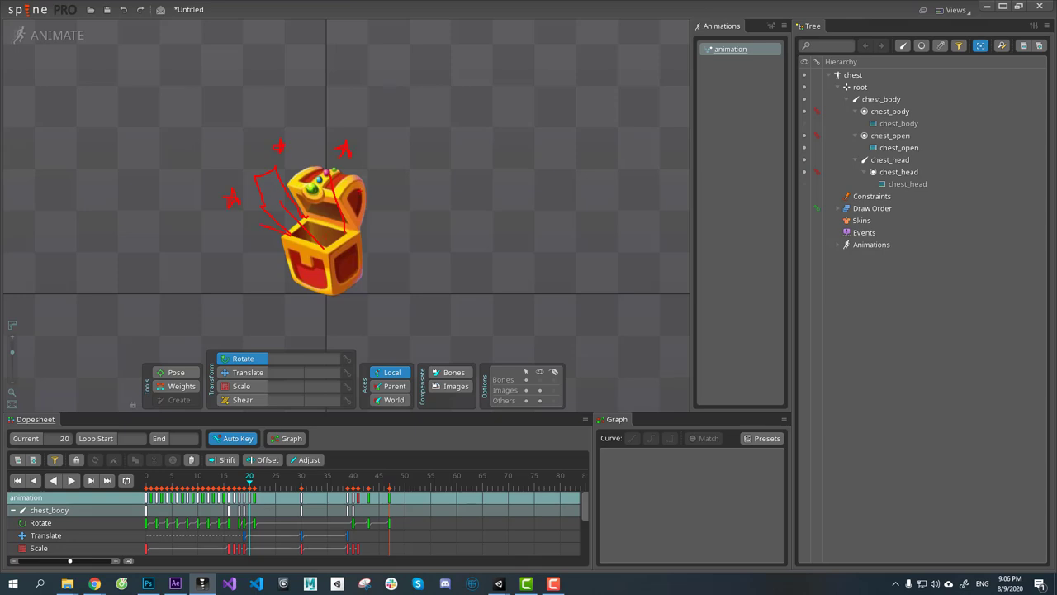
pyautogui.moveTo(249, 489); pyautogui.dragTo(348, 488)
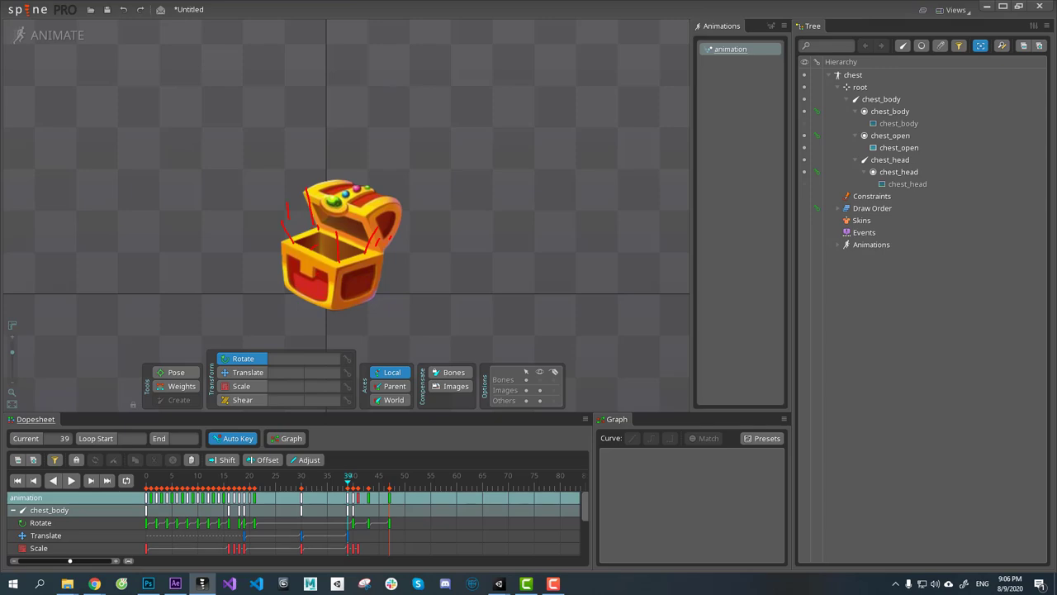
pyautogui.press('Escape')
# Step: Switch to Photoshop and outline a coin pile area inside the open chest in chest_open.png with the Lasso
pyautogui.click(148, 582)
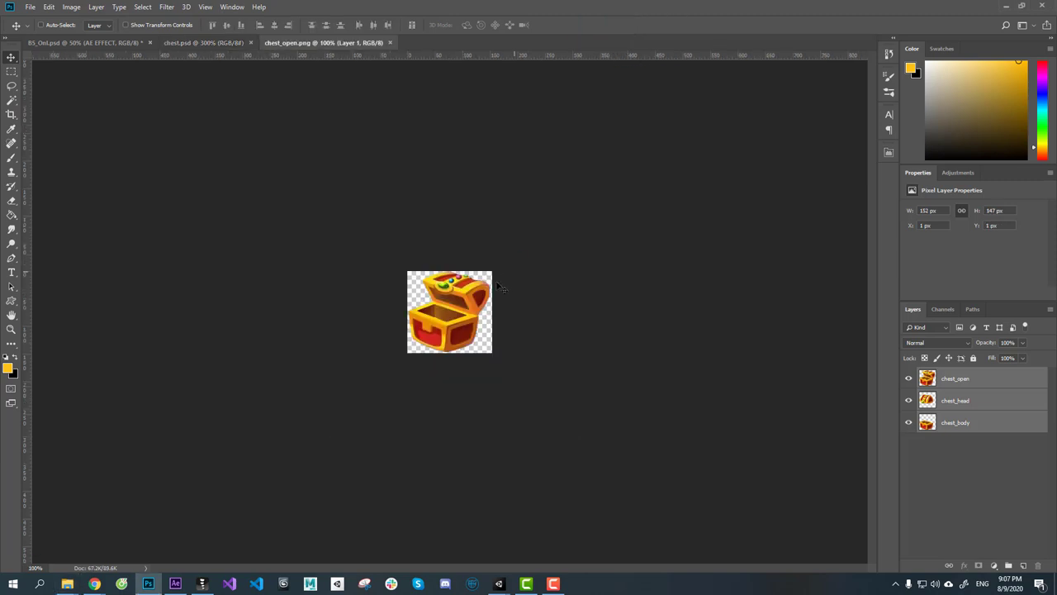
pyautogui.hotkey('ctrl', '+')
pyautogui.hotkey('ctrl', '+')
pyautogui.hotkey('ctrl', '+')
pyautogui.hotkey('ctrl', '+')
pyautogui.press('l')
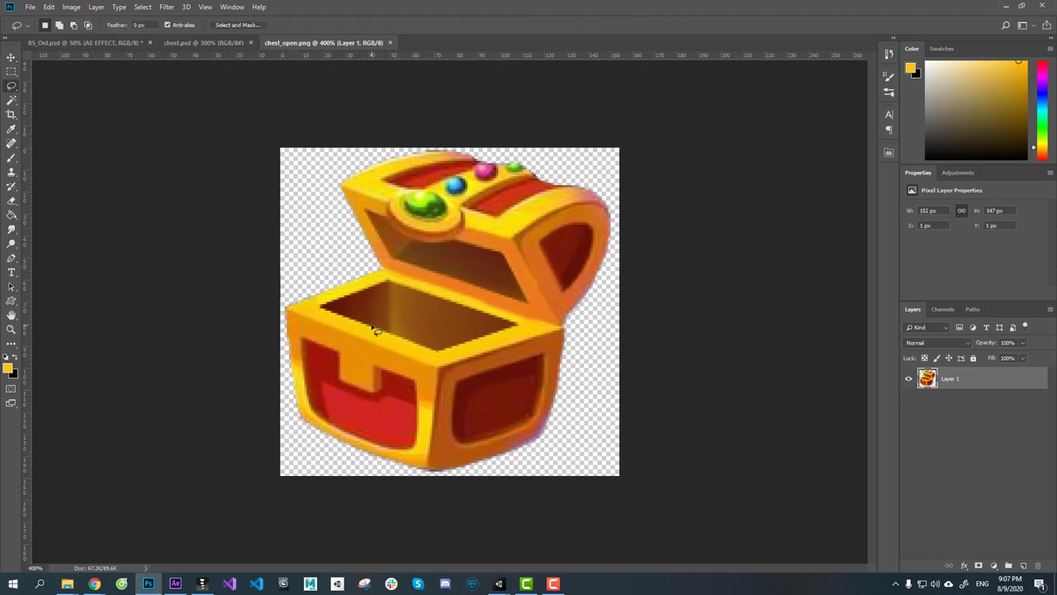
pyautogui.press('b')
pyautogui.moveTo(372, 333)
pyautogui.mouseDown()
pyautogui.moveTo(413, 330)
pyautogui.moveTo(390, 313)
pyautogui.moveTo(443, 339)
pyautogui.mouseUp()
# Step: Paint gold inside the selected area with sampled yellow, orange and brown brush colors, and clear the selection
pyautogui.keyDown('alt'); pyautogui.click(485, 346); pyautogui.keyUp('alt')
pyautogui.moveTo(389, 313)
pyautogui.mouseDown()
pyautogui.moveTo(414, 326)
pyautogui.moveTo(431, 357)
pyautogui.moveTo(438, 339)
pyautogui.moveTo(387, 328)
pyautogui.mouseUp()
pyautogui.keyDown('alt'); pyautogui.click(407, 364); pyautogui.keyUp('alt')
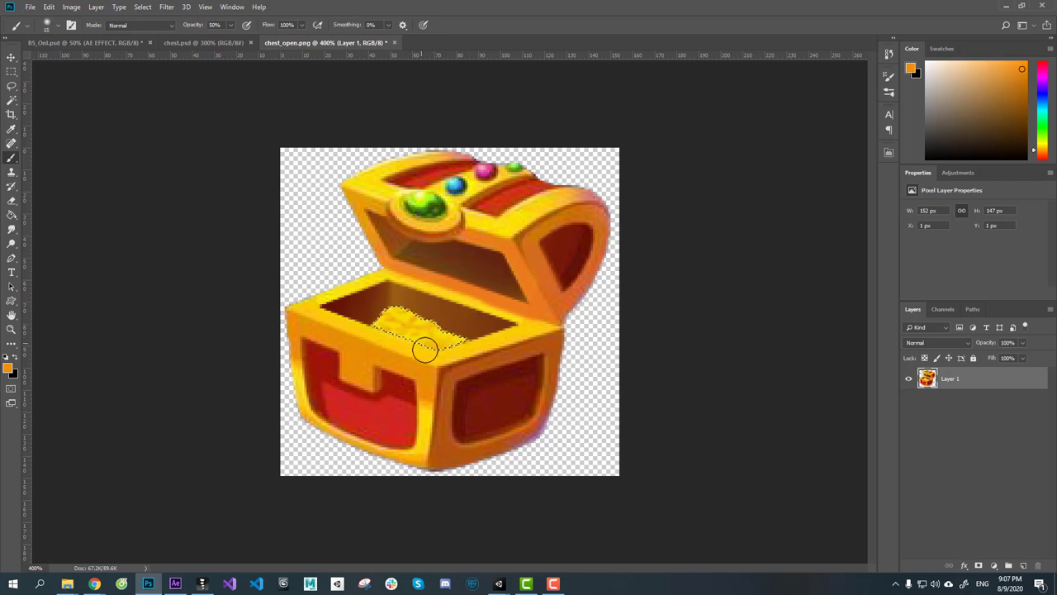
pyautogui.moveTo(465, 343); pyautogui.dragTo(454, 332)
pyautogui.moveTo(453, 330); pyautogui.dragTo(441, 328)
pyautogui.keyDown('alt'); pyautogui.click(441, 328); pyautogui.keyUp('alt')
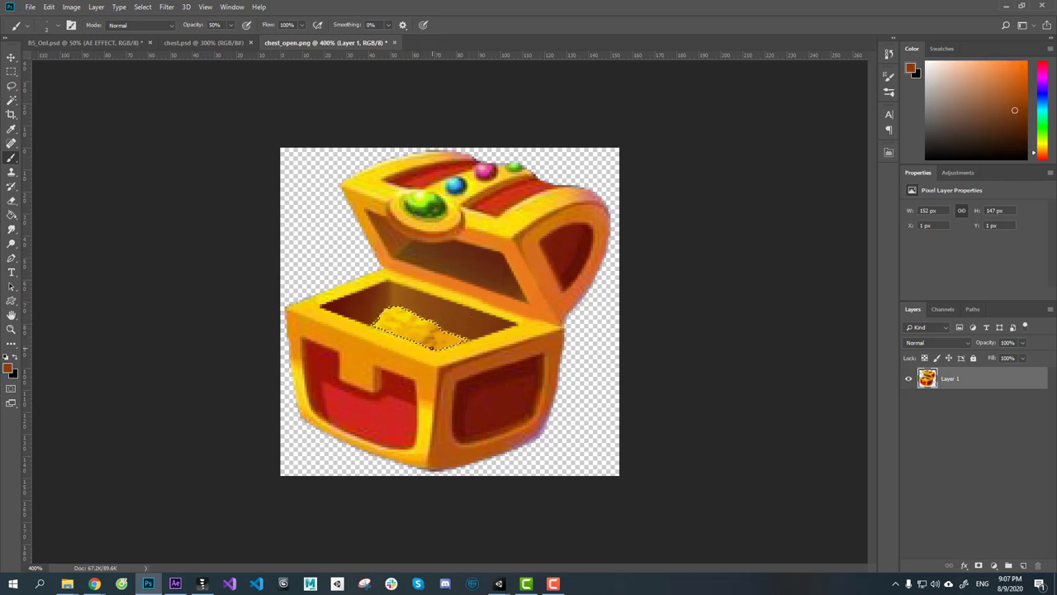
pyautogui.hotkey('ctrl', 'd')
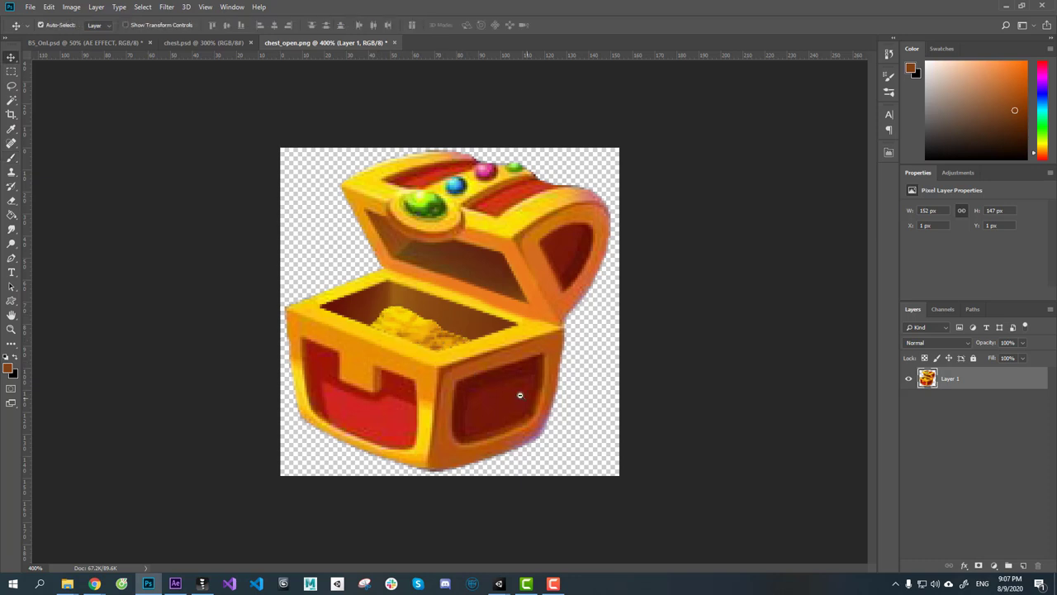
# Step: Add fine yellow and white highlight strokes to the gold pile inside the chest
pyautogui.moveTo(521, 394)
pyautogui.mouseDown()
pyautogui.moveTo(493, 391)
pyautogui.moveTo(517, 413)
pyautogui.mouseUp()
pyautogui.keyDown('alt'); pyautogui.click(421, 316); pyautogui.keyUp('alt')
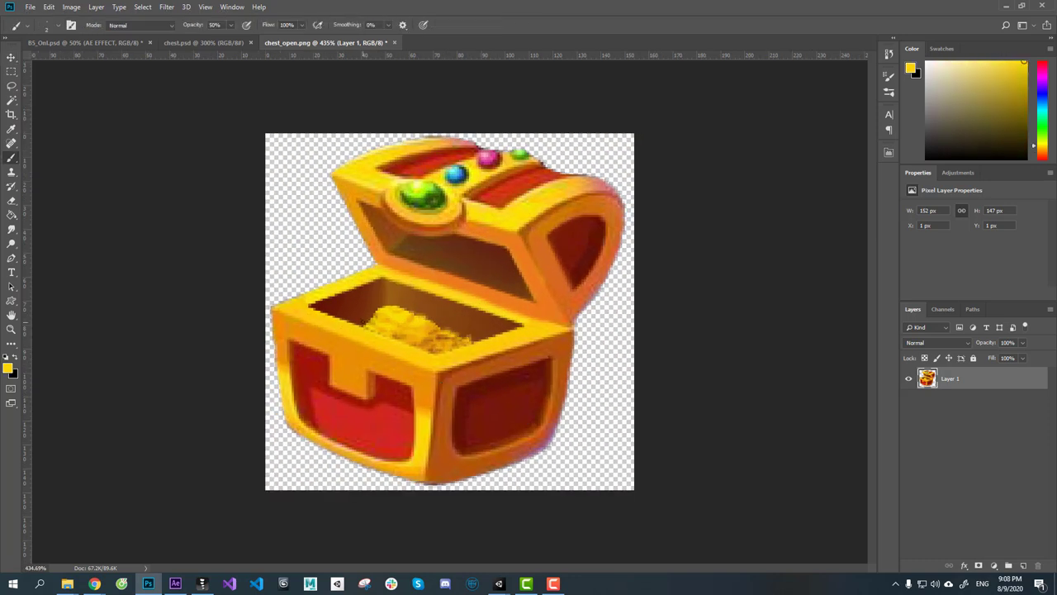
pyautogui.press('d')
pyautogui.press('x')
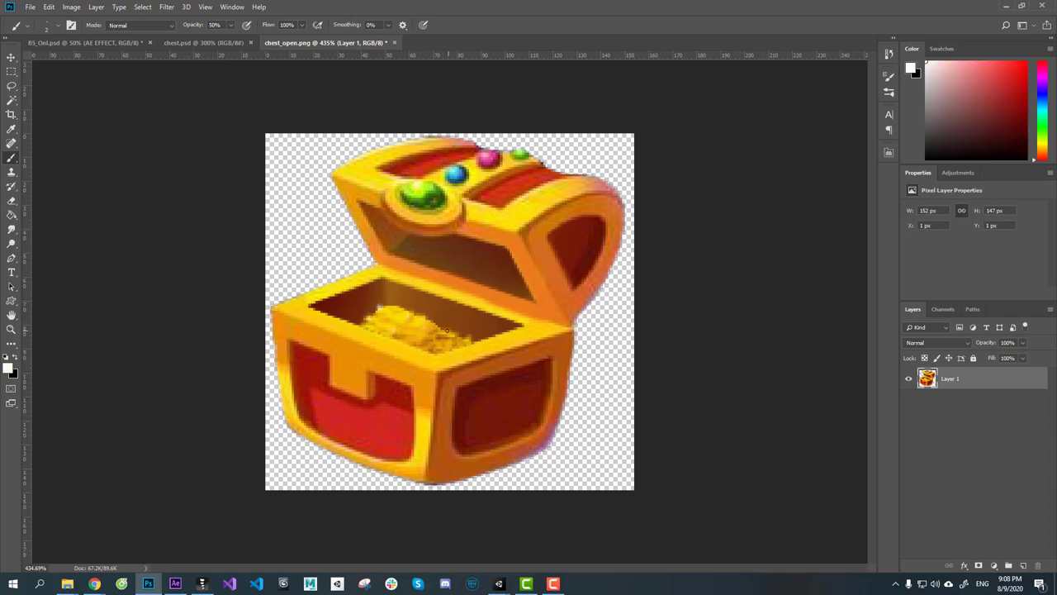
pyautogui.moveTo(532, 391); pyautogui.dragTo(491, 392)
pyautogui.moveTo(491, 392); pyautogui.dragTo(511, 396)
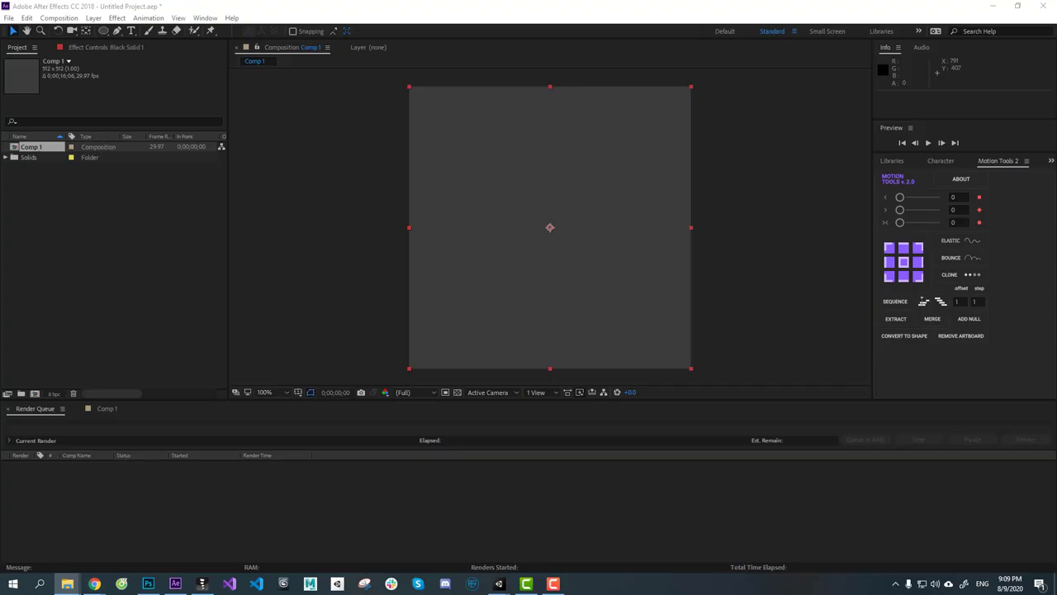
# Step: Switch to After Effects, add chest_open.png to Comp 1 beneath Black Solid 1 and place it just below the centre
pyautogui.moveTo(175, 583); pyautogui.dragTo(66, 462)
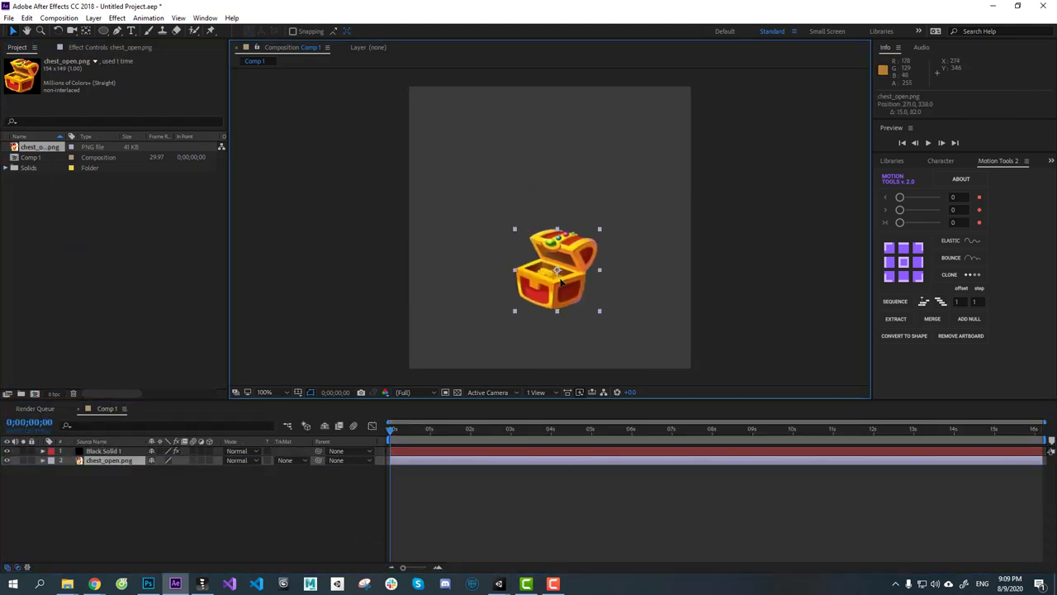
pyautogui.moveTo(561, 281); pyautogui.dragTo(555, 281)
pyautogui.click(570, 334)
pyautogui.scroll(1, 569, 335)
pyautogui.moveTo(569, 334); pyautogui.dragTo(545, 286)
# Step: Go to 0;00;02;28 and set Particular's Emitter Size XYZ to 100 on Black Solid 1
pyautogui.moveTo(391, 430); pyautogui.dragTo(509, 429)
pyautogui.scroll(-1, 535, 305)
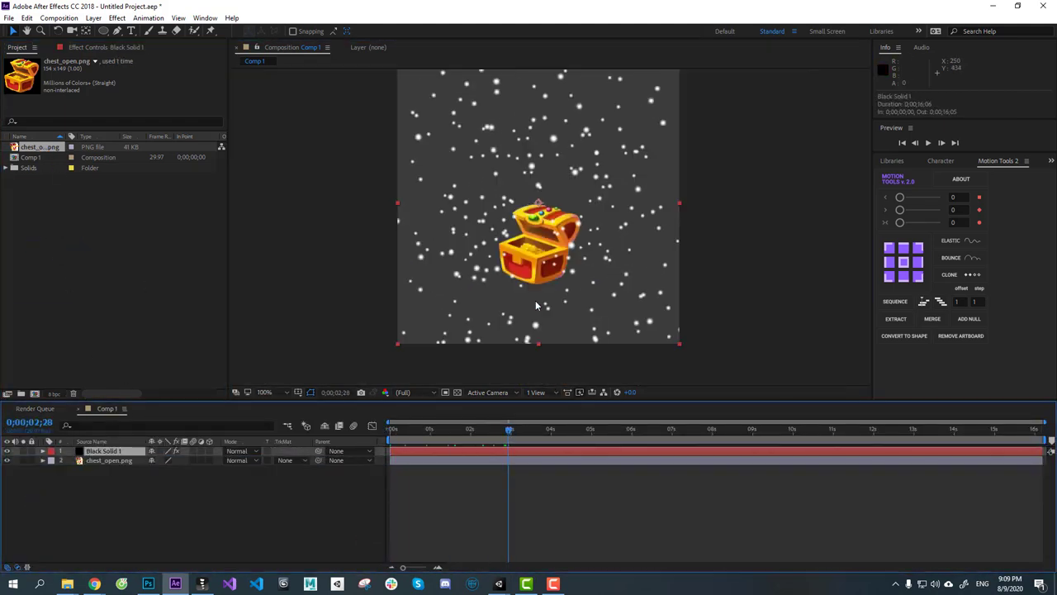
pyautogui.moveTo(536, 305); pyautogui.dragTo(531, 318)
pyautogui.doubleClick(105, 454)
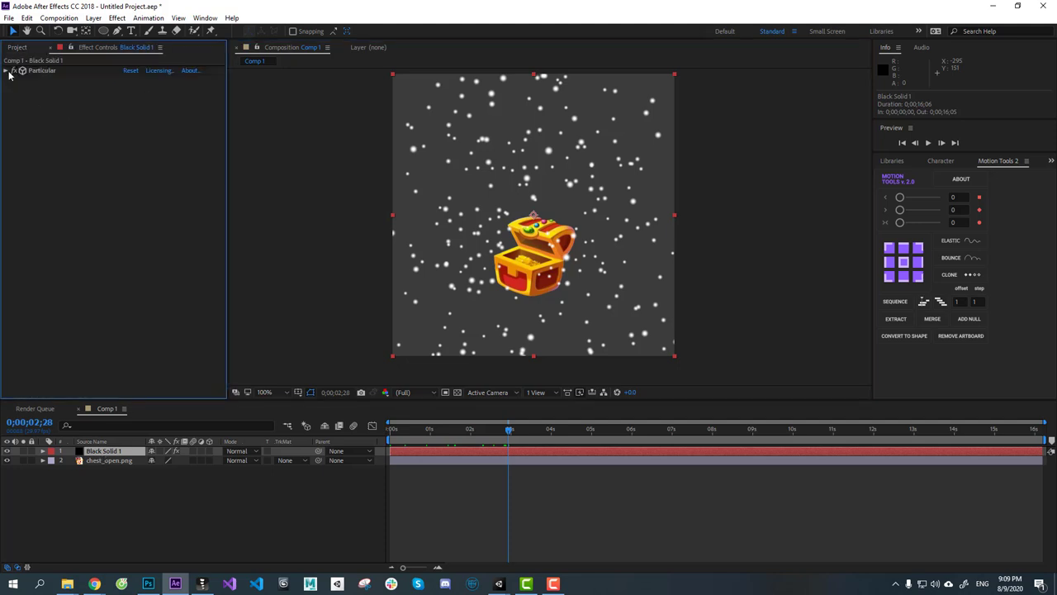
pyautogui.write('100')
pyautogui.press('Return')
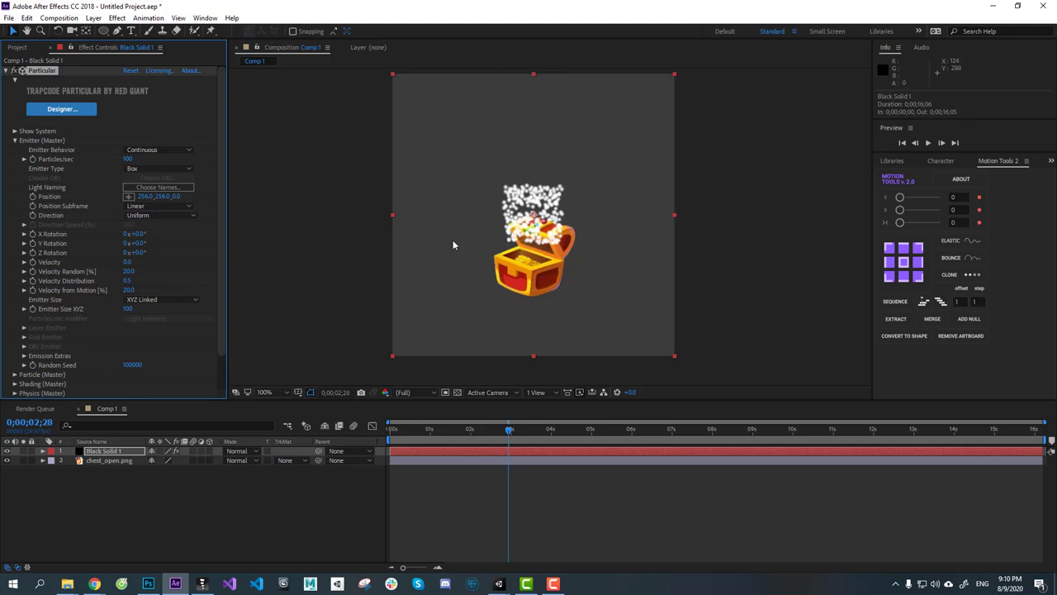
# Step: Move the Particular emitter over the chest opening at about 249.5, 308.5 and lower its Particles/sec
pyautogui.click(129, 196)
pyautogui.click(529, 254)
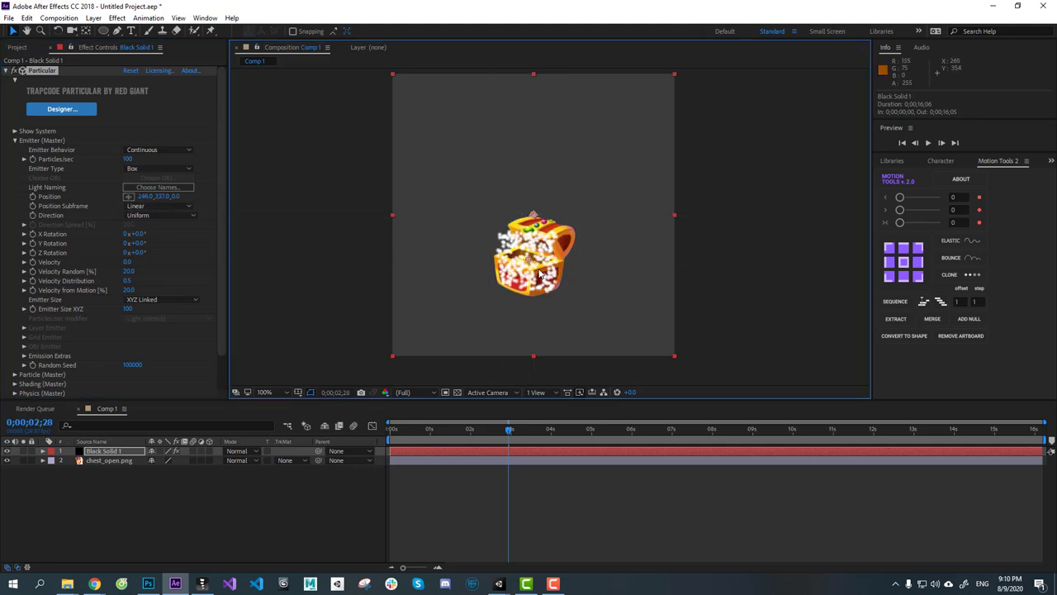
pyautogui.press('.')
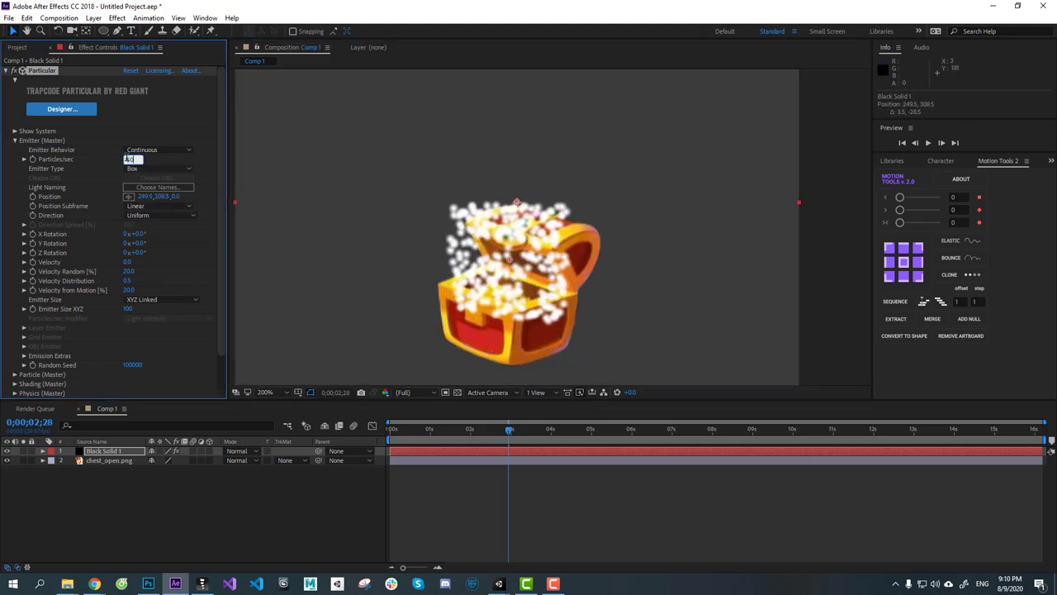
# Step: Set the particle Size to 1 and Size Random to 100%
pyautogui.scroll(-5, 152, 277)
pyautogui.scroll(-2, 215, 321)
pyautogui.click(126, 205)
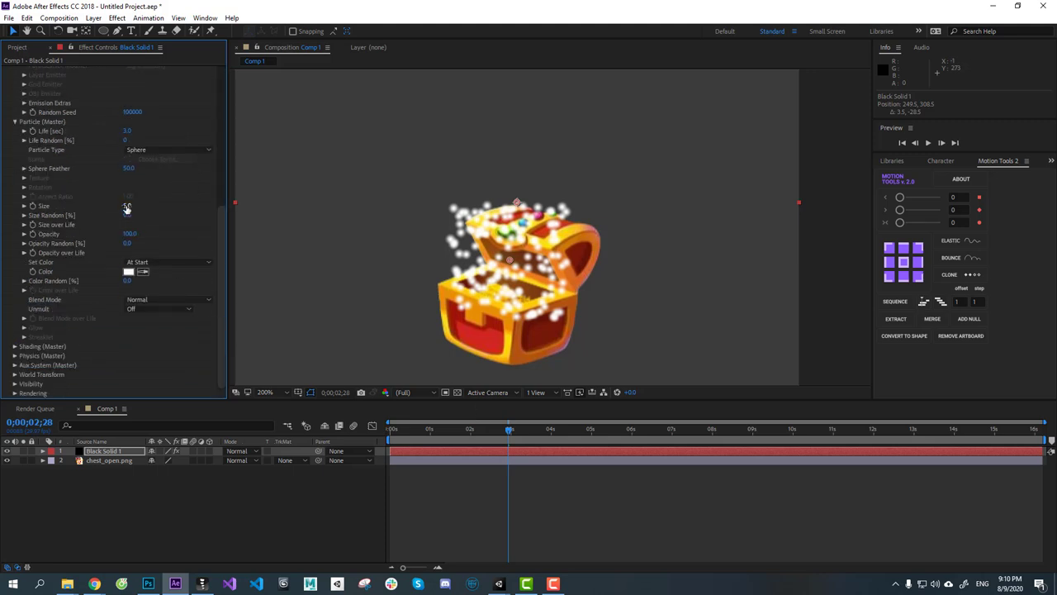
pyautogui.write('1')
pyautogui.press('Return')
pyautogui.moveTo(204, 215); pyautogui.dragTo(213, 223)
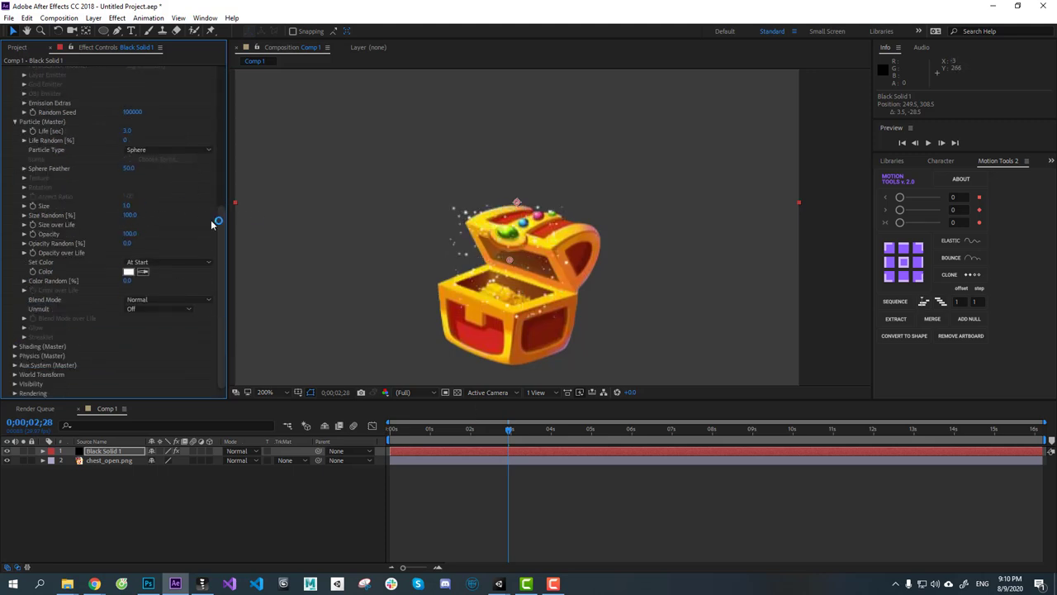
# Step: Give the particles' Size over Life a randomized, smoothed curve
pyautogui.click(24, 224)
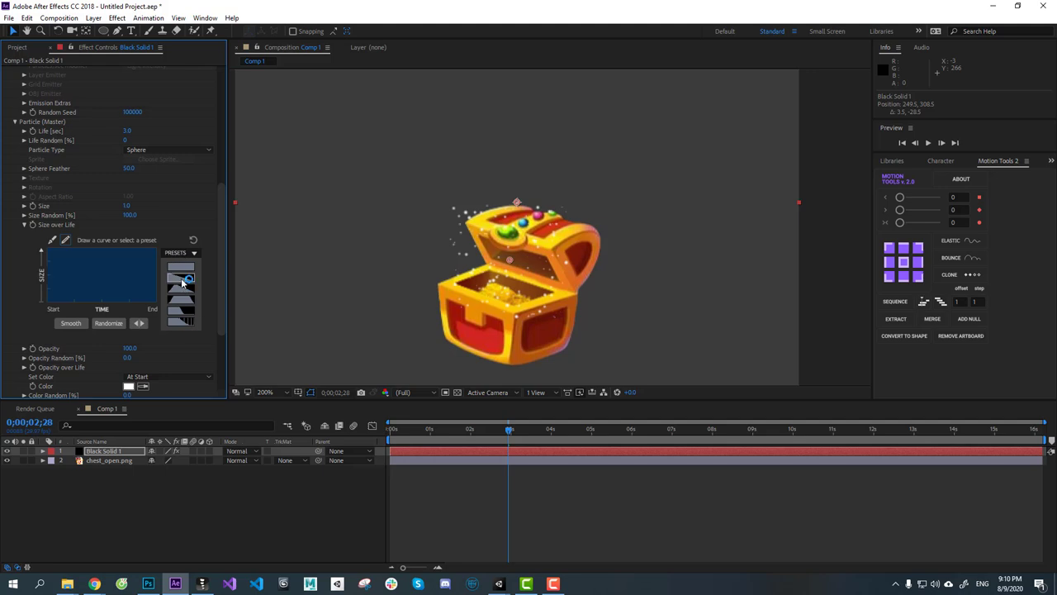
pyautogui.click(183, 267)
pyautogui.click(111, 323)
pyautogui.click(76, 324)
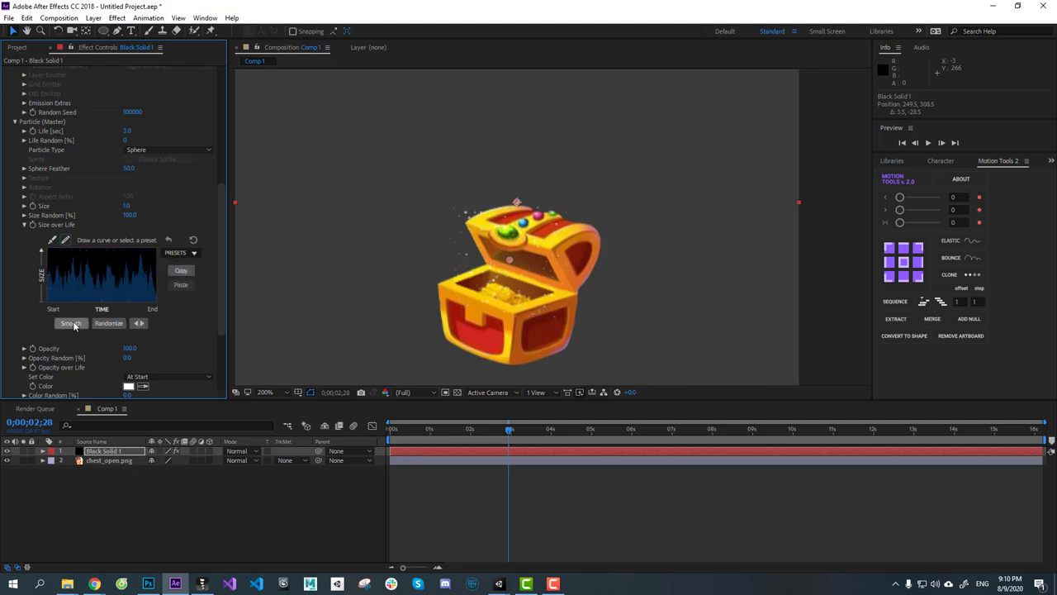
# Step: Set the Gravity in Particular's Physics settings to -20 on Black Solid 1, checking the particles around 0;00;03;14
pyautogui.moveTo(413, 428); pyautogui.dragTo(530, 454)
pyautogui.click(24, 225)
pyautogui.click(14, 356)
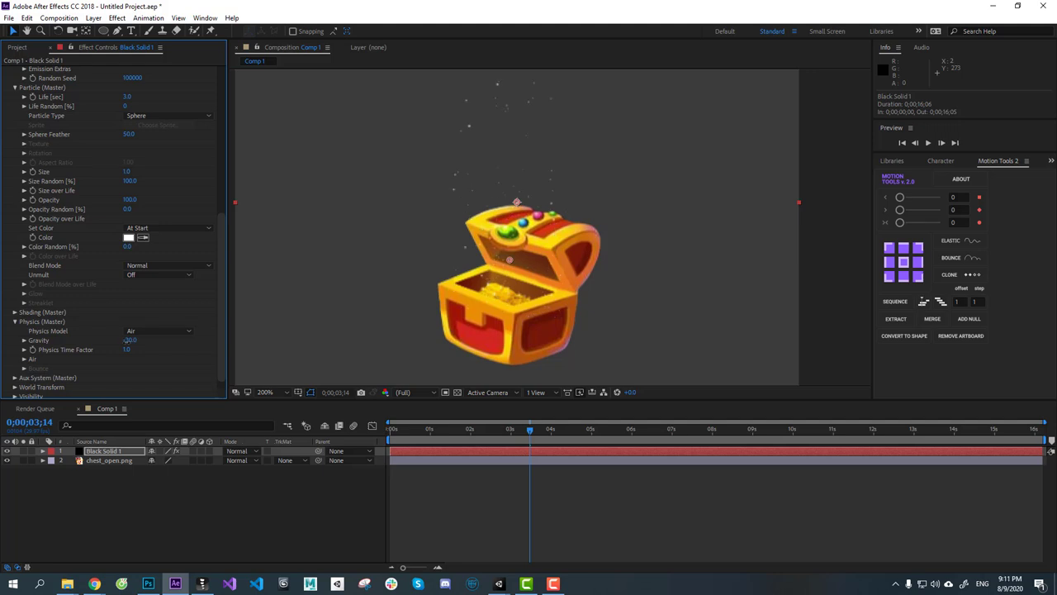
# Step: Set the particle Life to 1 second, Life Random to 100% and Size to 1.5, and move the emitter to 249.5, 286.5
pyautogui.scroll(1, 144, 248)
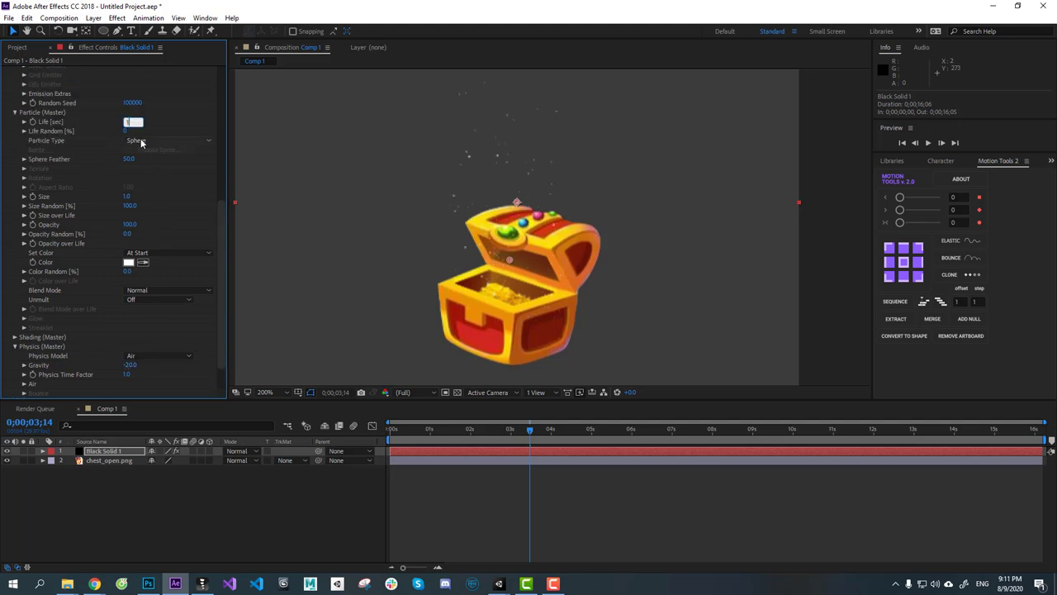
pyautogui.moveTo(126, 131); pyautogui.dragTo(210, 129)
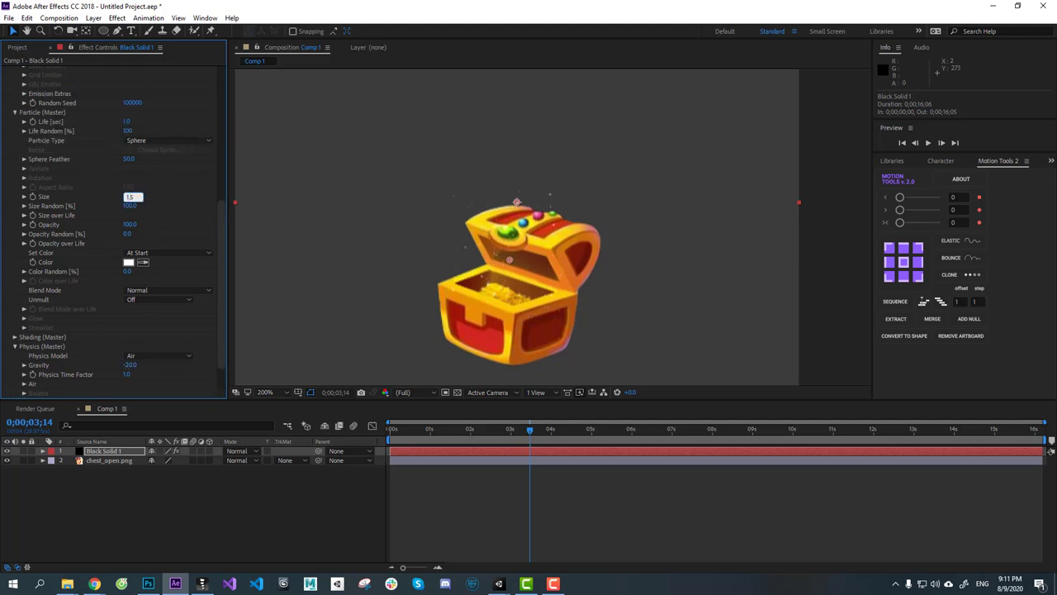
pyautogui.moveTo(421, 440); pyautogui.dragTo(488, 440)
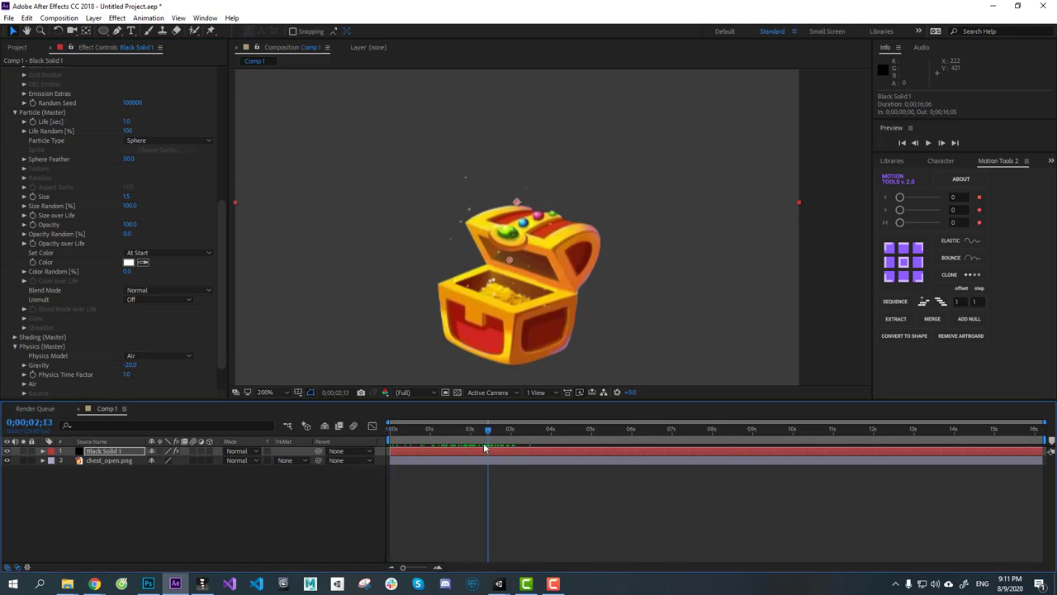
pyautogui.scroll(8, 116, 181)
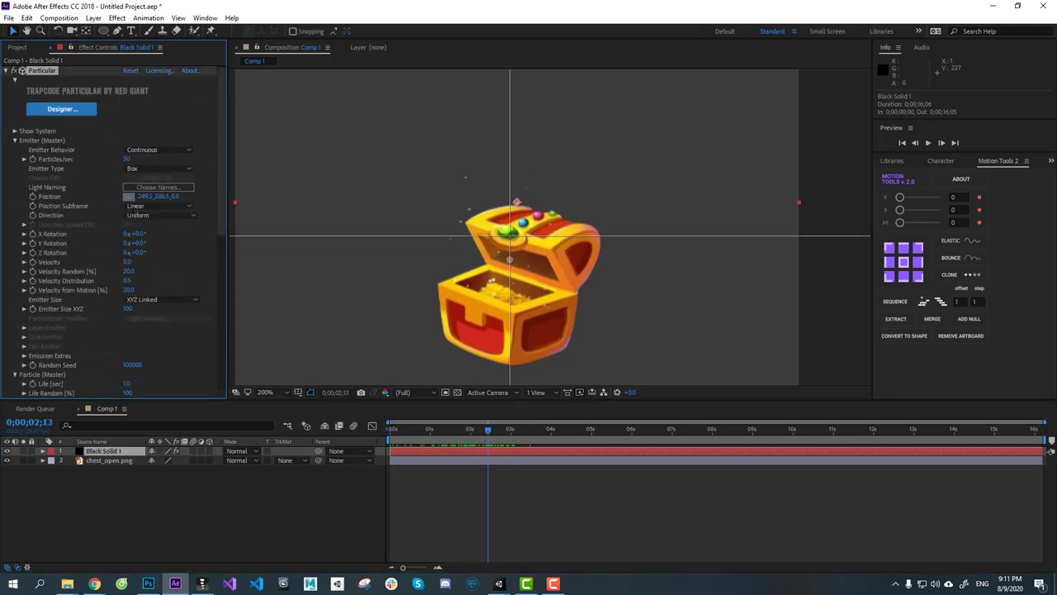
pyautogui.moveTo(424, 428); pyautogui.dragTo(452, 441)
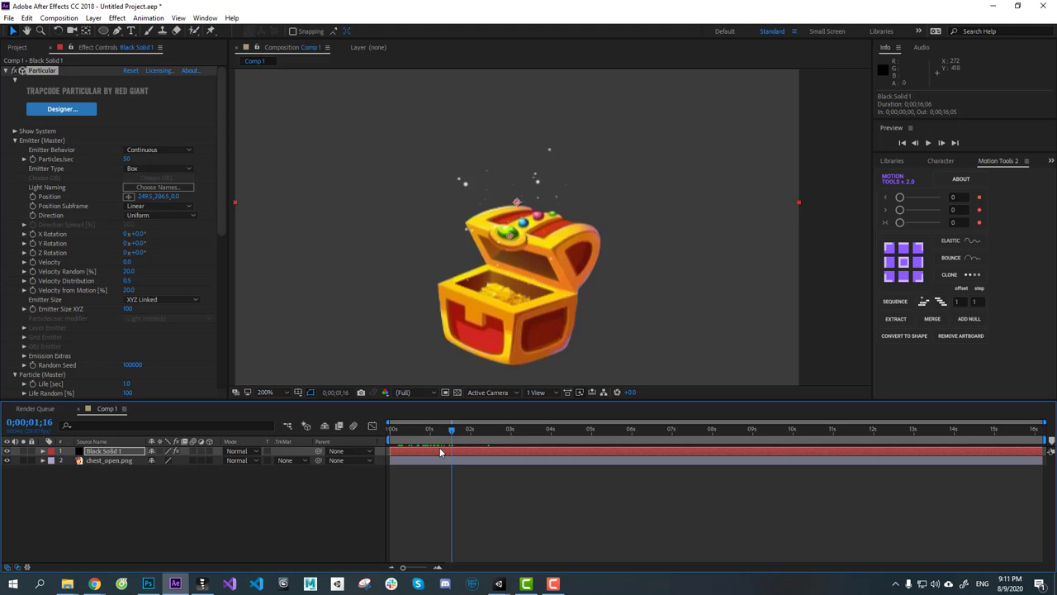
# Step: Set the Affect Position of Particular's Air Turbulence Field to 44 and preview the particle motion
pyautogui.click(14, 141)
pyautogui.click(14, 149)
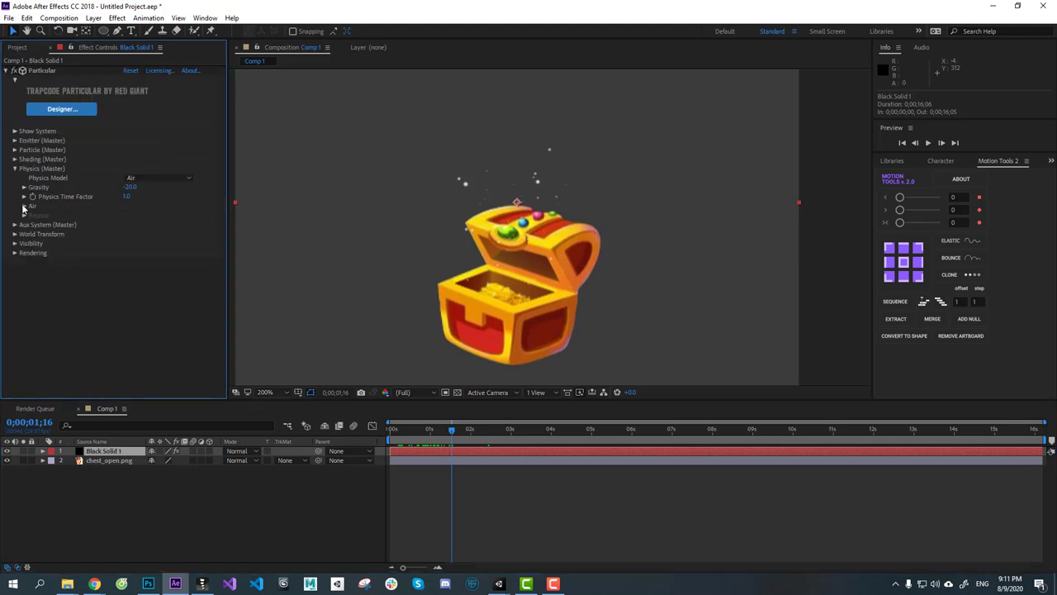
pyautogui.click(24, 207)
pyautogui.scroll(-1, 97, 361)
pyautogui.moveTo(128, 281); pyautogui.dragTo(146, 281)
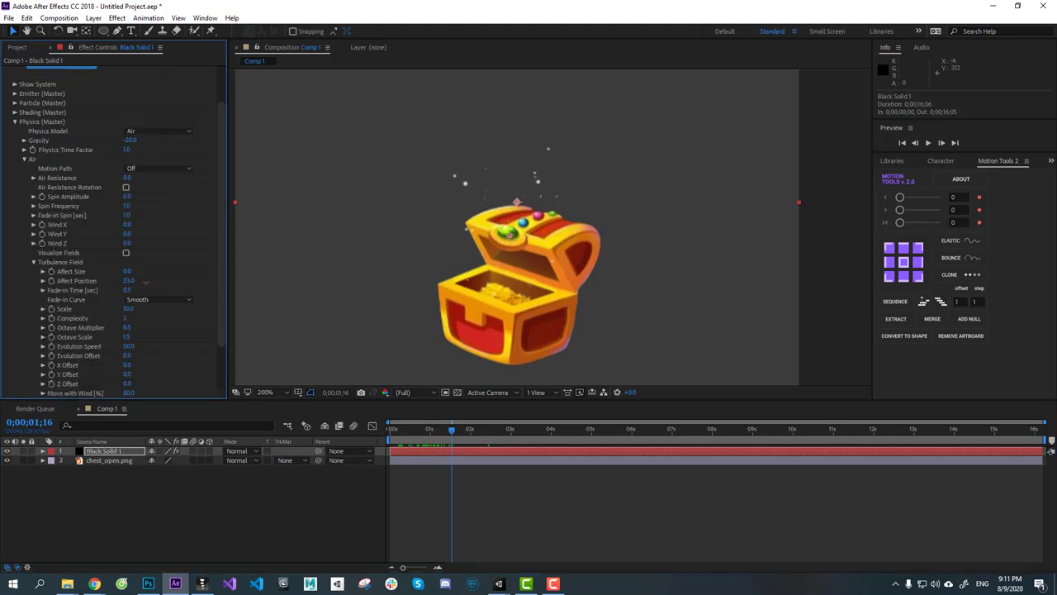
pyautogui.press('space')
pyautogui.scroll(1, 154, 204)
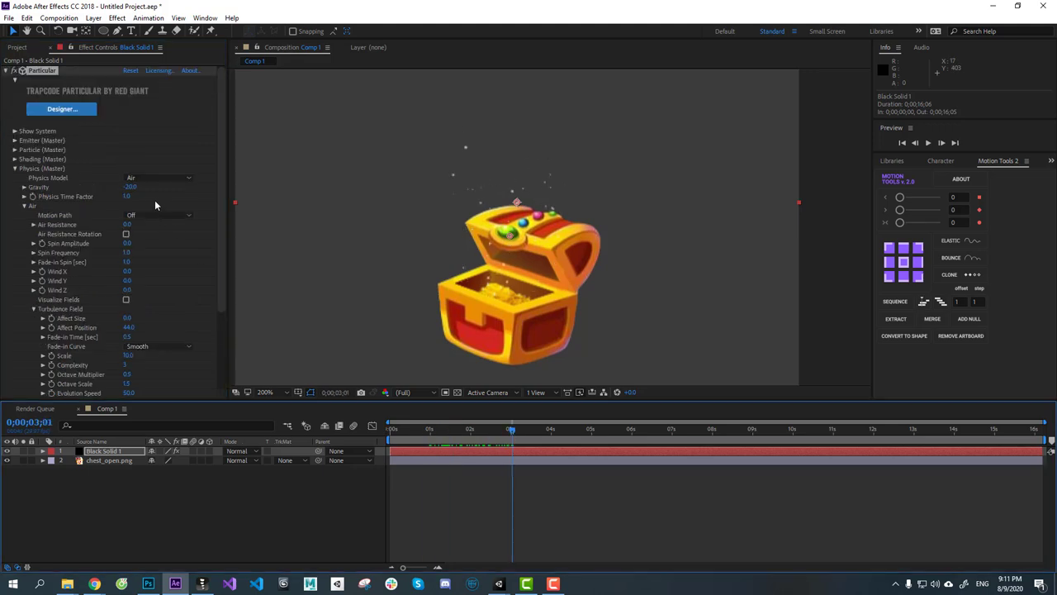
# Step: Lower Particular's emission rate to 20 Particles/sec
pyautogui.click(16, 140)
pyautogui.click(130, 159)
pyautogui.press('Return')
# Step: Slide Black Solid 1 earlier so it starts at -0;00;02;27, end the work area at about 1 second, and preview it
pyautogui.moveTo(464, 430); pyautogui.dragTo(509, 450)
pyautogui.moveTo(577, 447); pyautogui.dragTo(336, 453)
pyautogui.press('space')
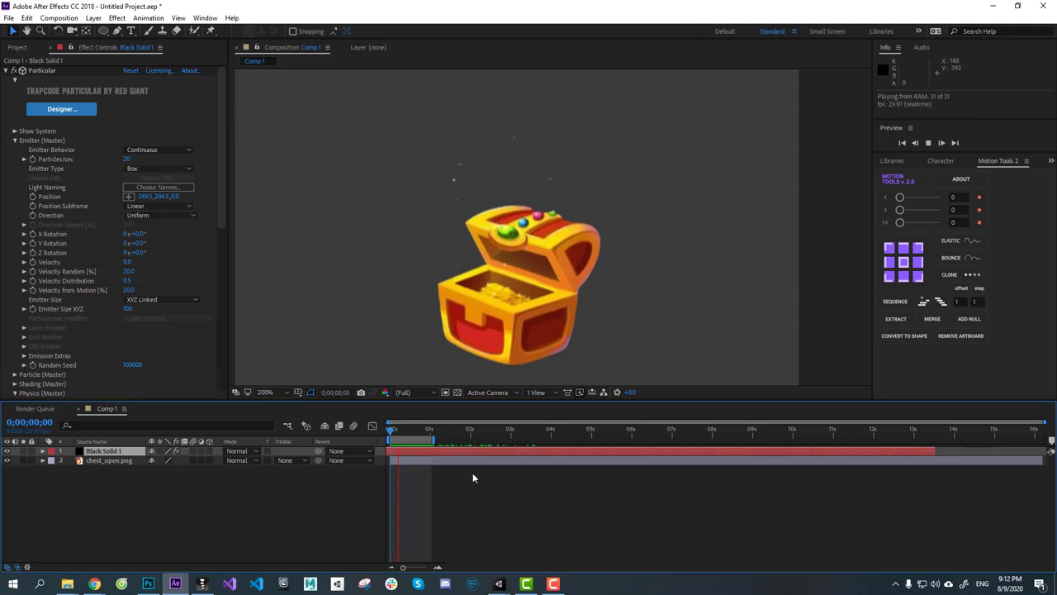
pyautogui.click(453, 456)
pyautogui.press('space')
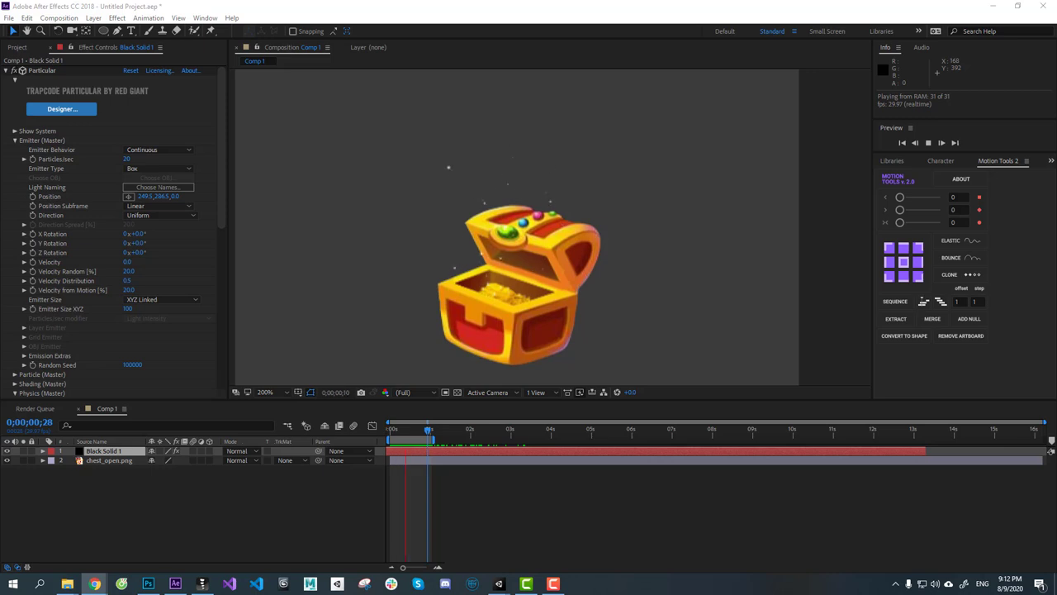
pyautogui.click(483, 504)
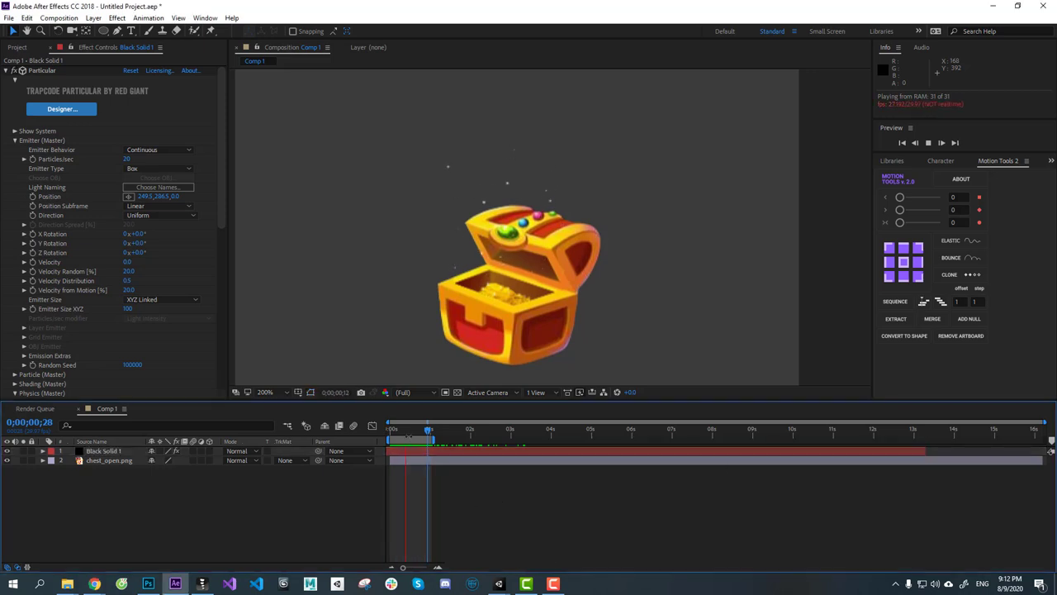
# Step: Add a Glow effect with a radius of 2 to Black Solid 1 and duplicate it with a radius of 4
pyautogui.click(422, 455)
pyautogui.click(6, 71)
pyautogui.hotkey('ctrl', 'space')
pyautogui.write('glow')
pyautogui.press('Return')
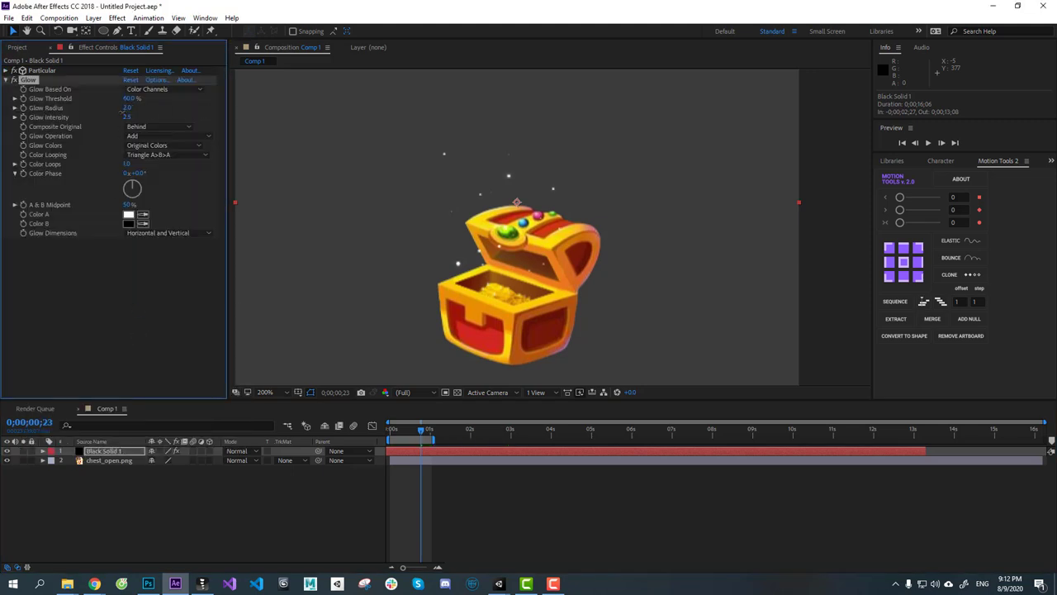
pyautogui.hotkey('ctrl', 'd')
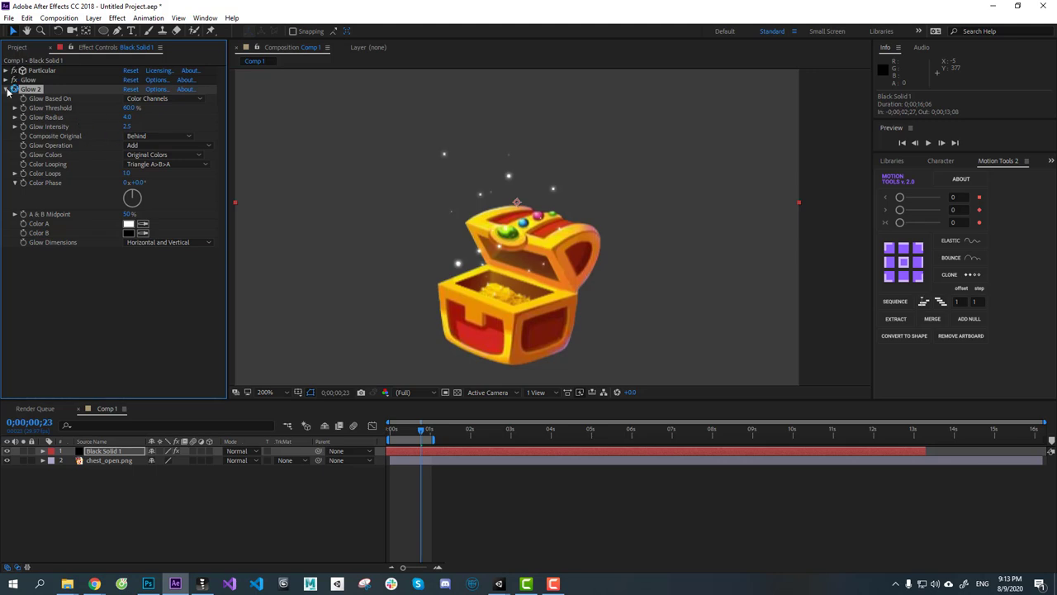
pyautogui.click(6, 89)
# Step: Add Starglow with the Warm Star preset and a Streak Length of 3, and turn off Glow 2
pyautogui.hotkey('ctrl', 'space')
pyautogui.write('star')
pyautogui.press('Return')
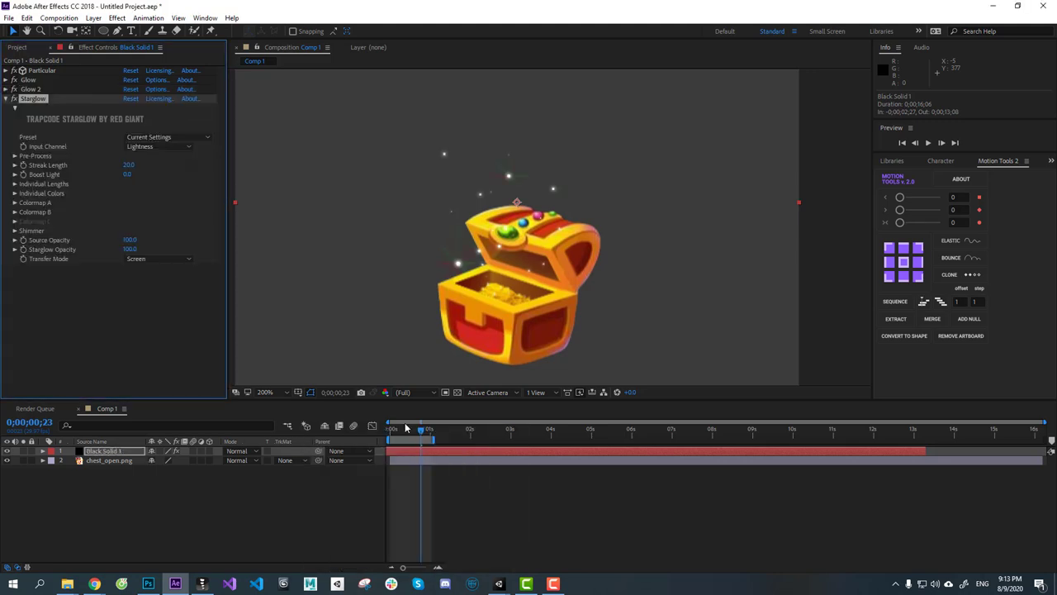
pyautogui.click(152, 137)
pyautogui.click(187, 265)
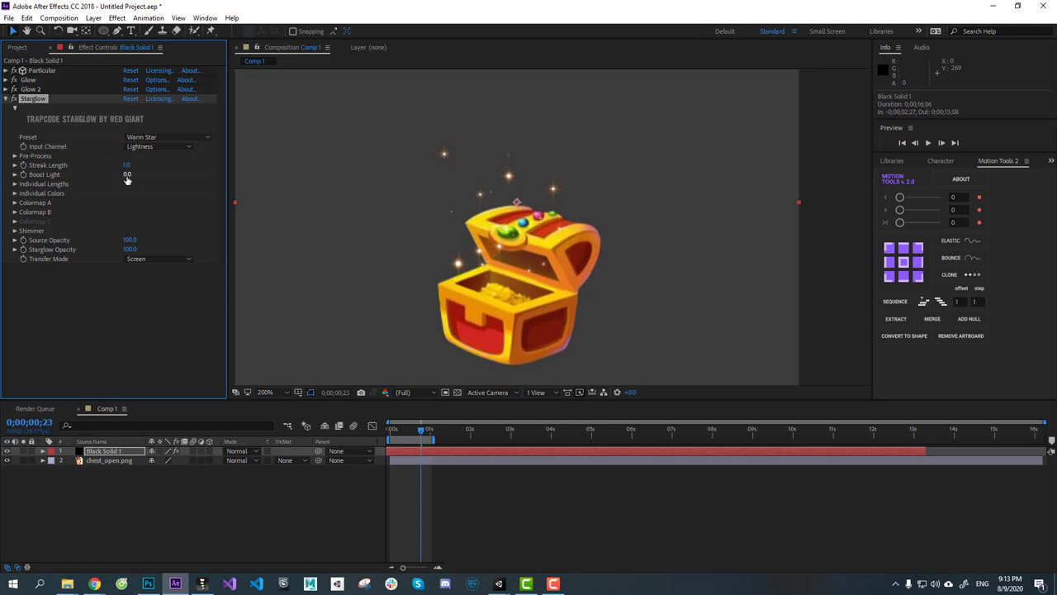
pyautogui.click(30, 89)
pyautogui.moveTo(128, 166); pyautogui.dragTo(95, 166)
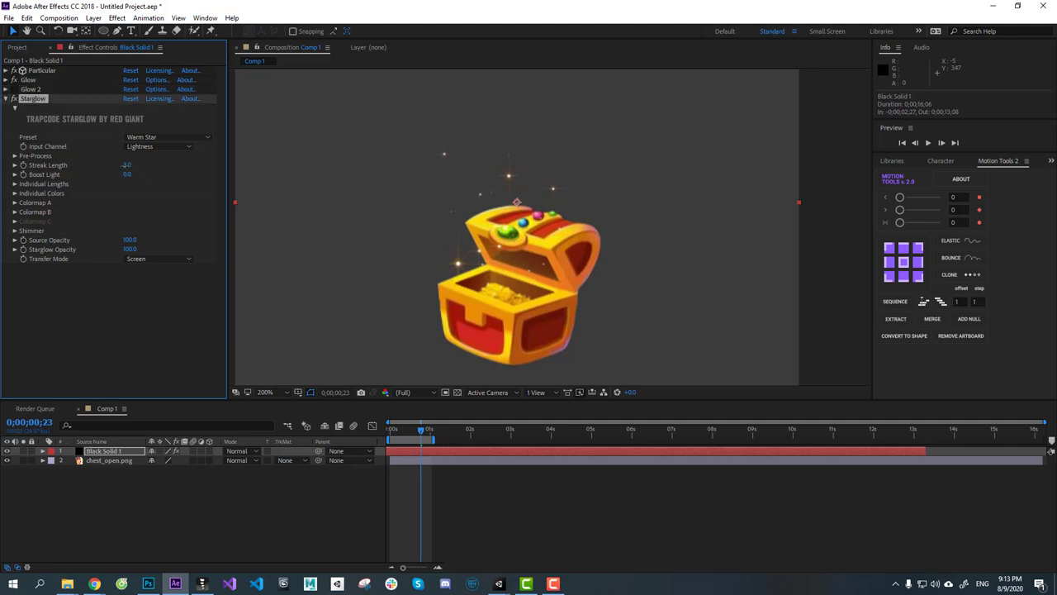
# Step: Set Particular's particle Size to 1 and change the particle Color to yellow
pyautogui.click(6, 70)
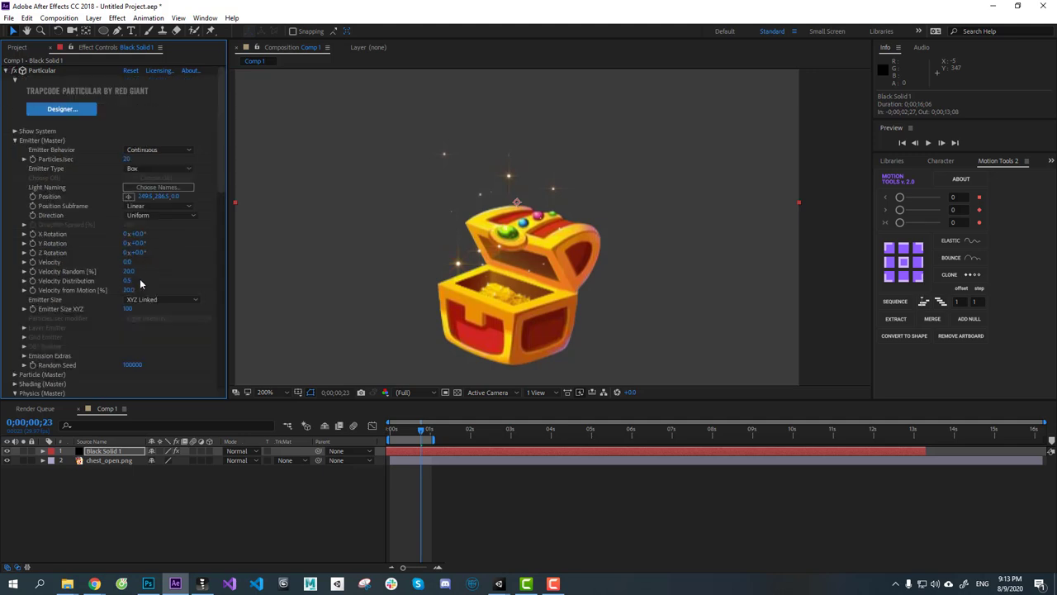
pyautogui.scroll(-10, 140, 279)
pyautogui.scroll(4, 168, 324)
pyautogui.click(14, 176)
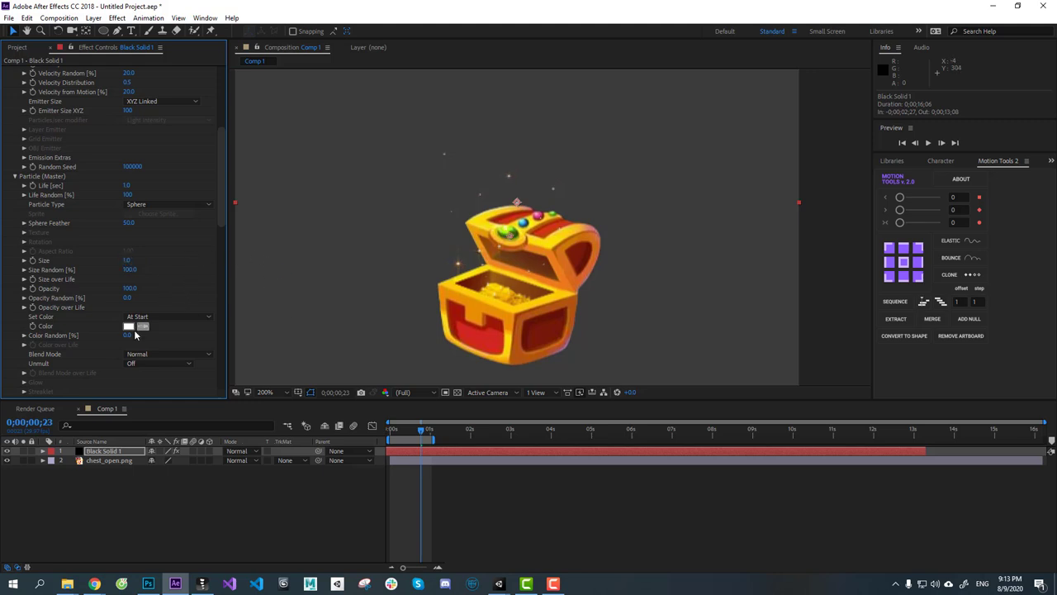
pyautogui.click(129, 326)
pyautogui.click(536, 318)
pyautogui.click(486, 202)
pyautogui.click(625, 199)
pyautogui.click(479, 484)
# Step: Preview the yellow sparkles from the first frame and slide Black Solid 1 further back in time
pyautogui.moveTo(421, 430); pyautogui.dragTo(378, 430)
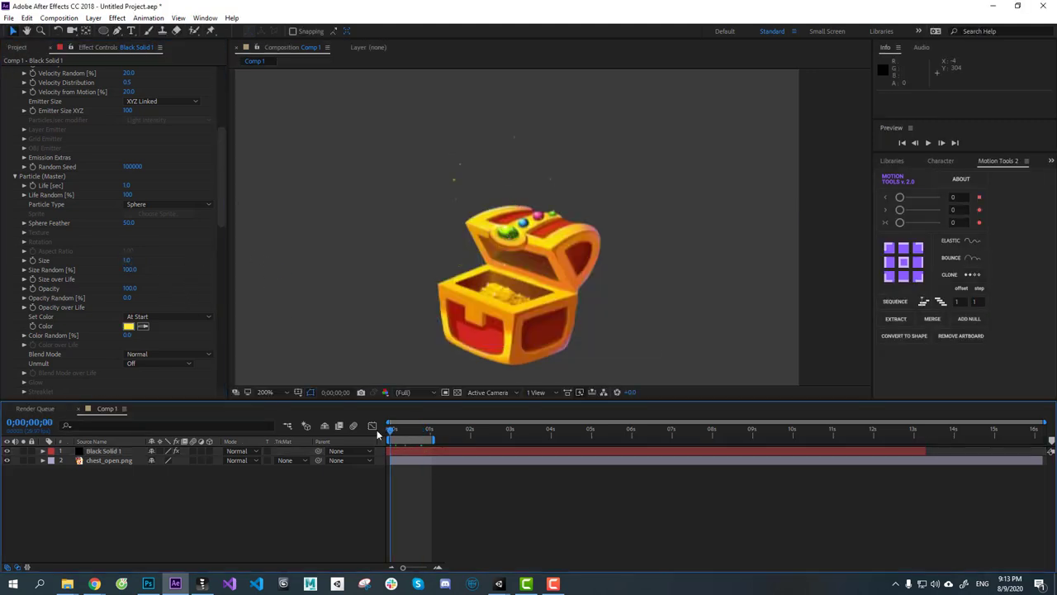
pyautogui.press('space')
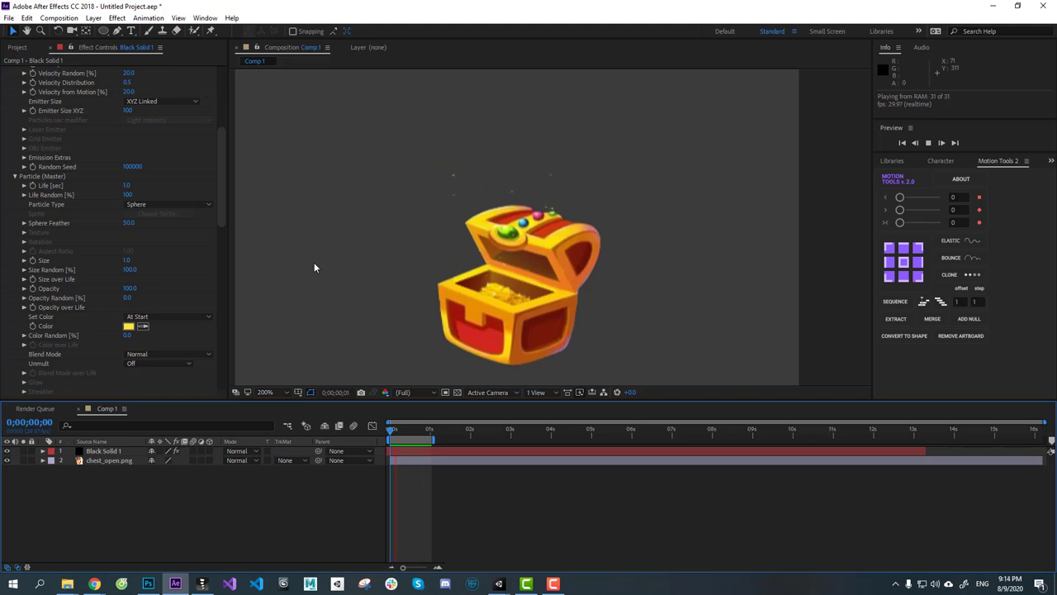
pyautogui.press('space')
pyautogui.moveTo(487, 451)
pyautogui.mouseDown()
pyautogui.moveTo(465, 455)
pyautogui.moveTo(474, 454)
pyautogui.mouseUp()
pyautogui.press('space')
pyautogui.press('space')
pyautogui.press('space')
pyautogui.press('space')
pyautogui.press('space')
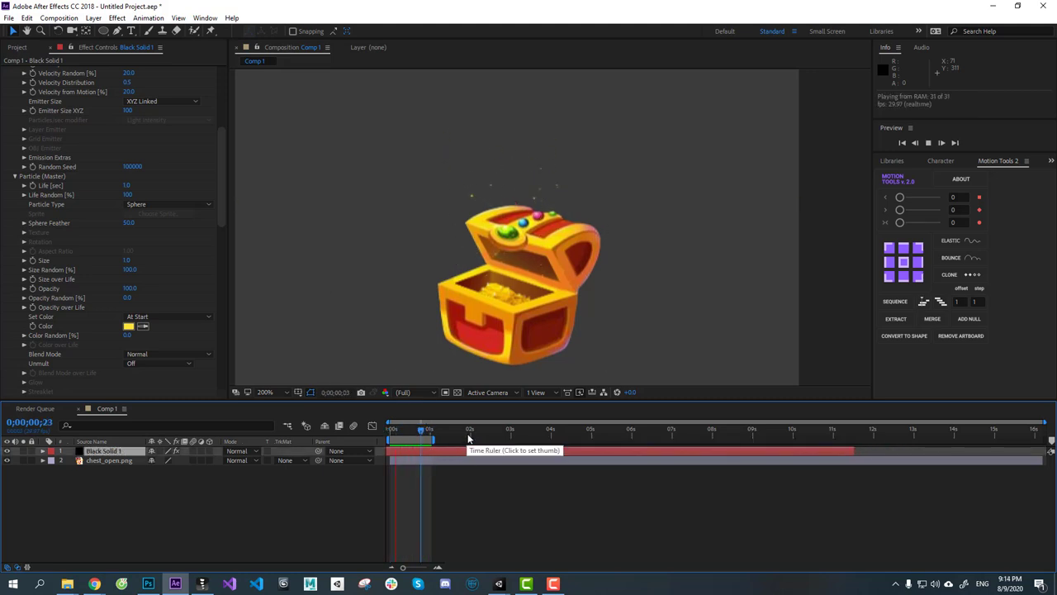
# Step: Extend the work area to about 2 seconds and play the preview
pyautogui.click(468, 438)
pyautogui.click(440, 485)
pyautogui.press('space')
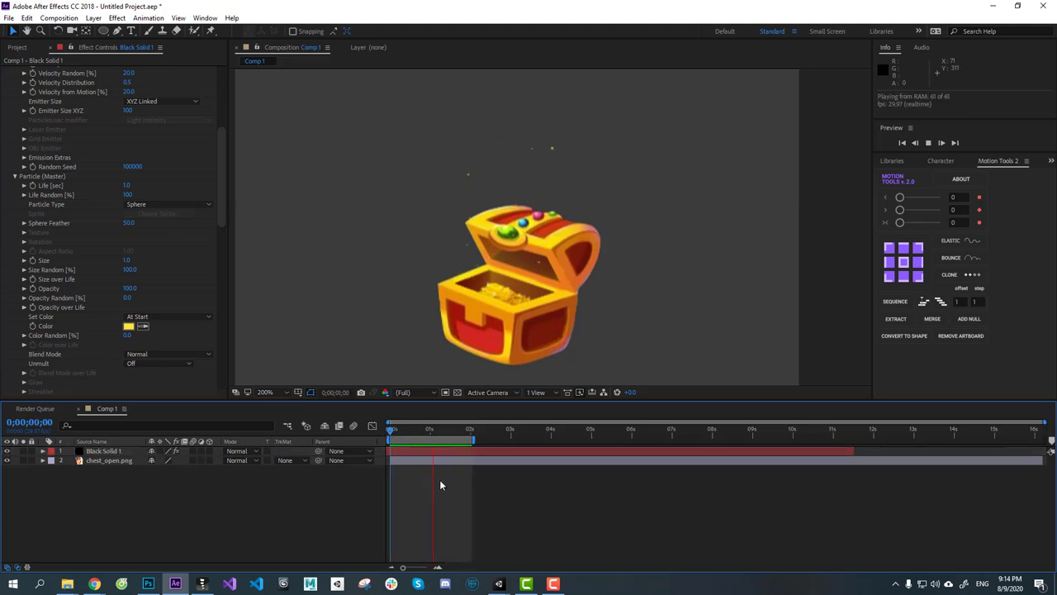
# Step: Turn Glow 2 back on for Black Solid 1 and check the brighter sparkles in the preview
pyautogui.click(104, 451)
pyautogui.scroll(5, 101, 159)
pyautogui.click(5, 70)
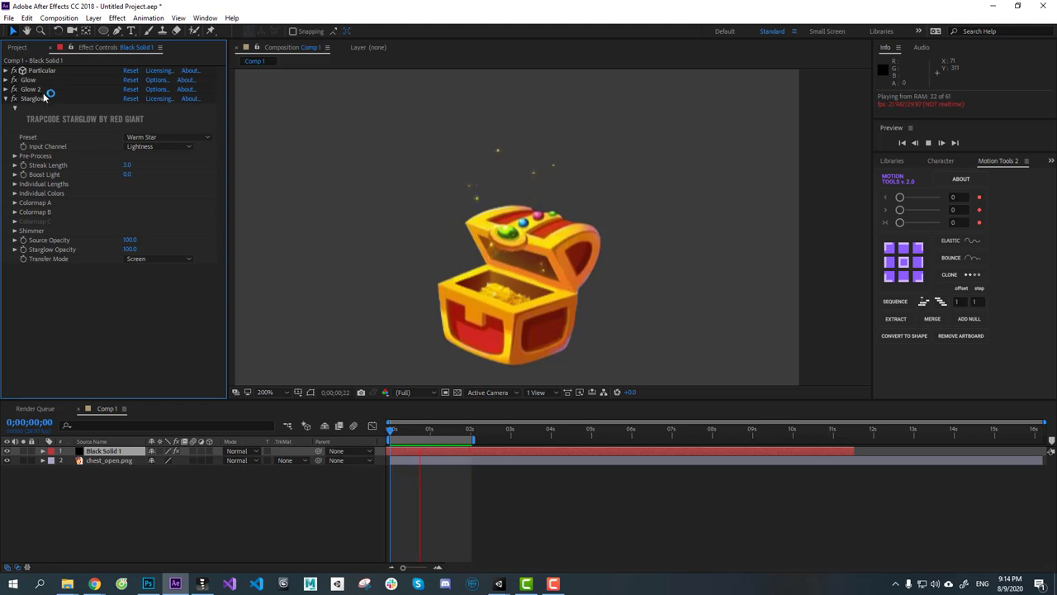
pyautogui.click(447, 508)
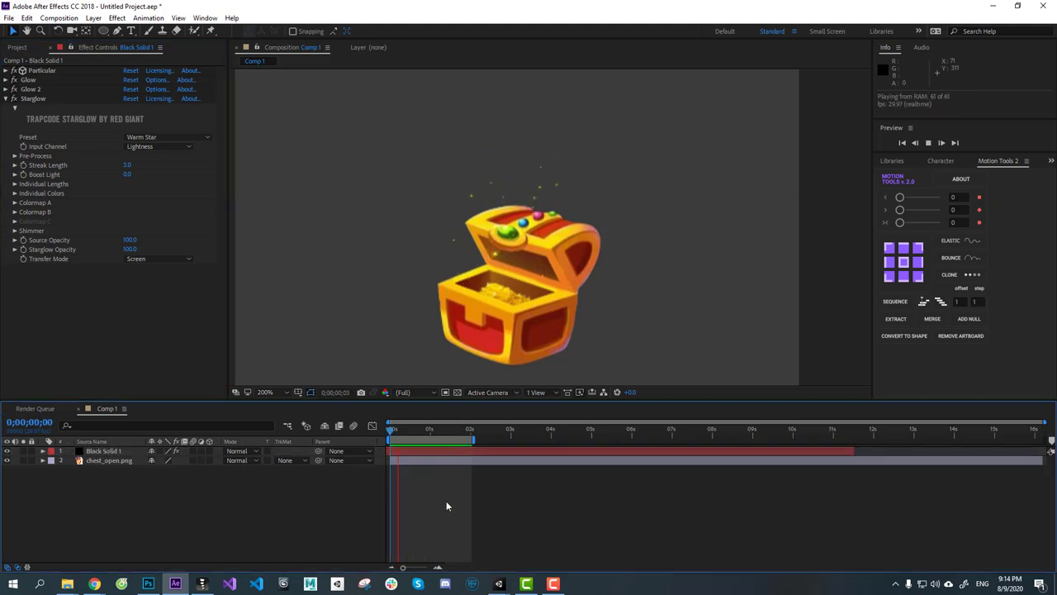
# Step: Return to the first frame, hide Black Solid 1 and create a 512 x 512 px black solid directly above chest_open.png
pyautogui.moveTo(418, 431); pyautogui.dragTo(26, 459)
pyautogui.click(7, 451)
pyautogui.click(110, 459)
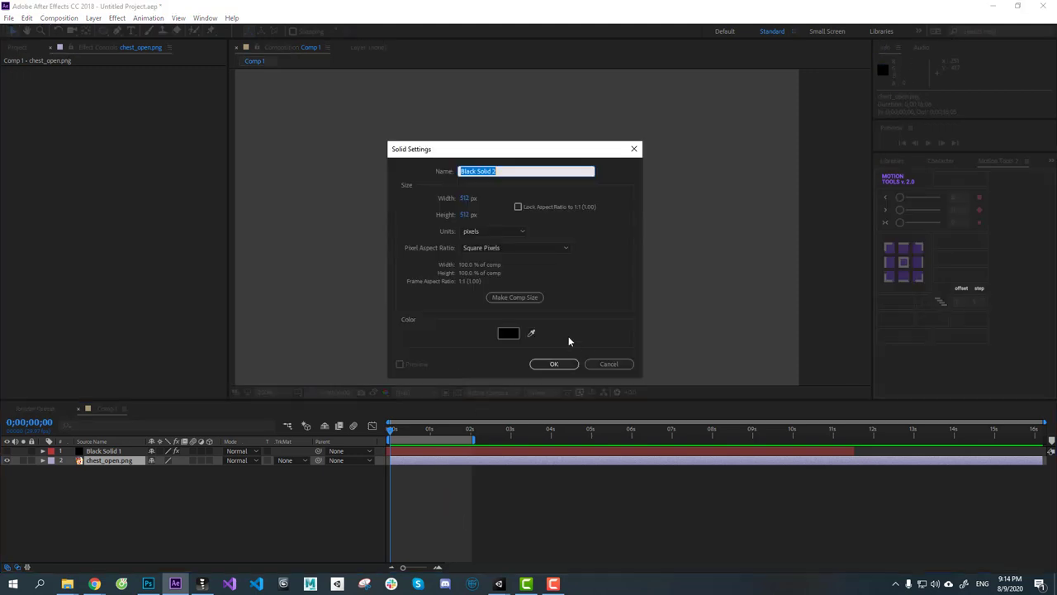
pyautogui.click(553, 364)
# Step: Apply the Roughen Edges effect to Black Solid 2
pyautogui.hotkey('ctrl', 'space')
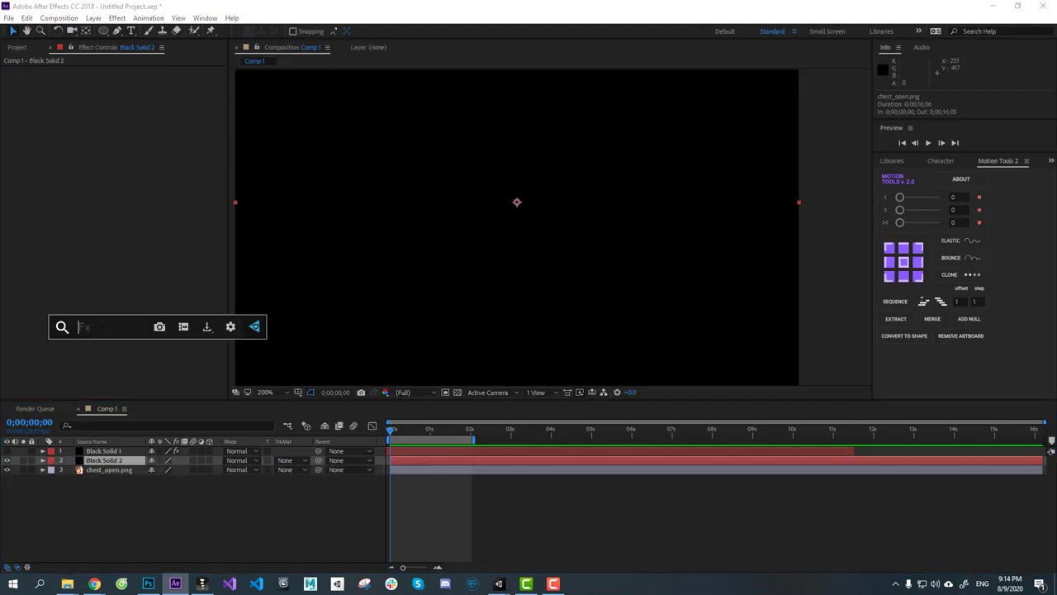
pyautogui.write('roug')
pyautogui.press('Return')
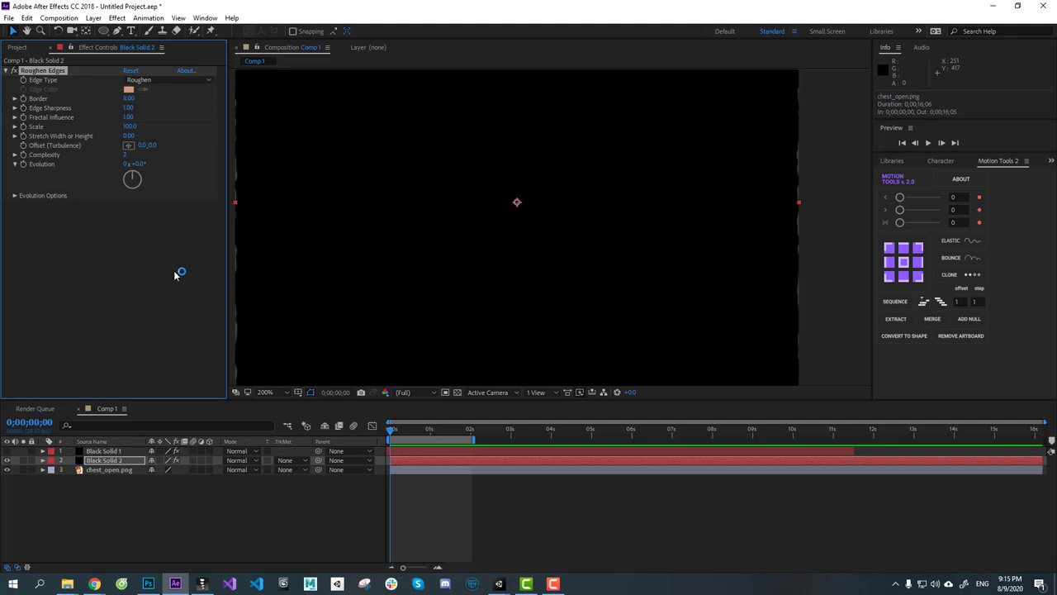
# Step: Change the color of Black Solid 2 to white in its solid settings
pyautogui.click(106, 463)
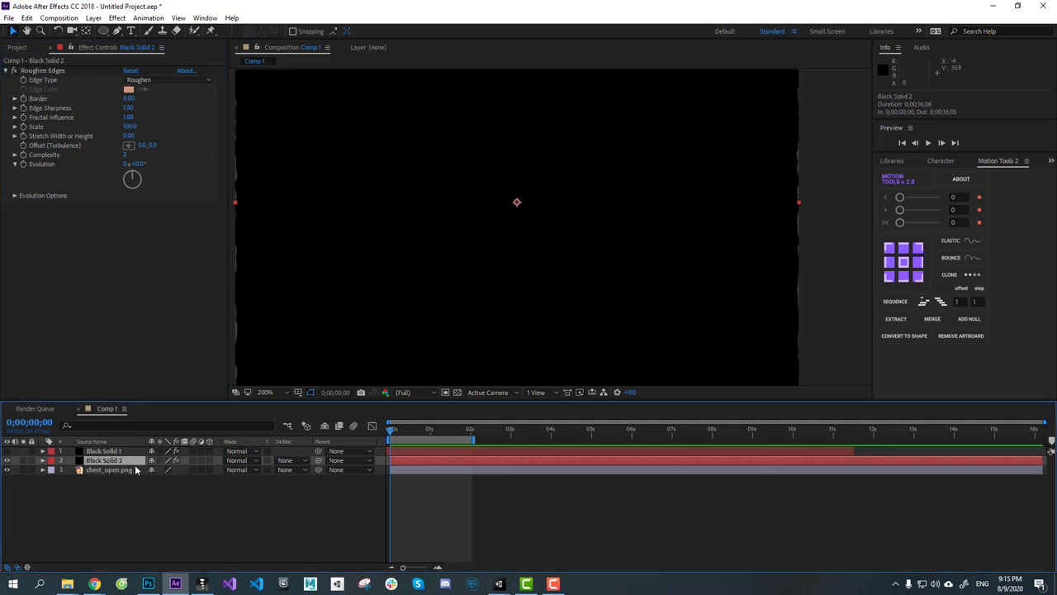
pyautogui.hotkey('ctrl', 'shift', 'y')
pyautogui.click(525, 346)
pyautogui.click(386, 199)
pyautogui.click(624, 200)
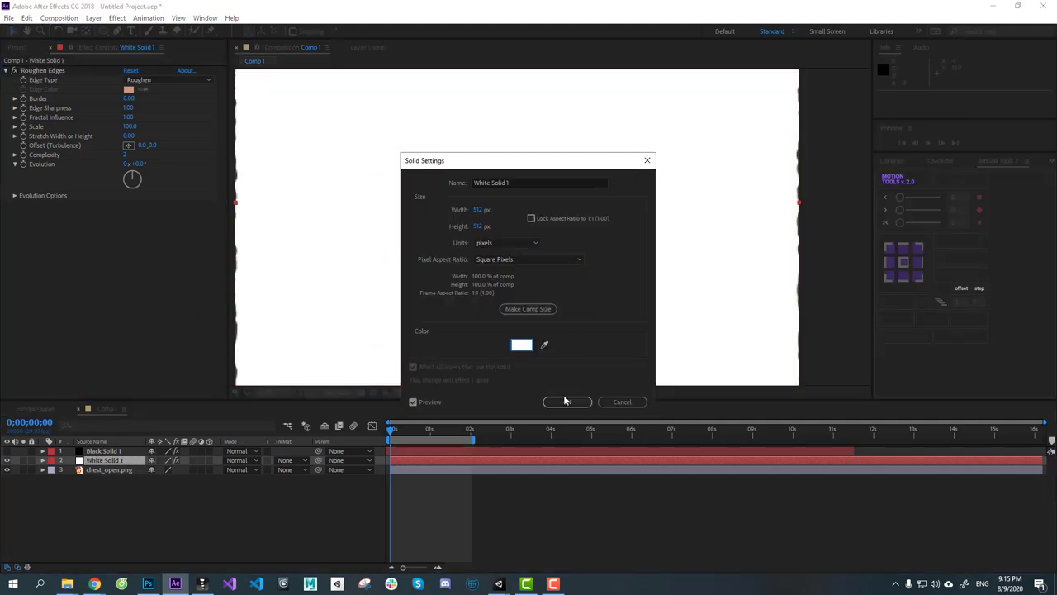
pyautogui.click(566, 402)
# Step: Turn off Roughen Edges on White Solid 1 and hide the layer to reveal the chest
pyautogui.scroll(-1, 503, 298)
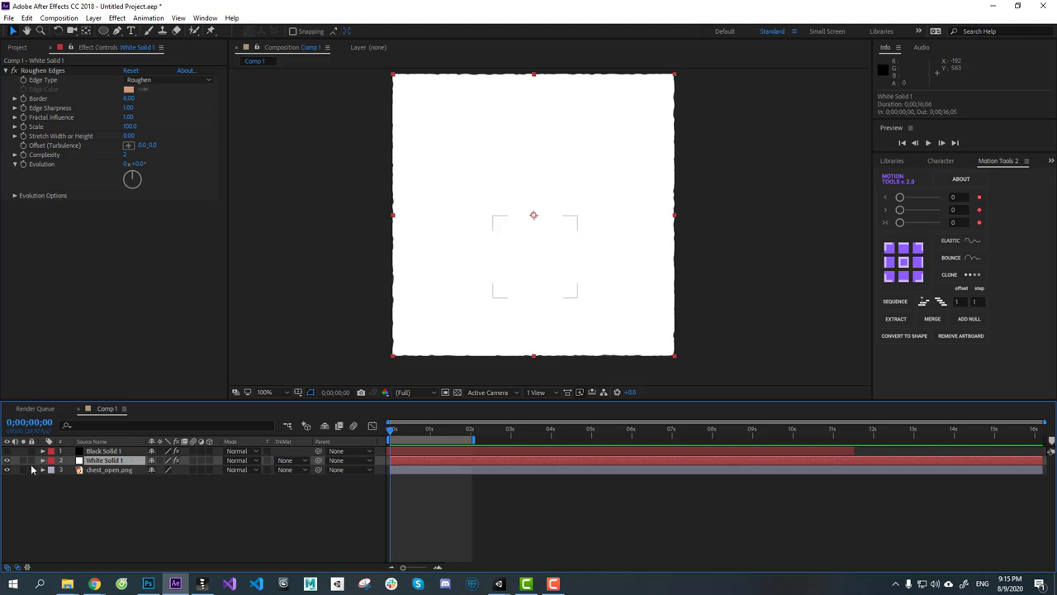
pyautogui.click(14, 71)
pyautogui.click(6, 460)
# Step: Draw a closed Pen tool mask on White Solid 1 around the gold pile inside the chest
pyautogui.click(117, 31)
pyautogui.scroll(2, 495, 297)
pyautogui.moveTo(436, 346); pyautogui.dragTo(441, 310)
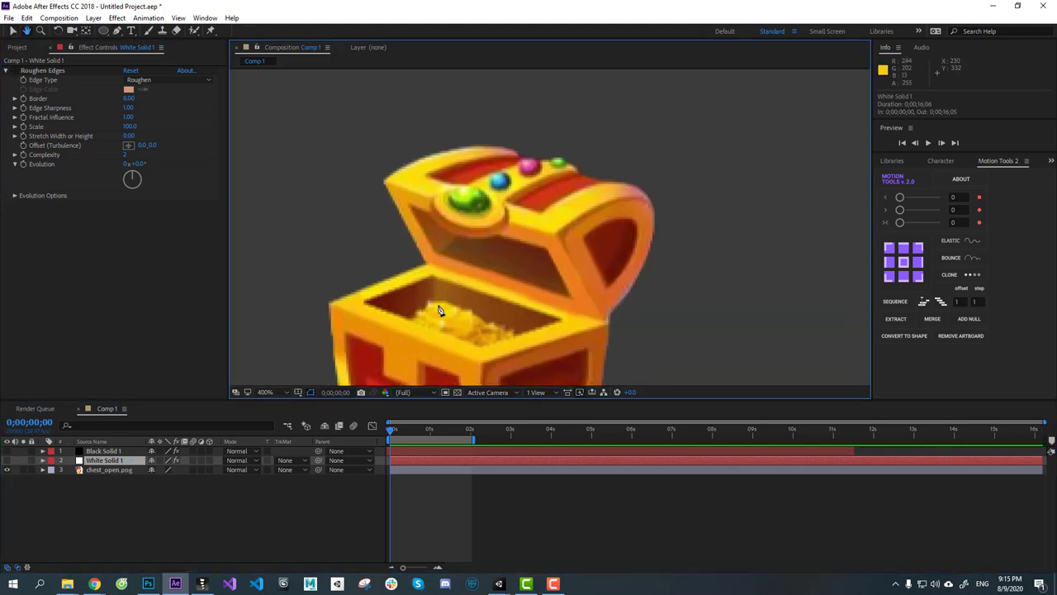
pyautogui.press('g')
pyautogui.click(407, 312)
pyautogui.click(428, 299)
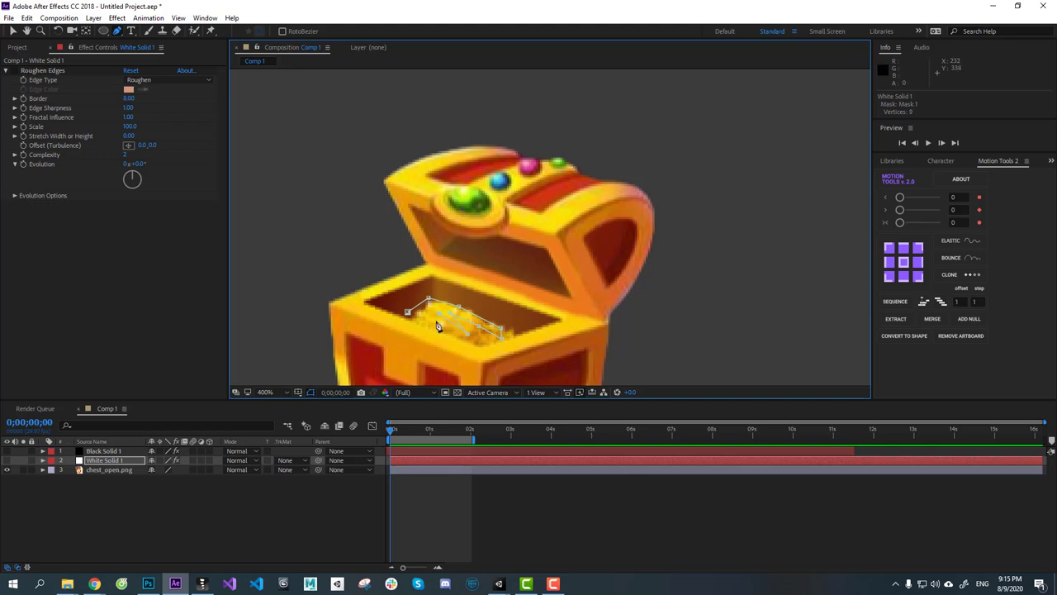
pyautogui.click(407, 311)
# Step: Show White Solid 1, reshape its mask to cover the gold pile, and set mask feather to 27 pixels and expansion to 5 pixels
pyautogui.click(7, 459)
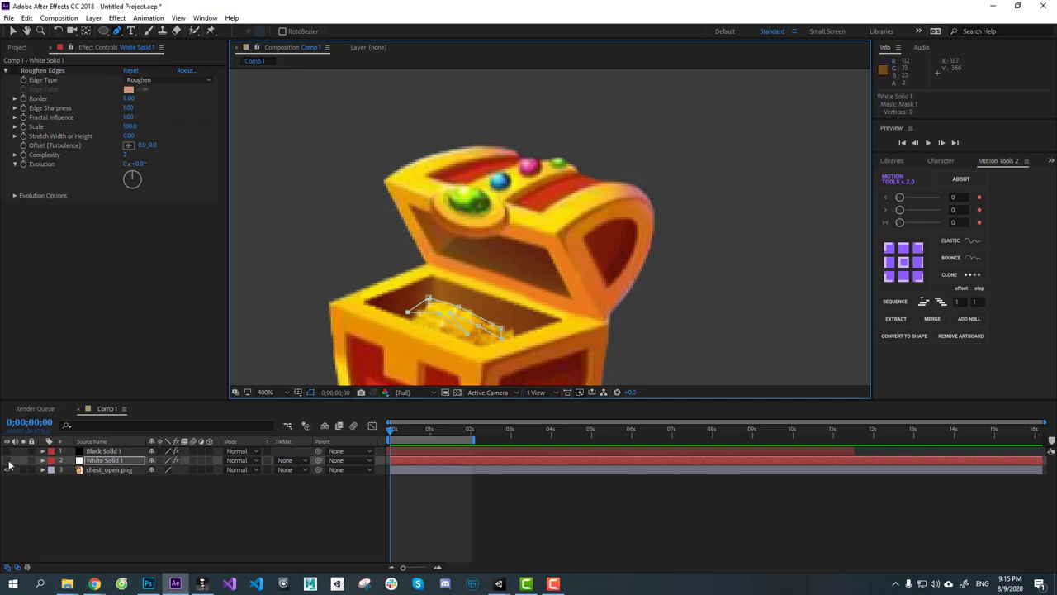
pyautogui.click(108, 460)
pyautogui.press('m')
pyautogui.press('m')
pyautogui.moveTo(166, 493); pyautogui.dragTo(167, 513)
pyautogui.moveTo(469, 335); pyautogui.dragTo(531, 331)
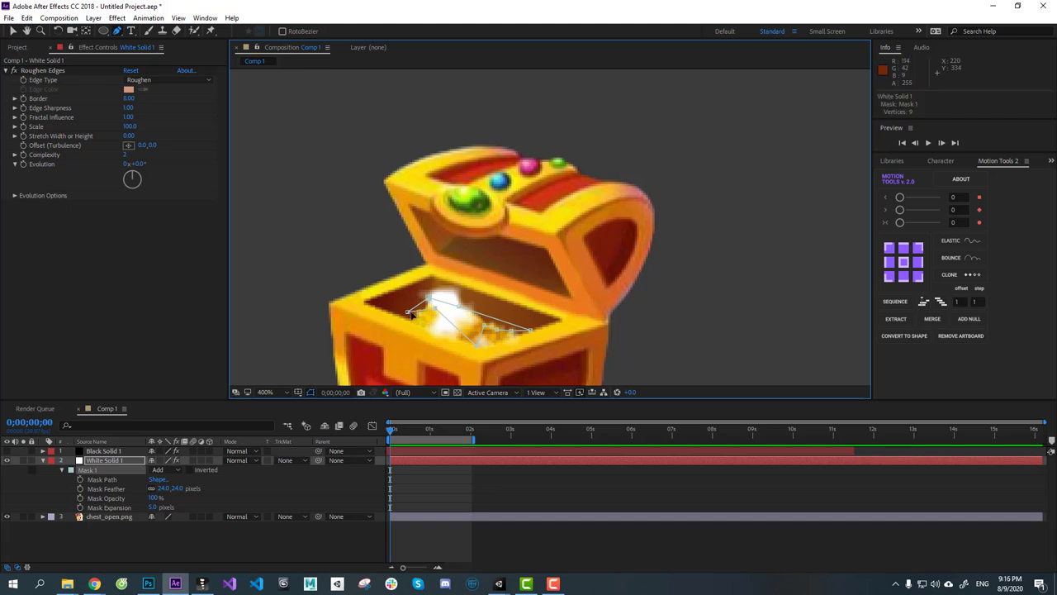
pyautogui.moveTo(167, 488); pyautogui.dragTo(176, 489)
# Step: Enable Cycle Evolution in Roughen Edges, keyframe Evolution from 0 at the start to 1 revolution at two seconds, and preview the animation
pyautogui.click(106, 462)
pyautogui.click(15, 196)
pyautogui.click(125, 205)
pyautogui.click(24, 164)
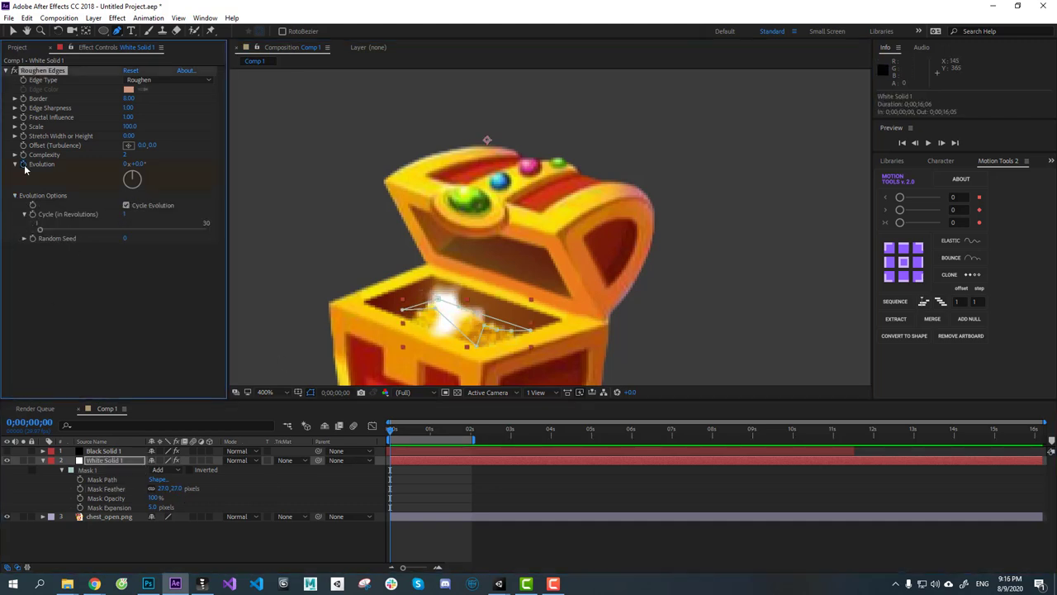
pyautogui.click(470, 432)
pyautogui.click(125, 164)
pyautogui.write('1')
pyautogui.press('Return')
pyautogui.press('space')
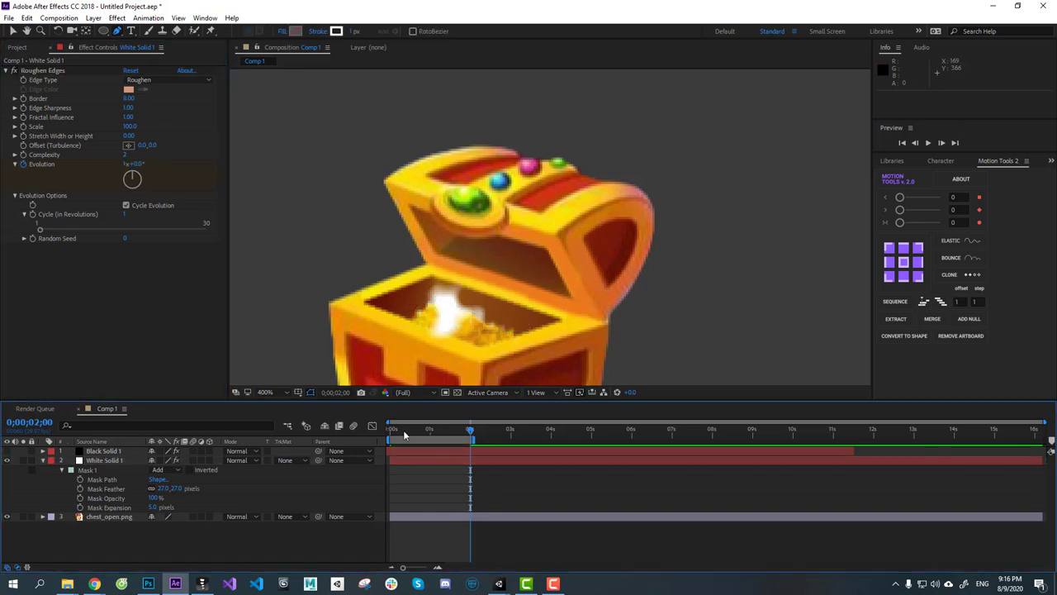
pyautogui.press('space')
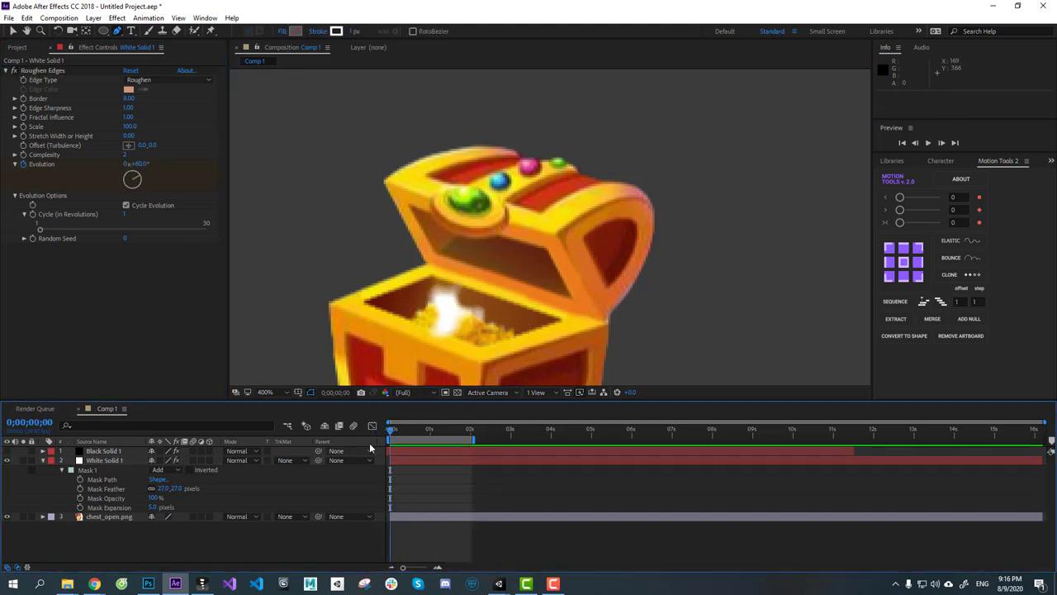
# Step: Apply the CC Radial Fast Blur effect to White Solid 1
pyautogui.click(112, 459)
pyautogui.press('v')
pyautogui.scroll(-1, 528, 306)
pyautogui.moveTo(560, 326); pyautogui.dragTo(554, 302)
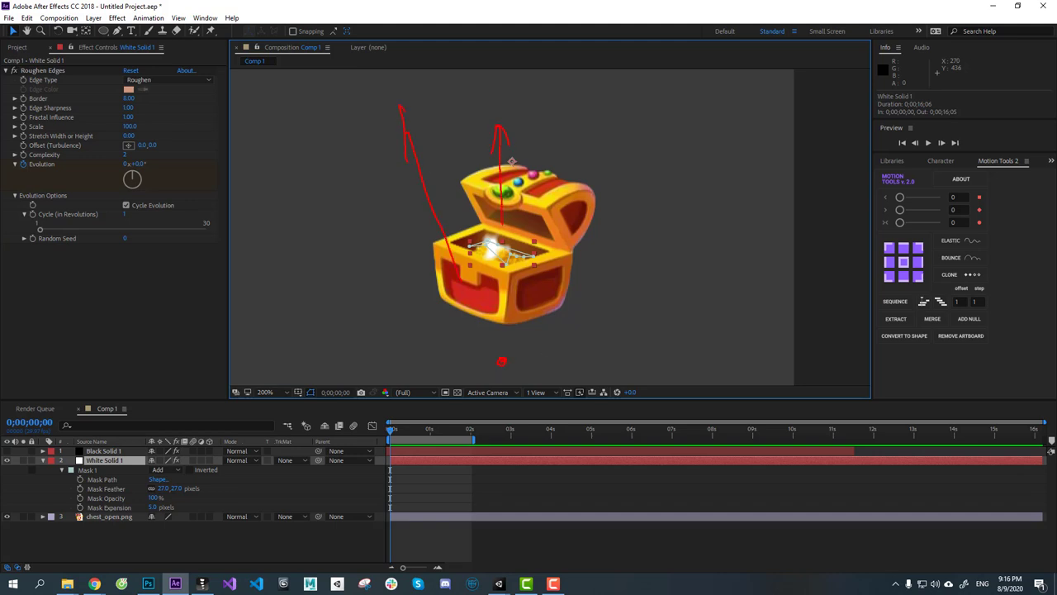
pyautogui.press('Escape')
pyautogui.hotkey('ctrl', 'space')
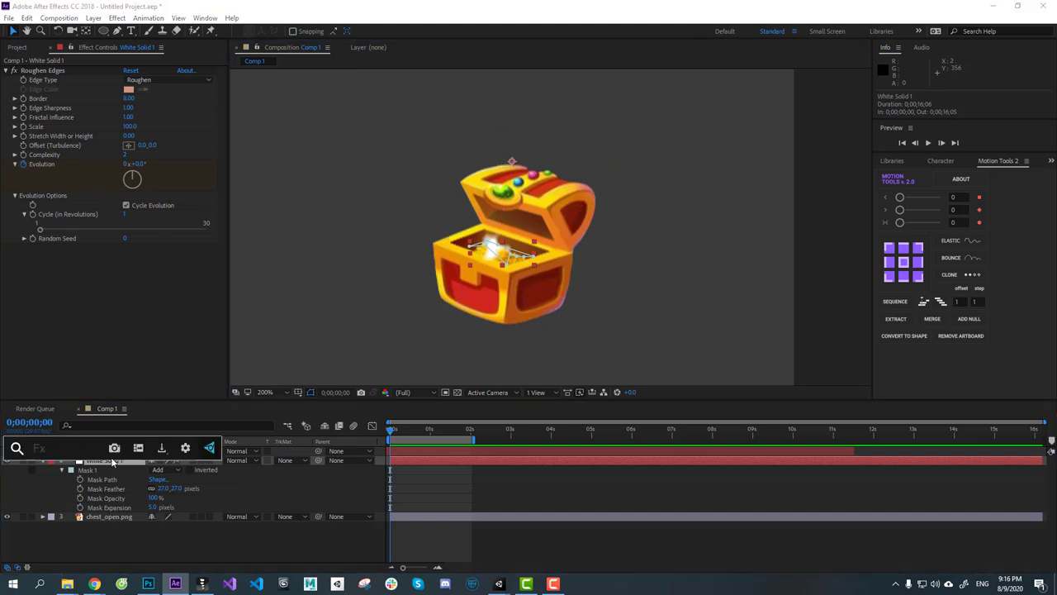
pyautogui.write('blu')
pyautogui.press('Down')
pyautogui.press('Down')
pyautogui.press('Down')
pyautogui.press('Down')
pyautogui.press('Down')
pyautogui.press('Return')
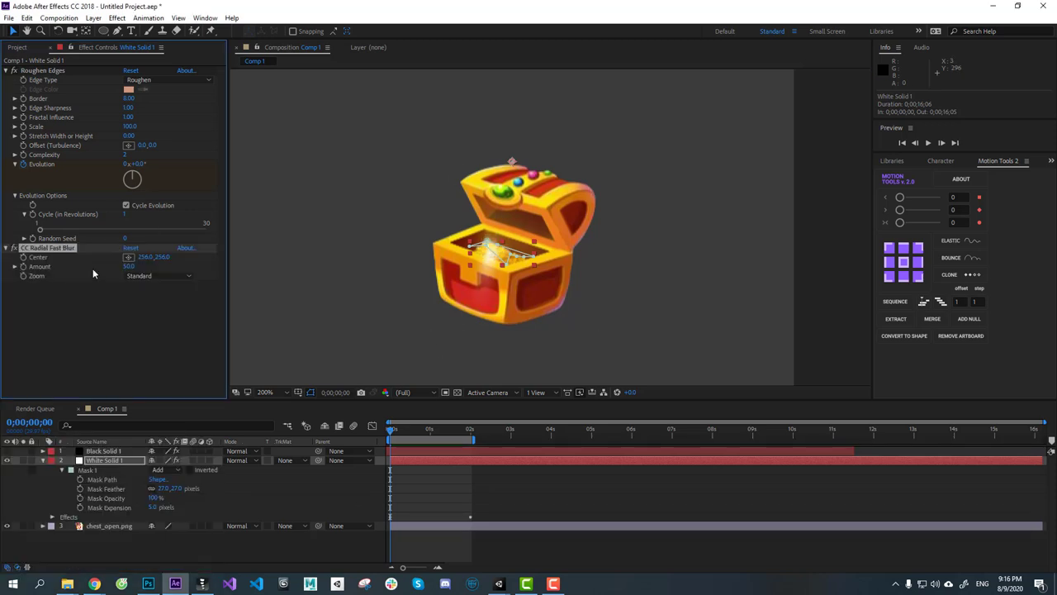
# Step: Place the CC Radial Fast Blur center below the chest at about 243.5, 459 and set its amount to 78
pyautogui.click(128, 257)
pyautogui.click(498, 384)
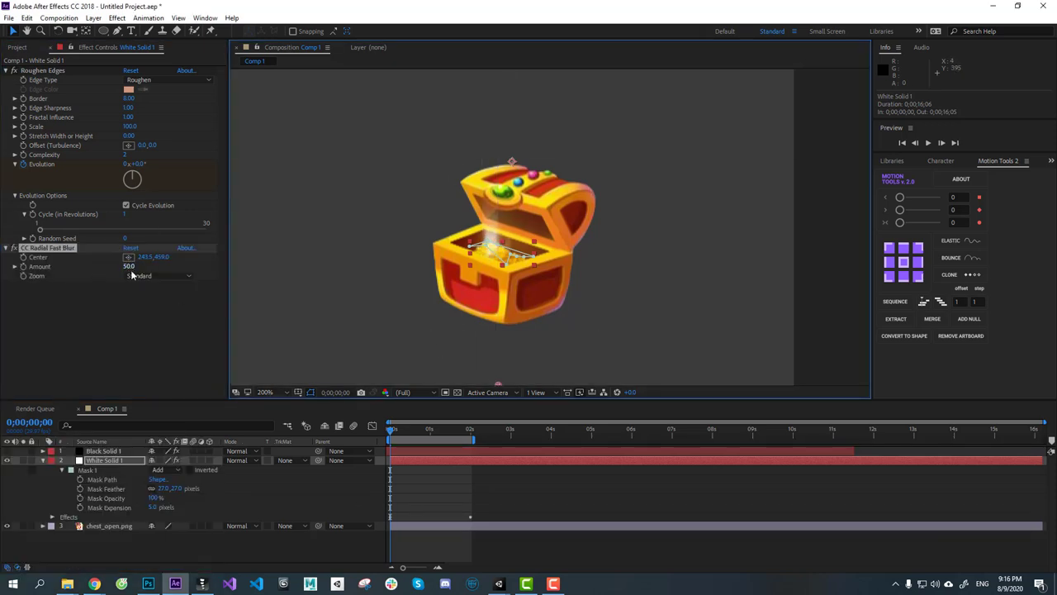
pyautogui.moveTo(132, 275); pyautogui.dragTo(144, 275)
pyautogui.press('space')
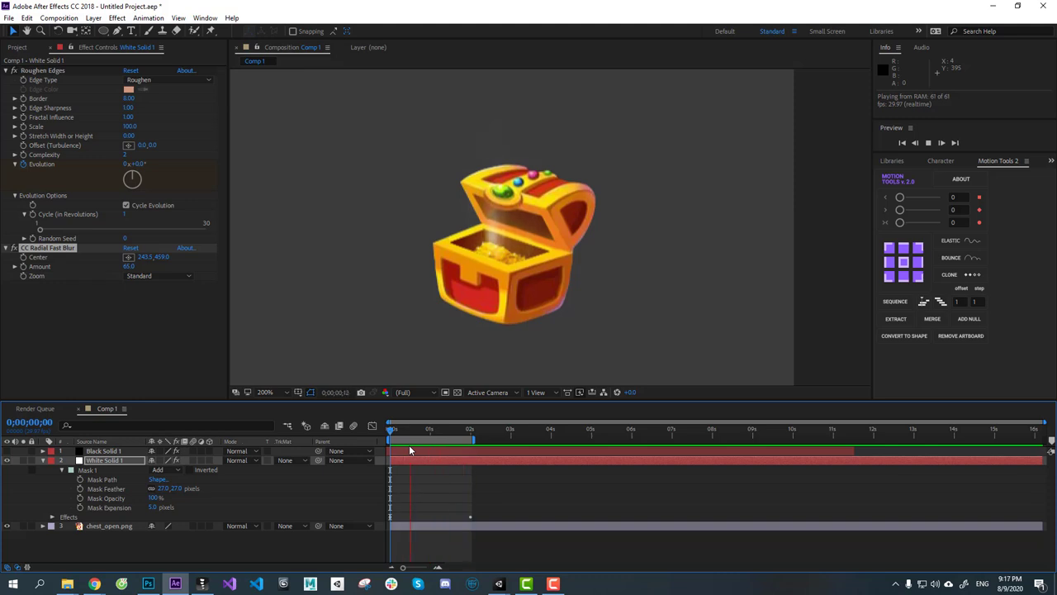
pyautogui.click(411, 430)
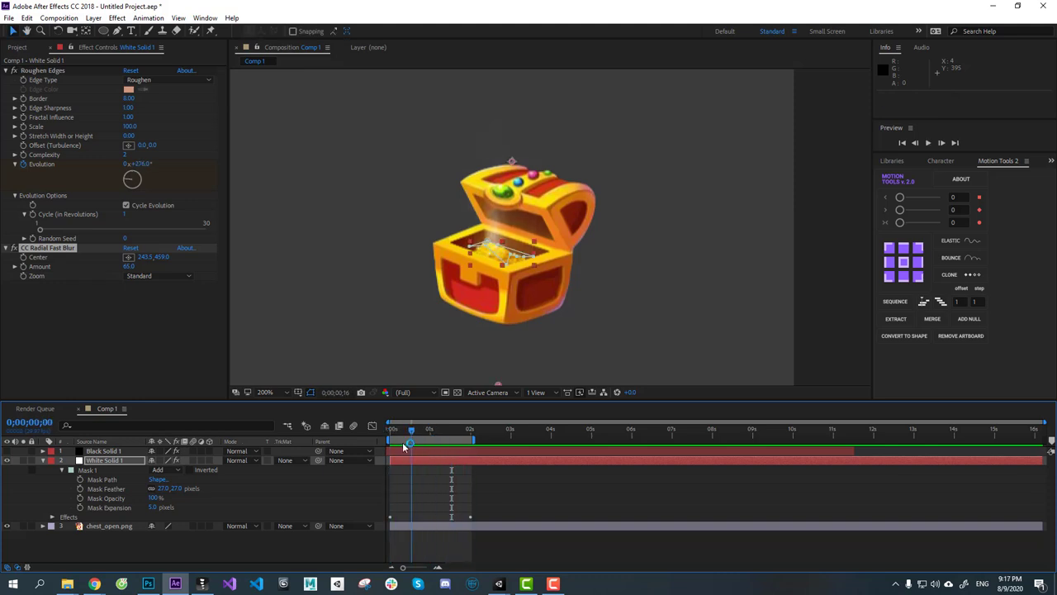
pyautogui.click(403, 459)
pyautogui.moveTo(129, 267); pyautogui.dragTo(140, 267)
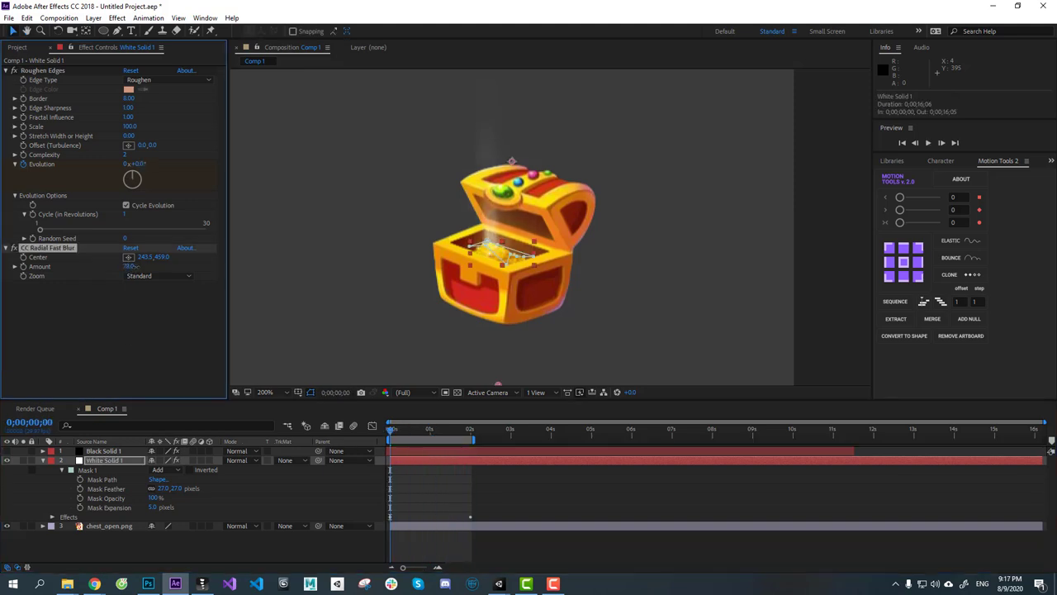
# Step: Duplicate White Solid 1 twice, set the top copy's CC Radial Fast Blur amount to 33, and preview the light rays
pyautogui.click(409, 461)
pyautogui.hotkey('ctrl', 'd')
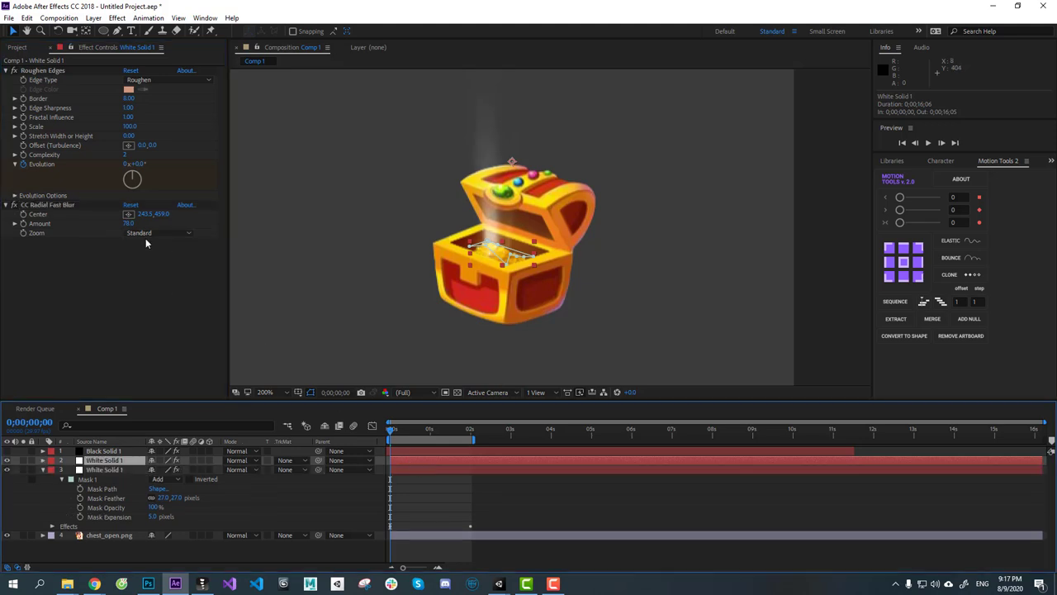
pyautogui.moveTo(130, 225); pyautogui.dragTo(119, 227)
pyautogui.click(408, 460)
pyautogui.hotkey('ctrl', 'd')
pyautogui.click(426, 495)
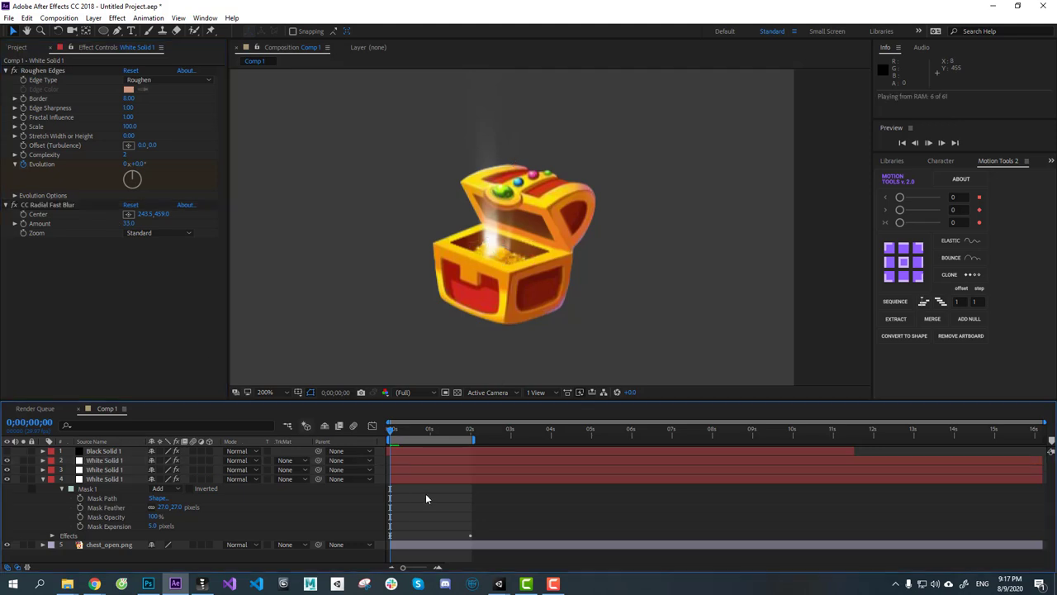
pyautogui.press('space')
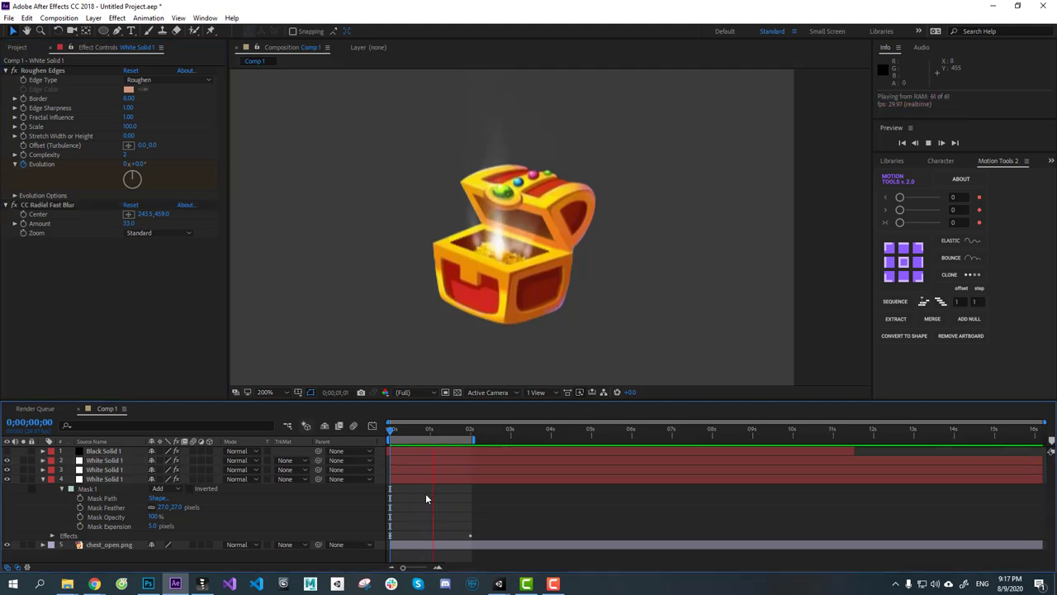
pyautogui.press('space')
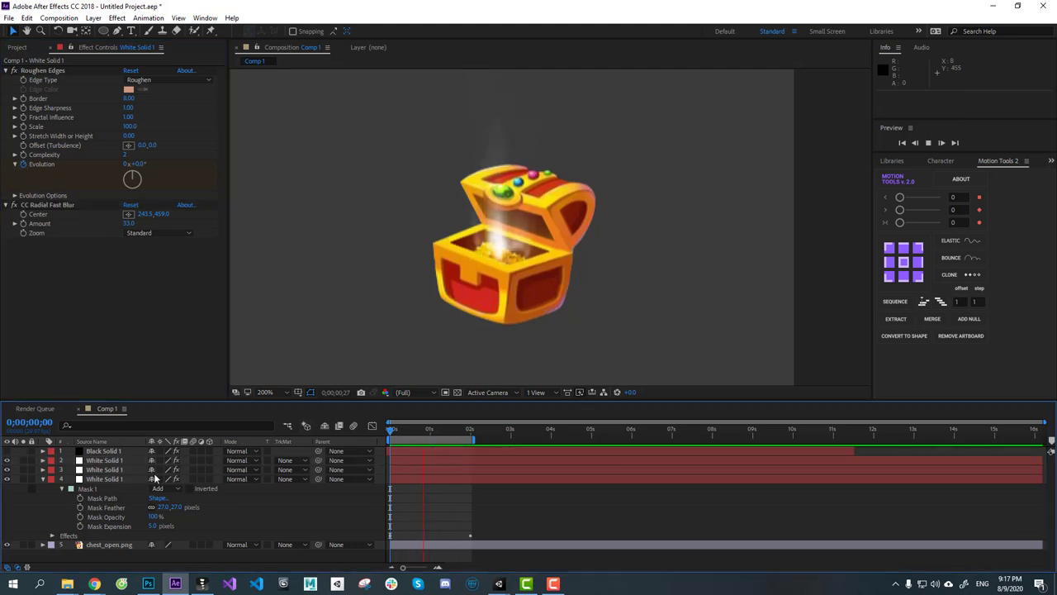
# Step: Pre-compose the three White Solid 1 layers into a composition named light
pyautogui.click(43, 479)
pyautogui.click(108, 461)
pyautogui.keyDown('shift'); pyautogui.click(105, 479); pyautogui.keyUp('shift')
pyautogui.rightClick(108, 479)
pyautogui.click(148, 378)
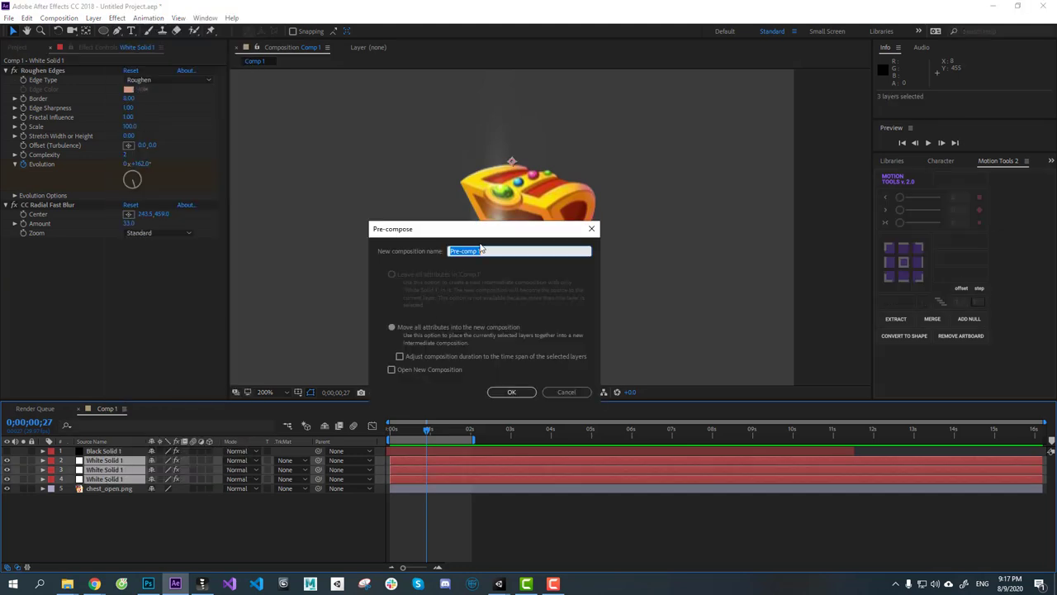
pyautogui.press('Return')
# Step: Apply the Fill effect to the light layer with the orange color FF9C00
pyautogui.hotkey('ctrl', 'space')
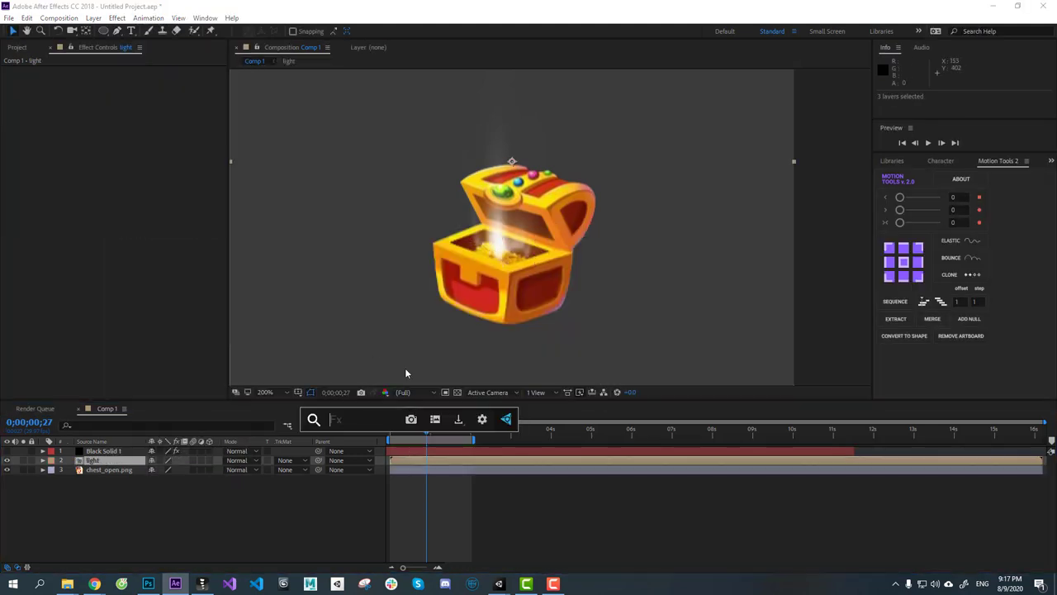
pyautogui.write('fill')
pyautogui.press('Return')
pyautogui.click(129, 98)
pyautogui.click(540, 329)
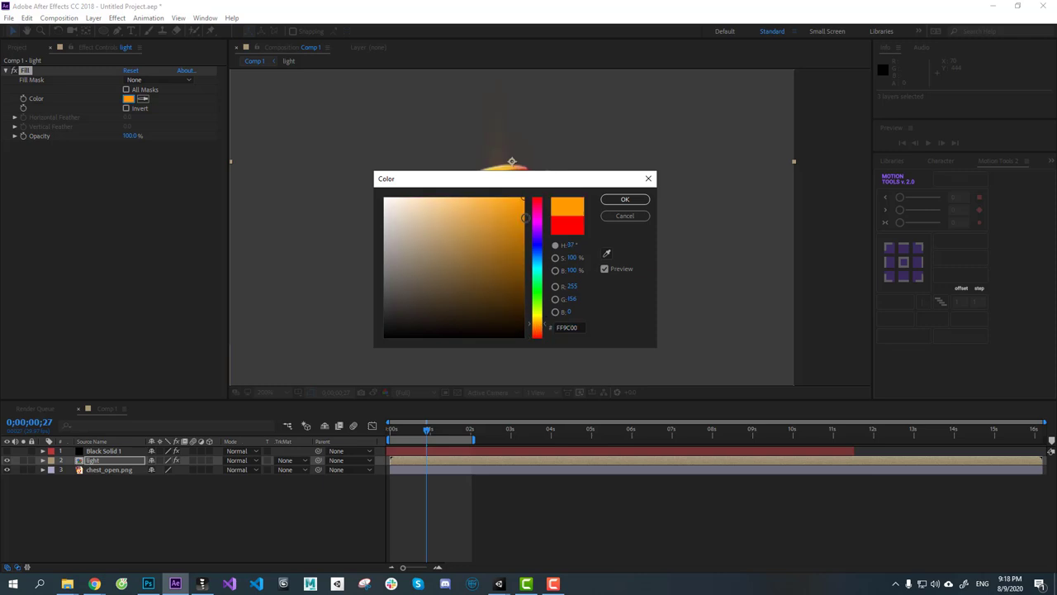
pyautogui.press('Return')
# Step: Set the light layer's blending mode to Add, show Black Solid 1, and preview the combined light and sparkles
pyautogui.click(237, 460)
pyautogui.click(275, 206)
pyautogui.press('space')
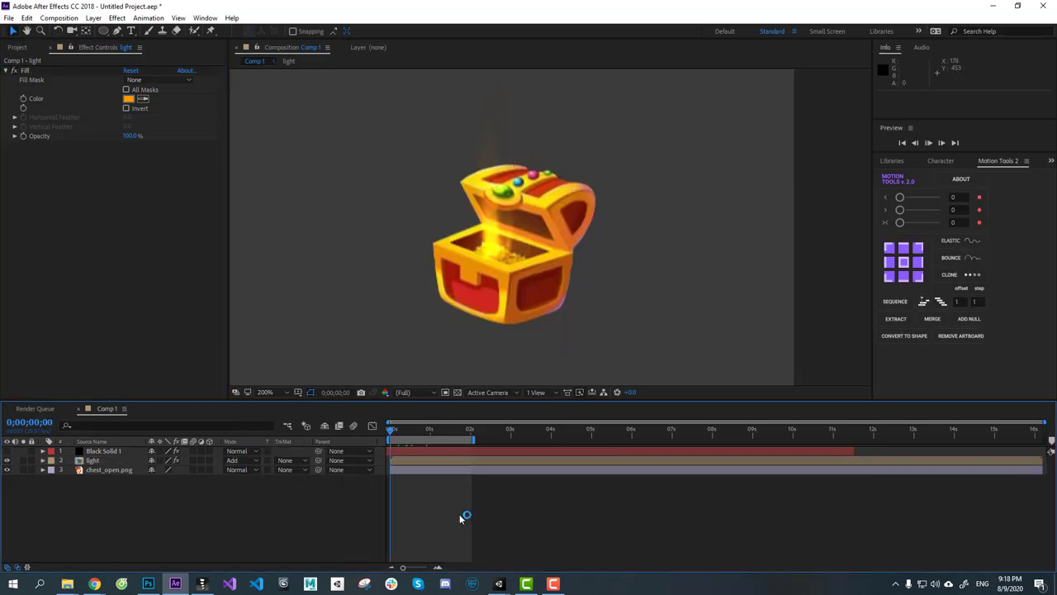
pyautogui.press('space')
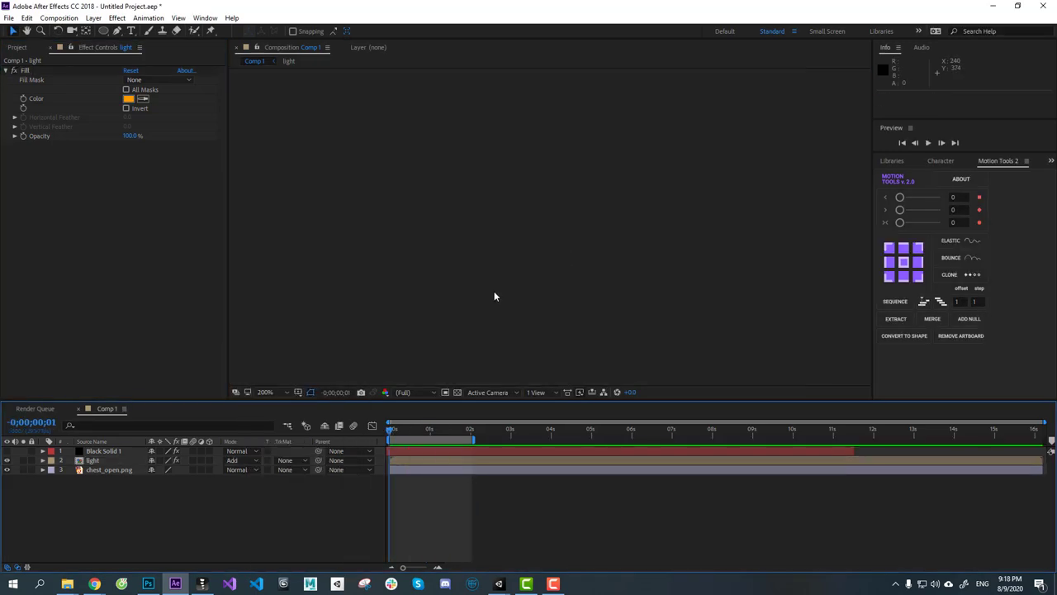
pyautogui.press('space')
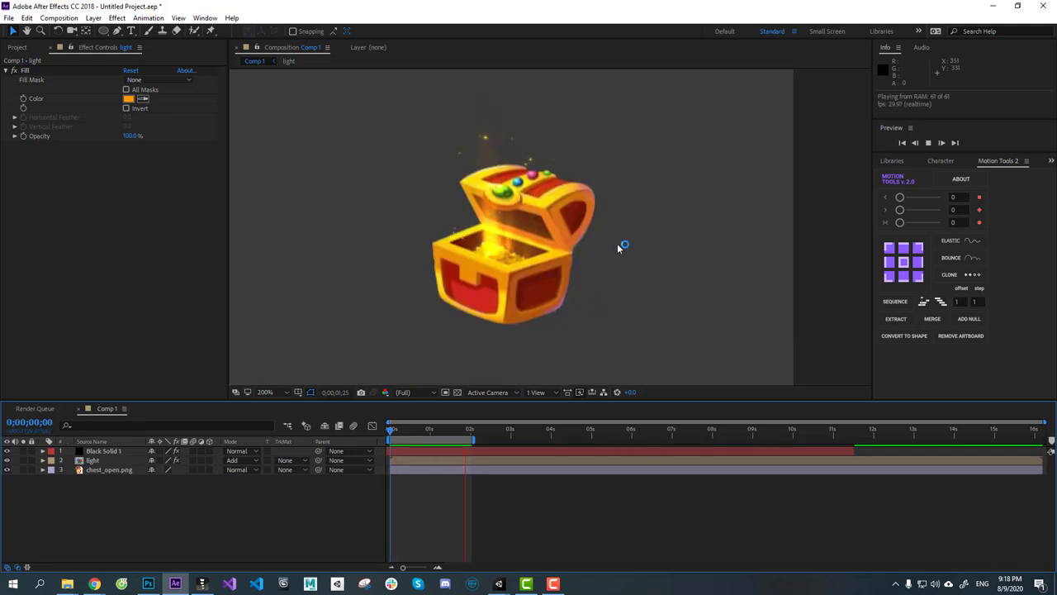
# Step: Move the light layer slightly down and place its anchor point at the base of the light rays
pyautogui.click(417, 458)
pyautogui.moveTo(527, 249); pyautogui.dragTo(531, 278)
pyautogui.press('y')
pyautogui.moveTo(516, 191); pyautogui.dragTo(505, 289)
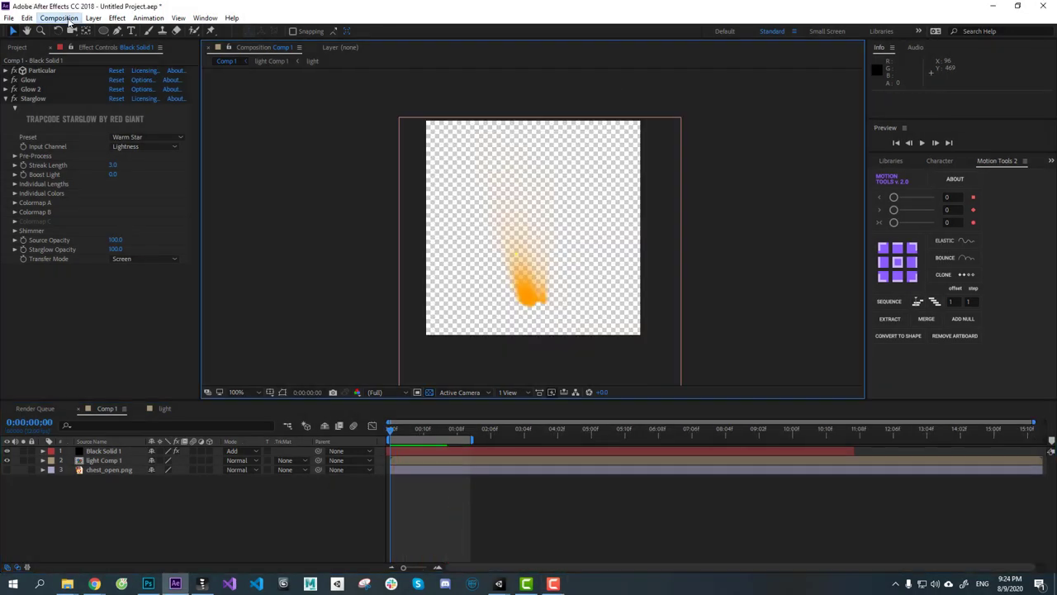
# Step: Queue Comp 1 for rendering as a PNG Sequence with RGB + Alpha channels and open its output destination
pyautogui.click(70, 23)
pyautogui.click(86, 110)
pyautogui.click(89, 482)
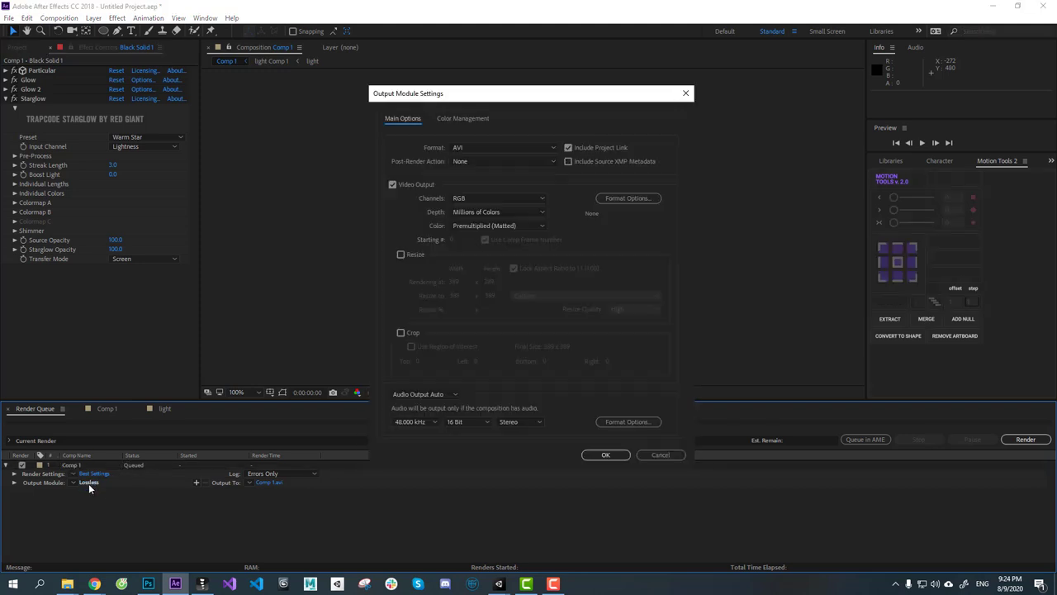
pyautogui.click(476, 148)
pyautogui.click(489, 245)
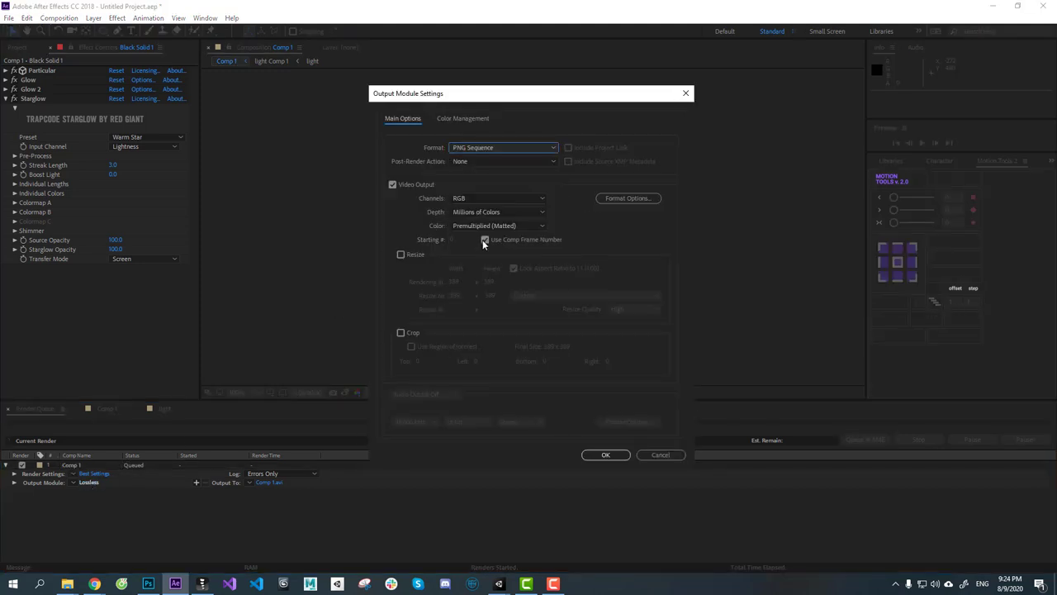
pyautogui.click(474, 198)
pyautogui.click(485, 236)
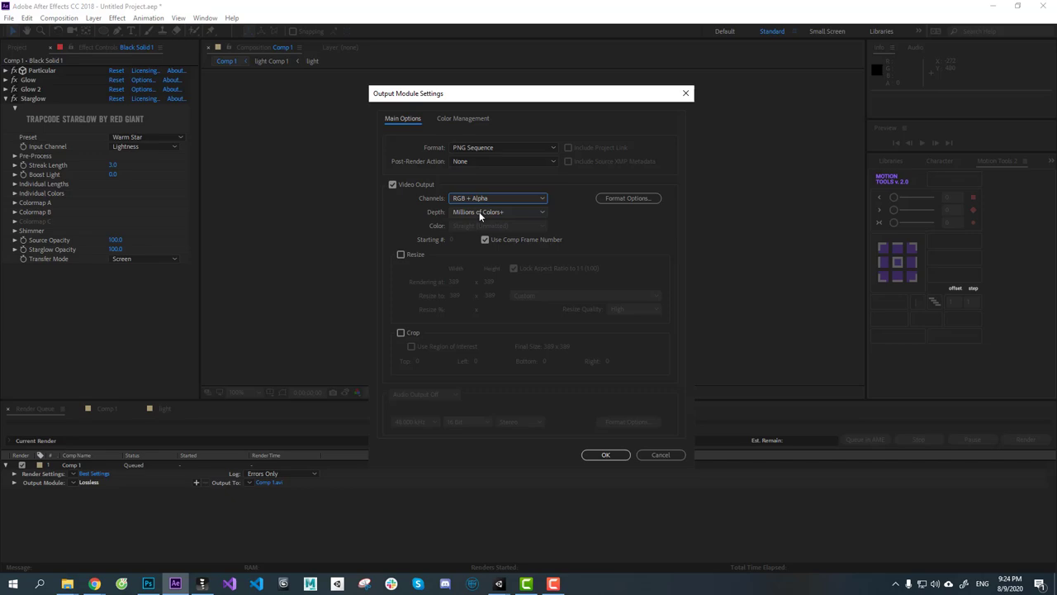
pyautogui.click(607, 455)
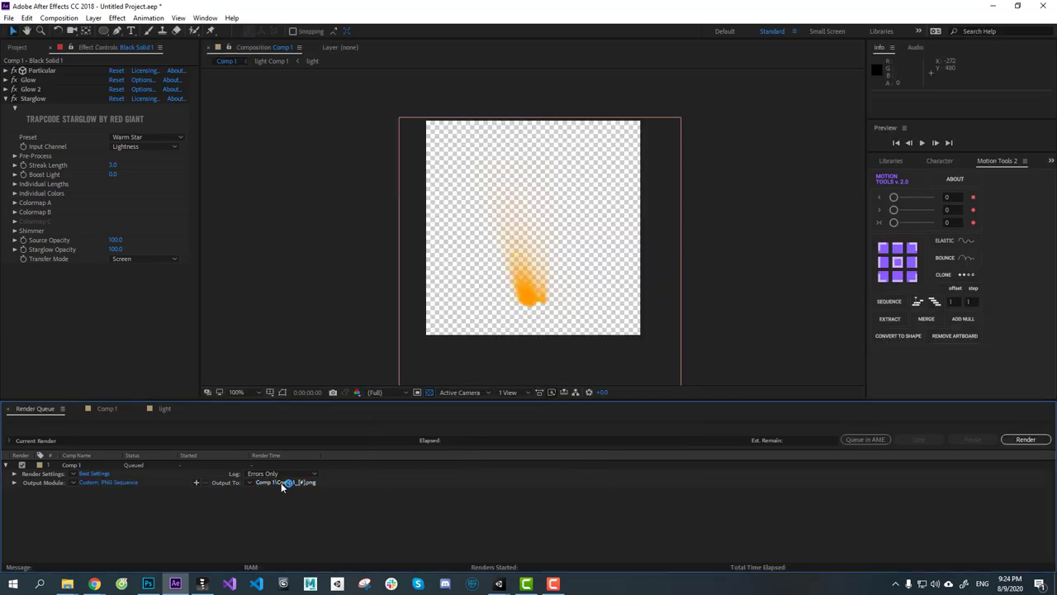
pyautogui.click(281, 483)
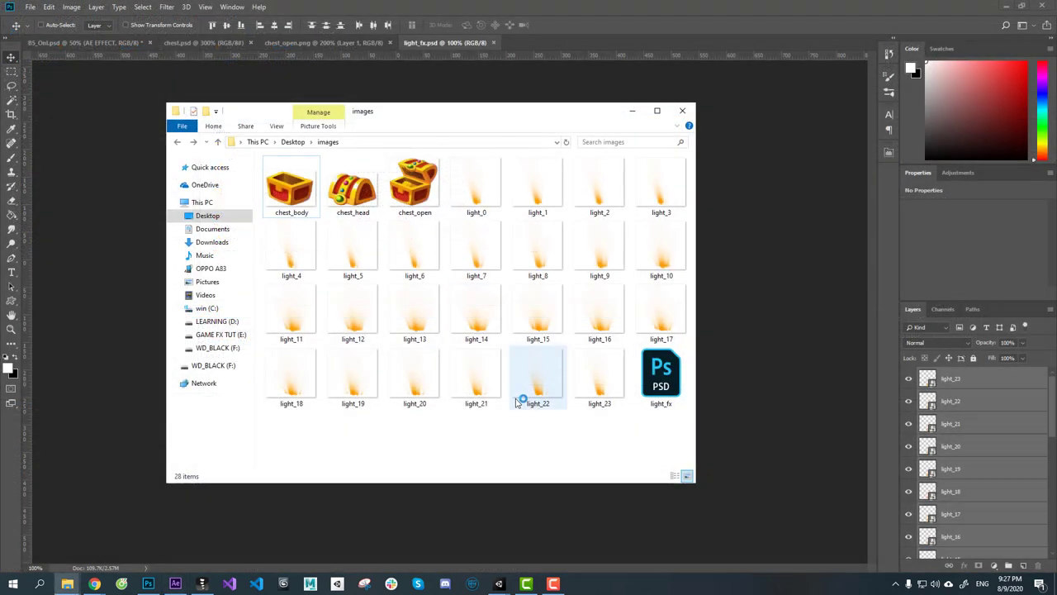
# Step: Switch to Spine and place the images light_0 to light_23 on the canvas beside the chest
pyautogui.click(196, 583)
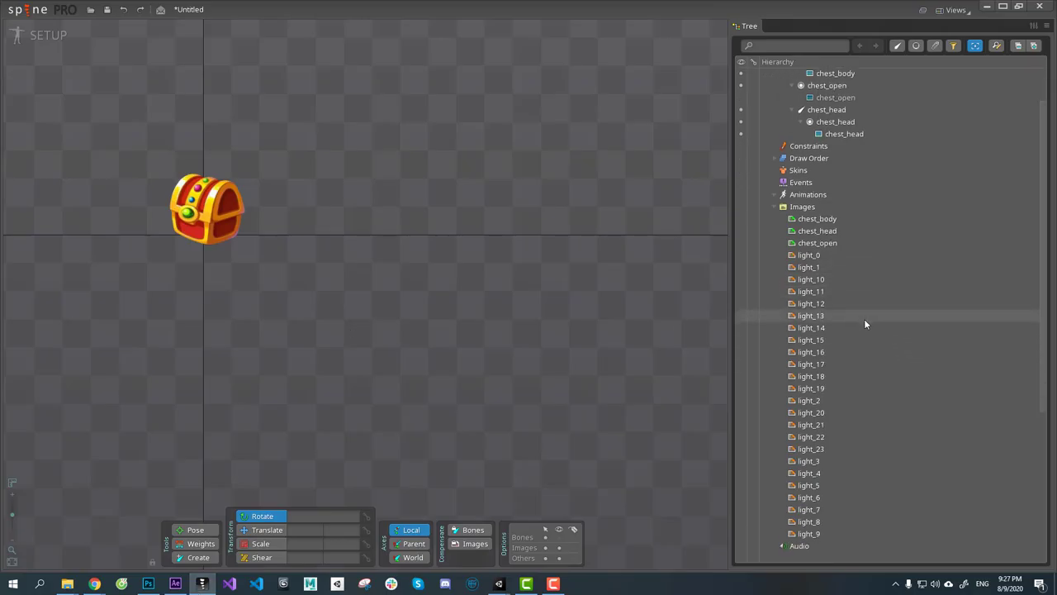
pyautogui.scroll(-1, 851, 281)
pyautogui.click(826, 232)
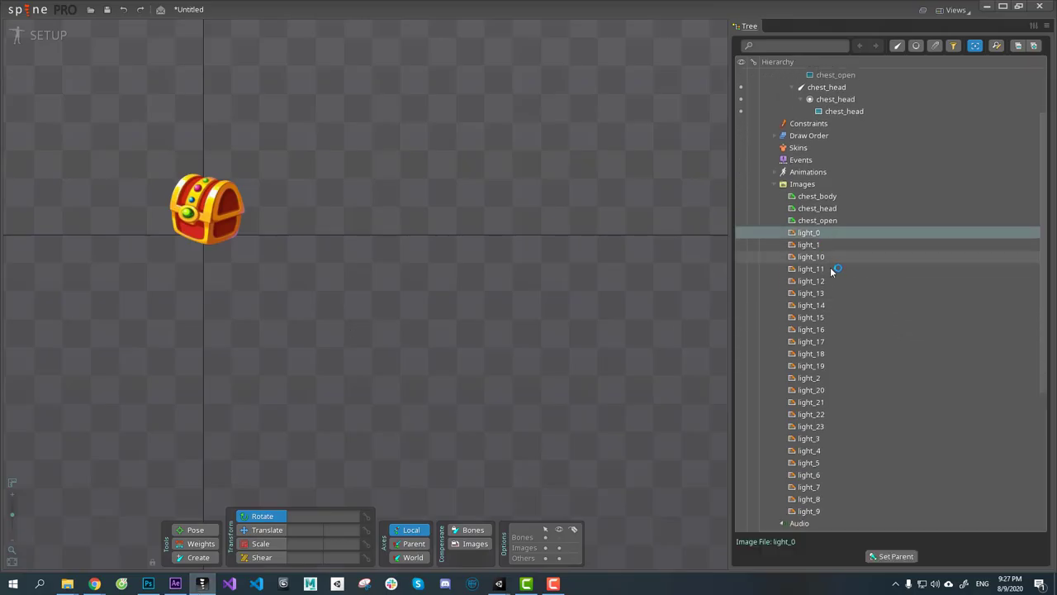
pyautogui.keyDown('shift'); pyautogui.click(816, 511); pyautogui.keyUp('shift')
pyautogui.moveTo(817, 511); pyautogui.dragTo(462, 227)
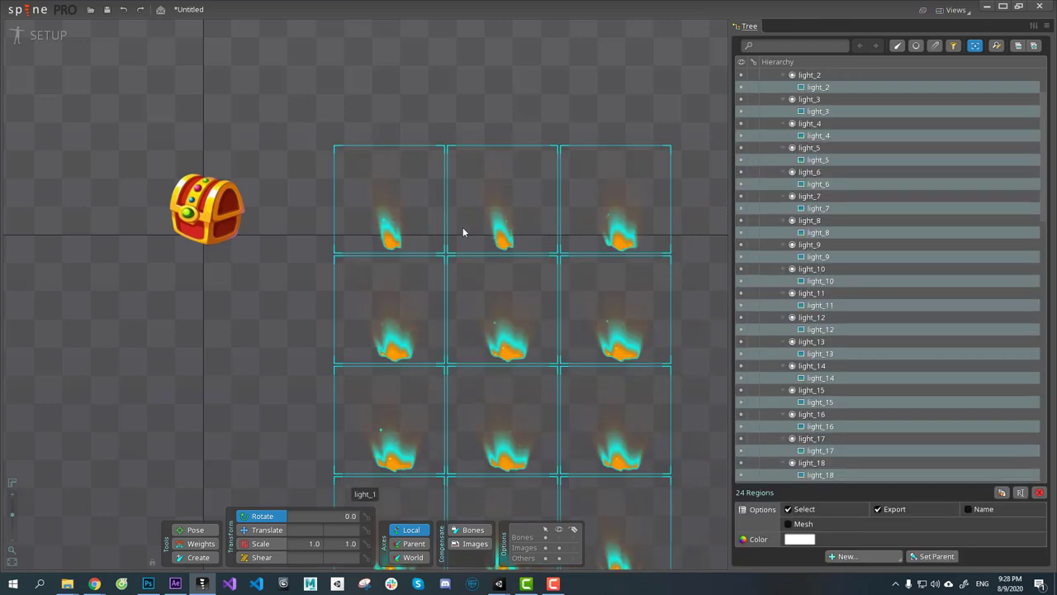
# Step: Move the attachments light_1 to light_23 into the light_0 slot
pyautogui.scroll(-3, 512, 396)
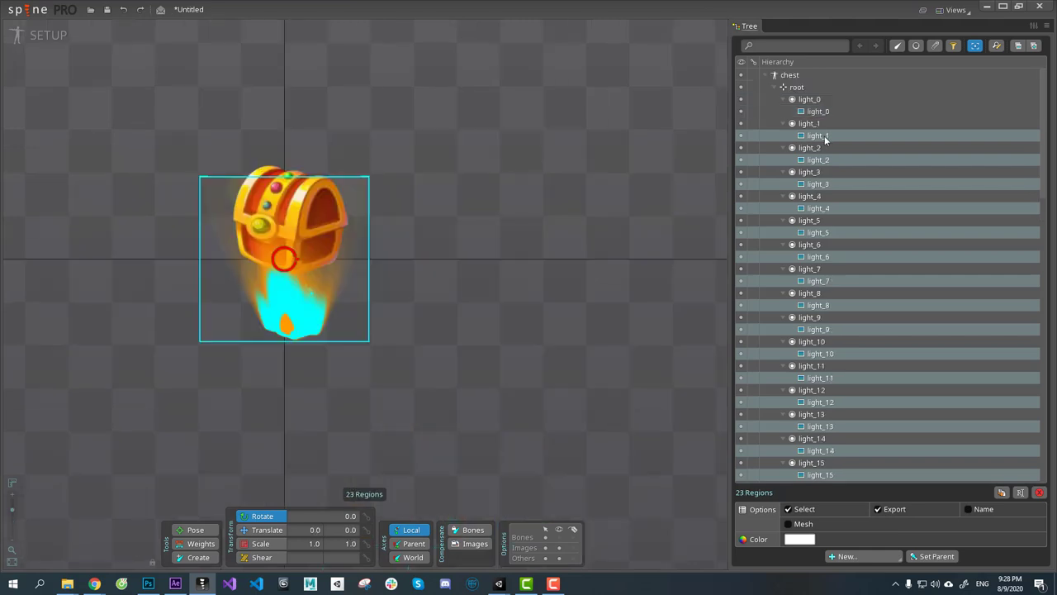
pyautogui.moveTo(824, 136); pyautogui.dragTo(818, 103)
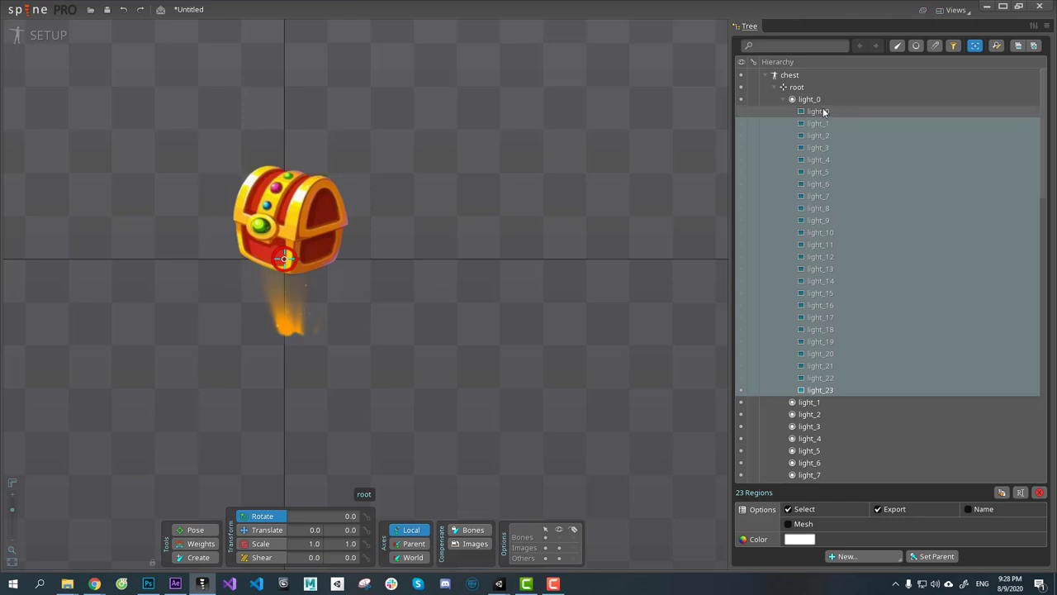
pyautogui.click(822, 101)
# Step: Delete the empty slots light_1 to light_23 from the hierarchy
pyautogui.click(822, 403)
pyautogui.scroll(-8, 842, 413)
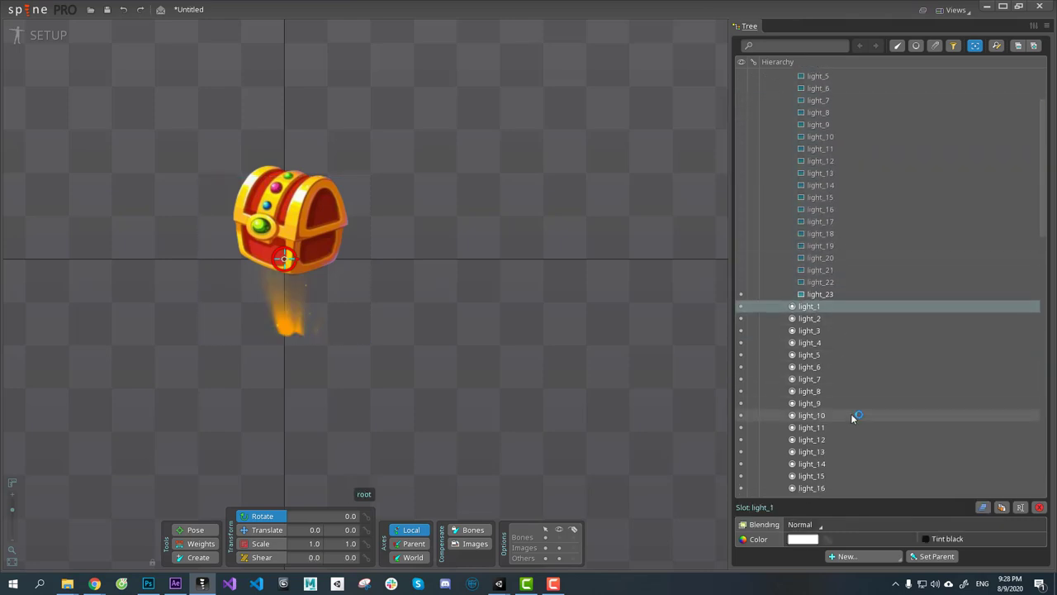
pyautogui.keyDown('shift'); pyautogui.click(818, 376); pyautogui.keyUp('shift')
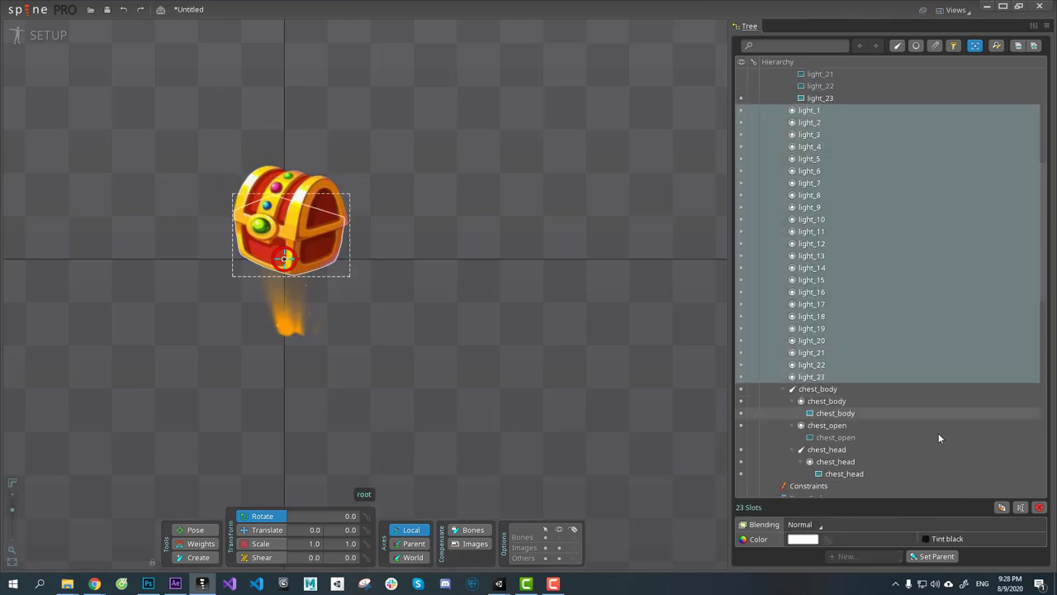
pyautogui.click(1039, 507)
pyautogui.click(350, 312)
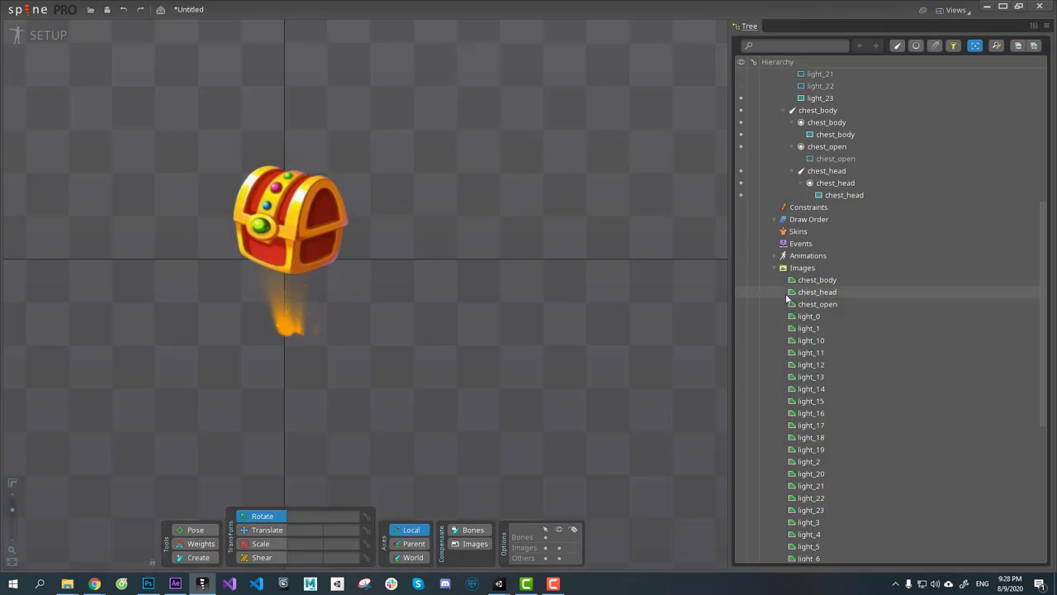
# Step: Preview the attachments light_0 to light_4 one after another in the light_0 slot
pyautogui.scroll(8, 839, 293)
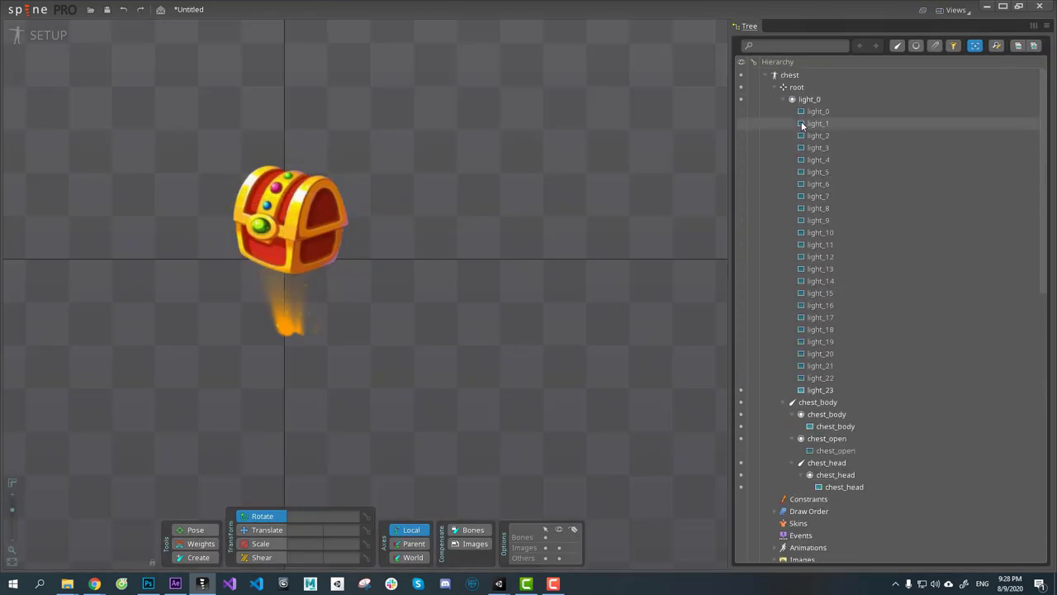
pyautogui.click(805, 100)
pyautogui.click(741, 110)
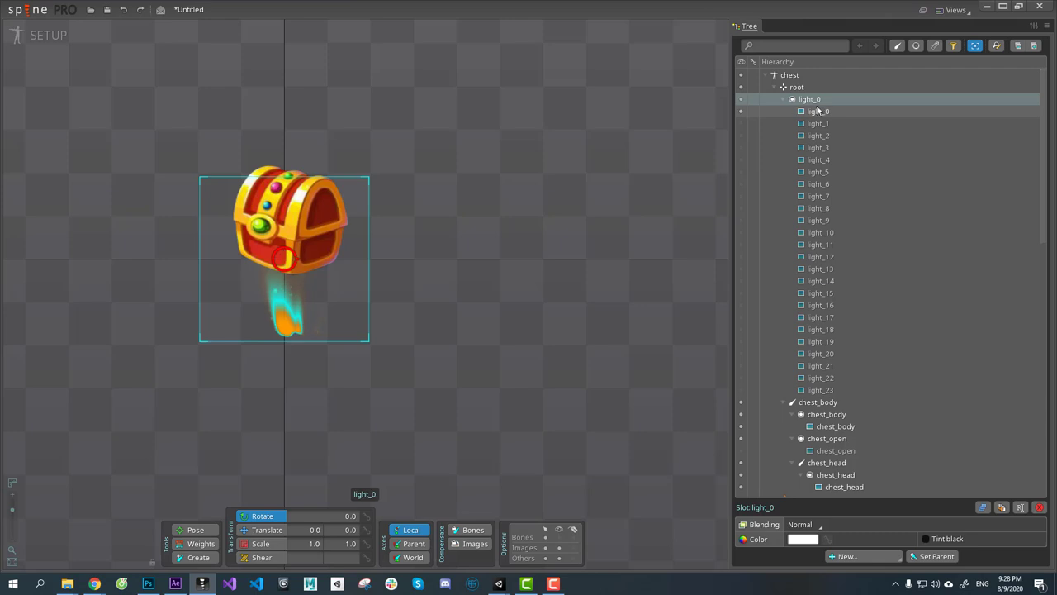
pyautogui.click(743, 124)
pyautogui.click(742, 136)
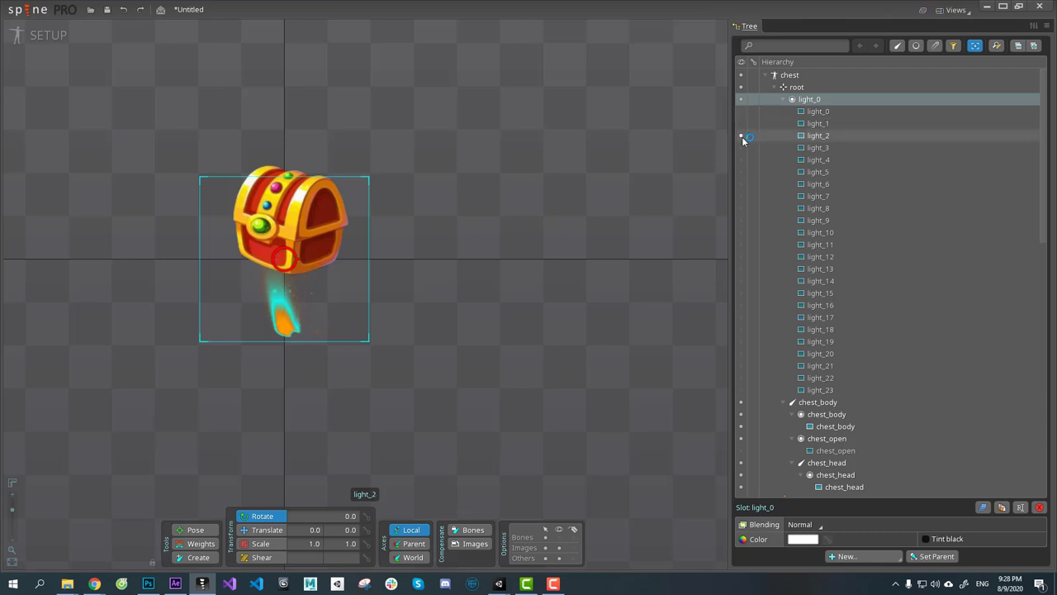
pyautogui.click(741, 148)
pyautogui.click(742, 160)
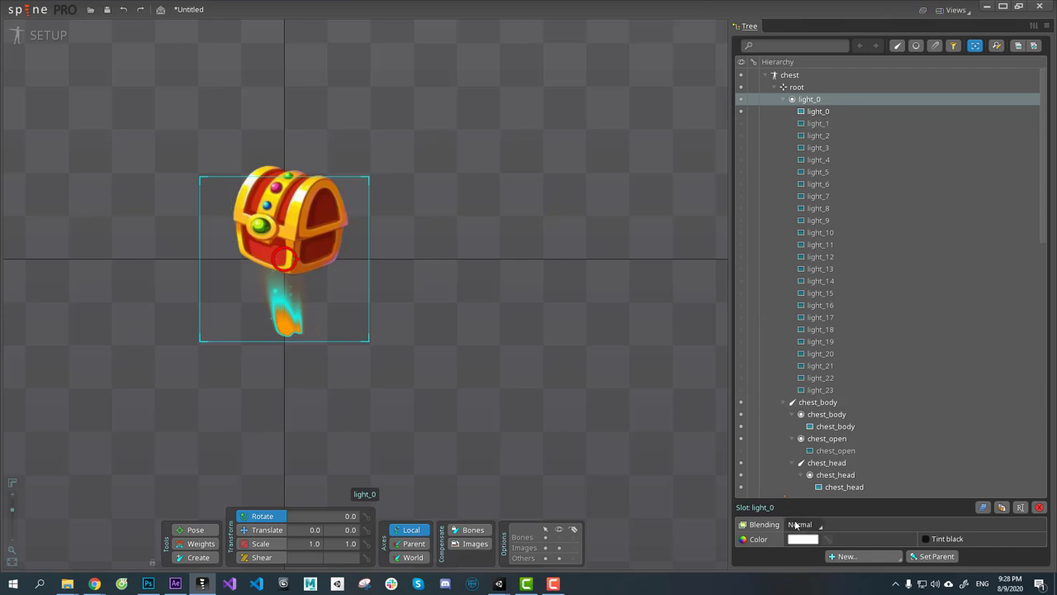
# Step: Set the light_0 slot's blending to Additive and make the chest_open image visible
pyautogui.click(806, 485)
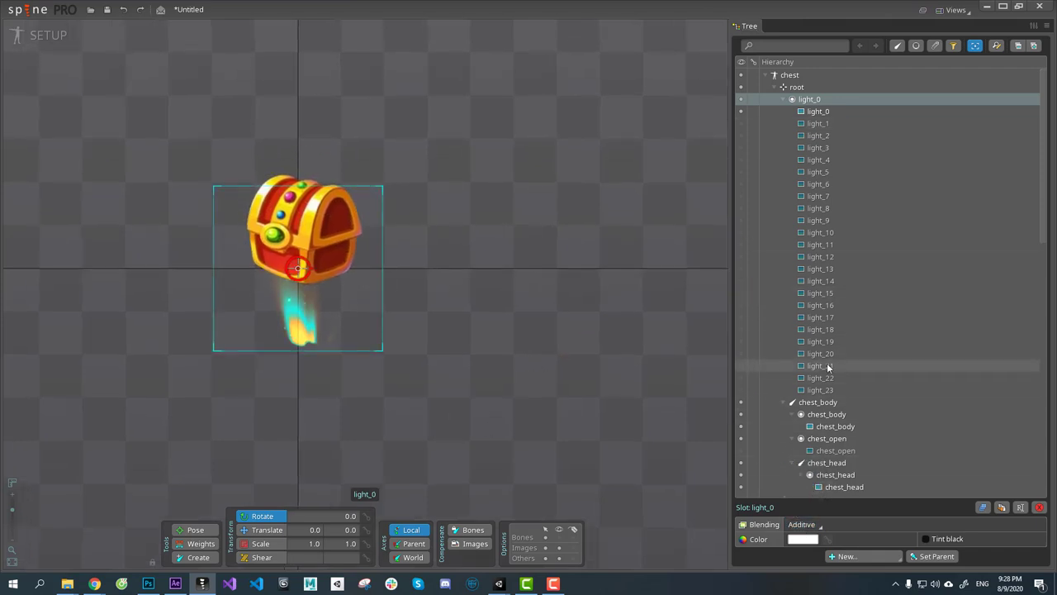
pyautogui.scroll(-3, 784, 371)
pyautogui.click(742, 378)
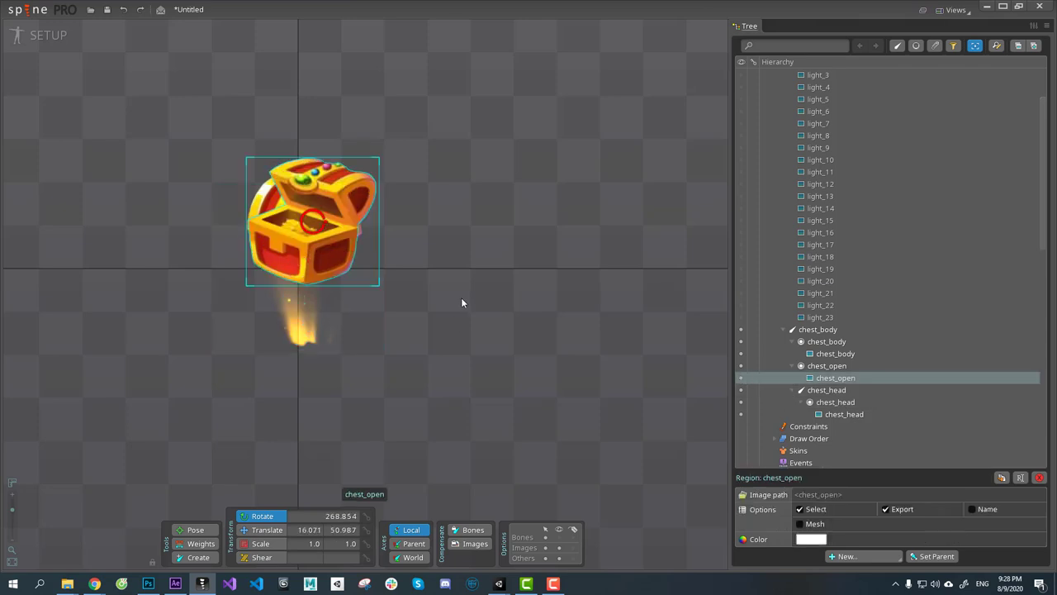
# Step: Create a new bone under root and move it to the base of the light rays at about 3.8, -80.4
pyautogui.scroll(3, 868, 236)
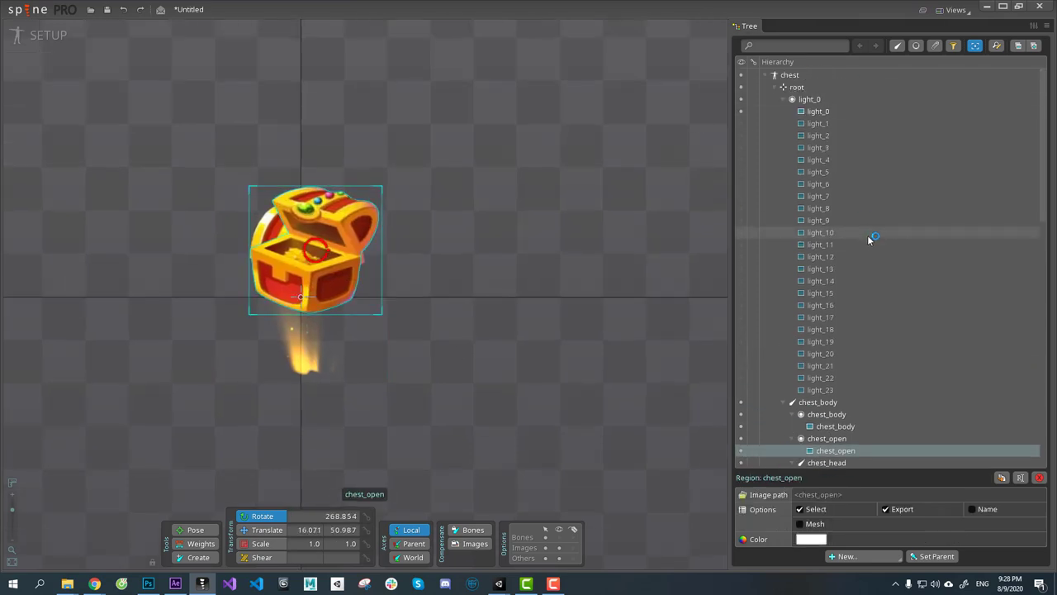
pyautogui.click(821, 88)
pyautogui.click(881, 541)
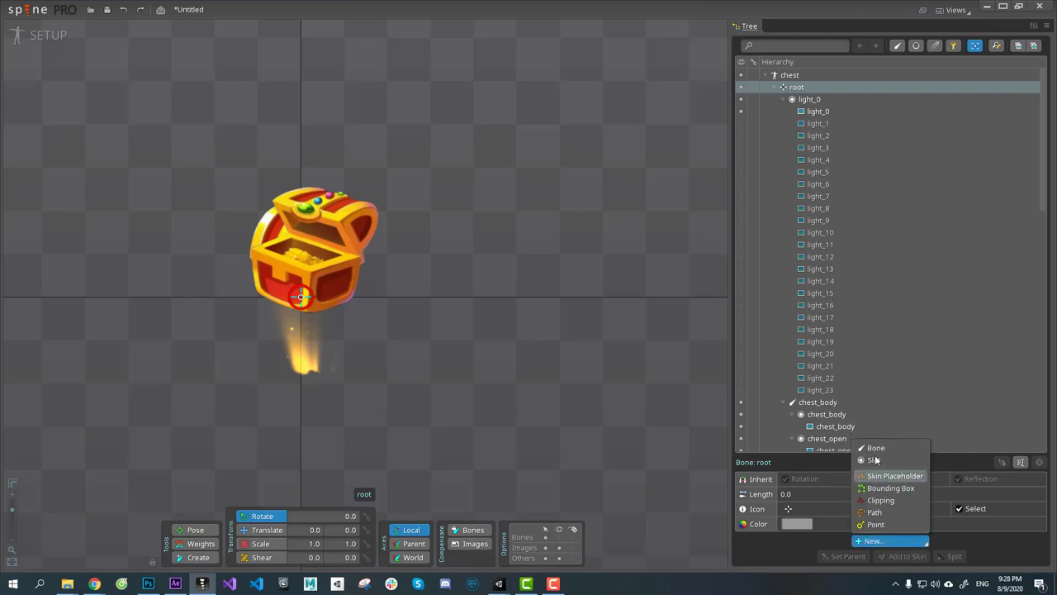
pyautogui.click(876, 449)
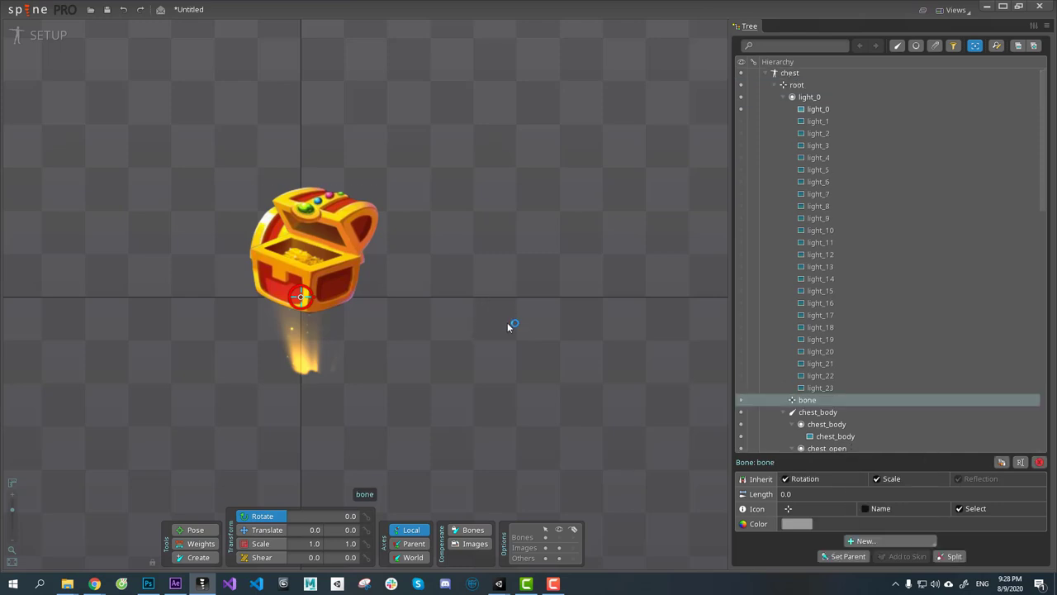
pyautogui.moveTo(457, 381); pyautogui.dragTo(465, 415)
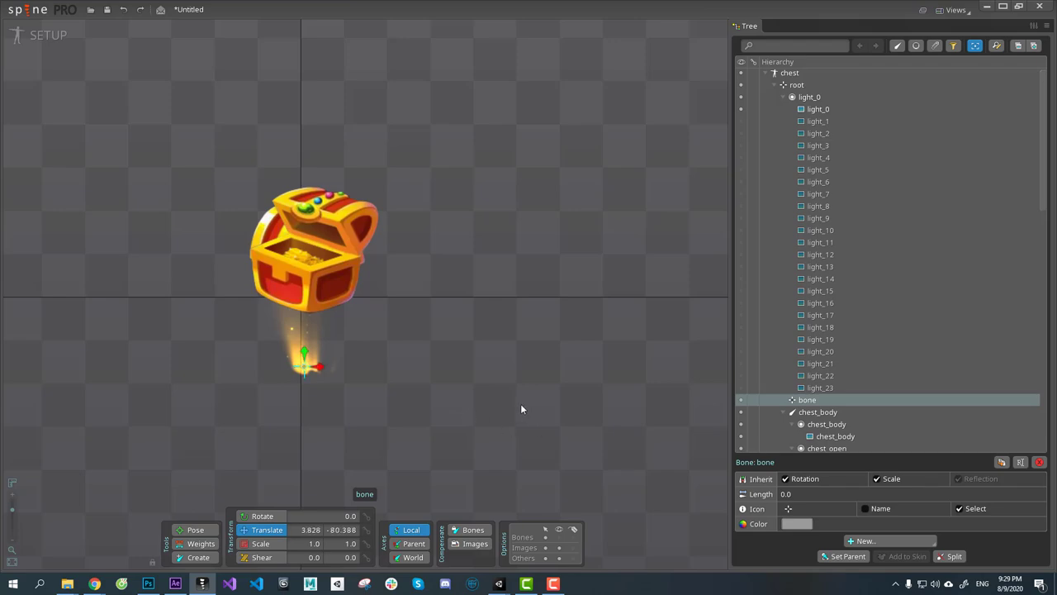
# Step: Rename the new bone as light
pyautogui.doubleClick(808, 401)
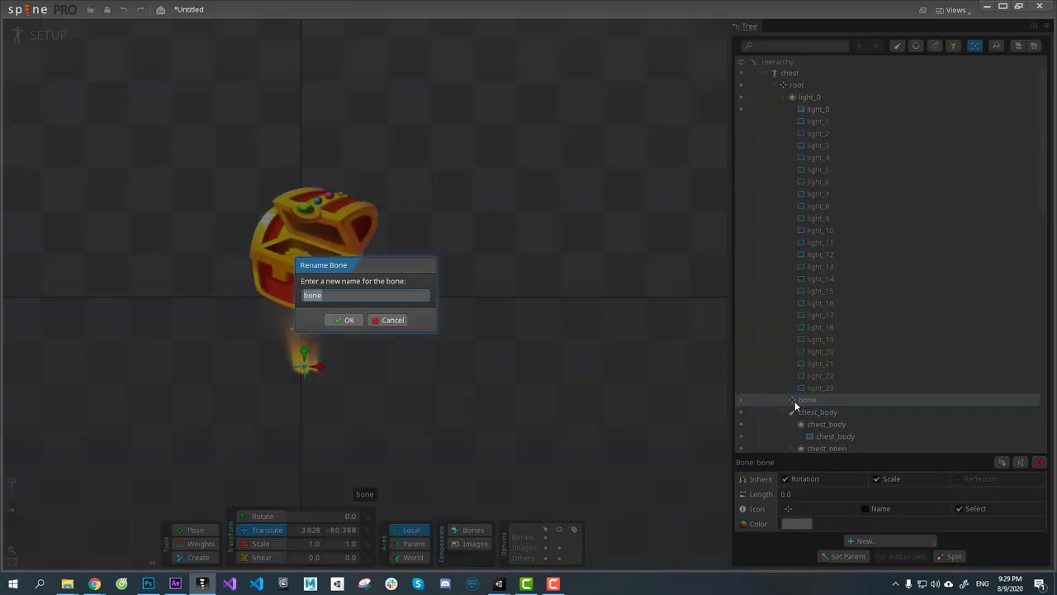
pyautogui.write('light')
pyautogui.press('Return')
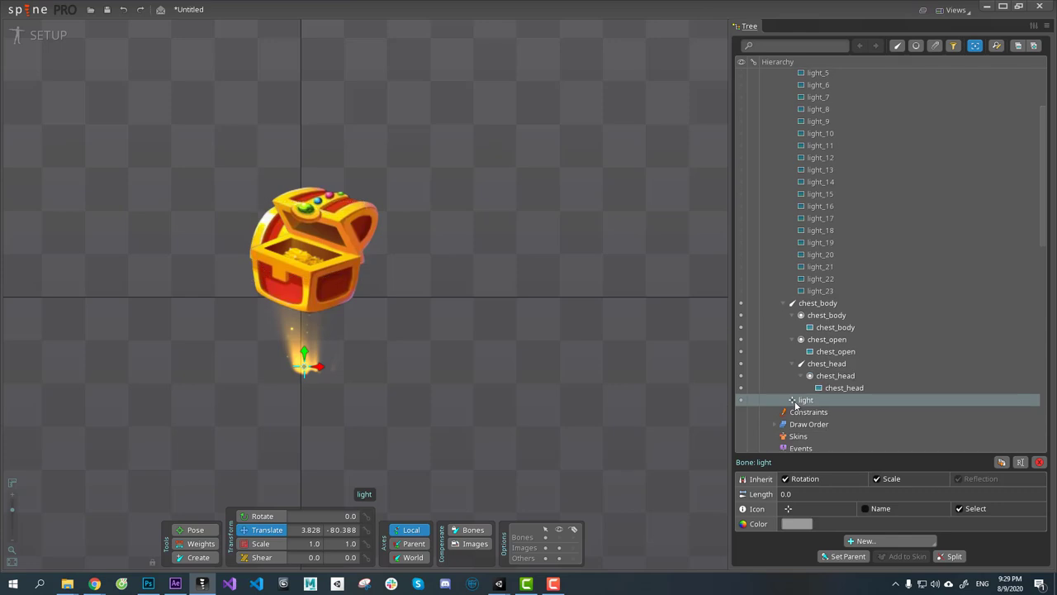
# Step: Collapse the chest_body and light_0 branches and parent the light_0 slot to the light bone
pyautogui.click(783, 303)
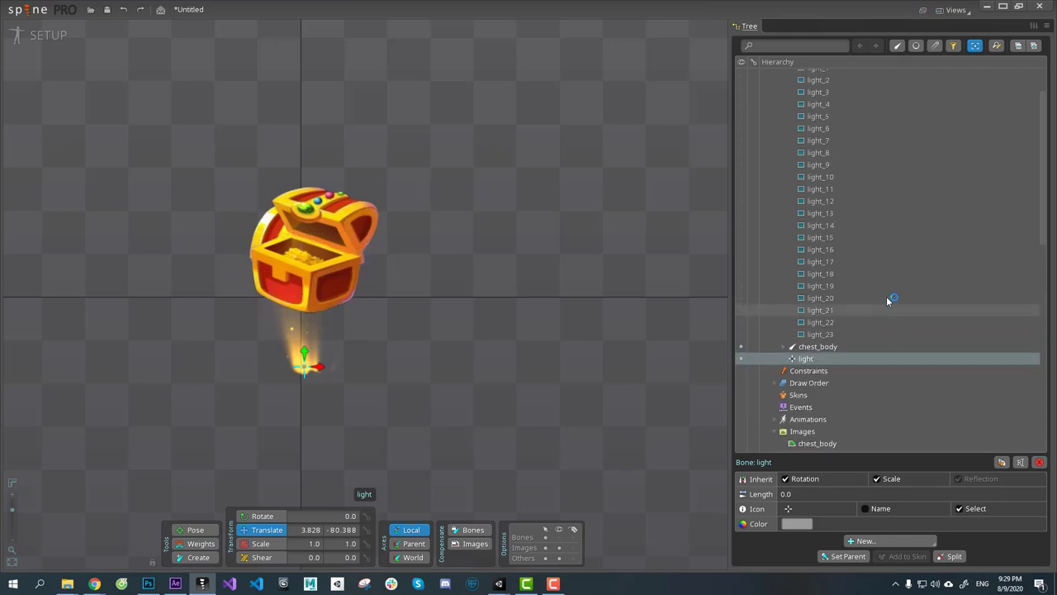
pyautogui.scroll(3, 886, 293)
pyautogui.click(783, 99)
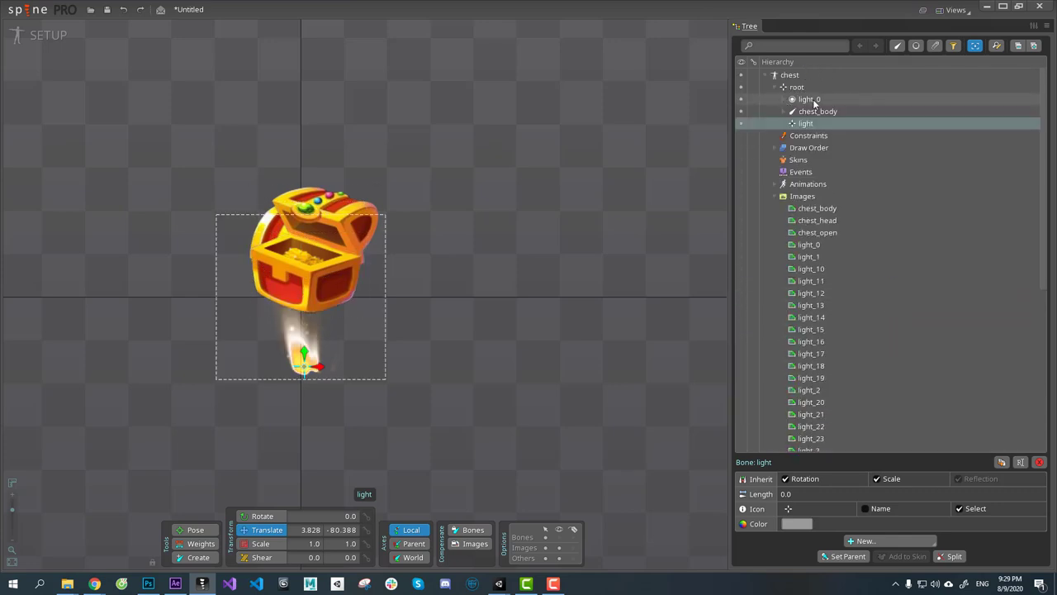
pyautogui.moveTo(813, 103); pyautogui.dragTo(807, 123)
pyautogui.click(805, 110)
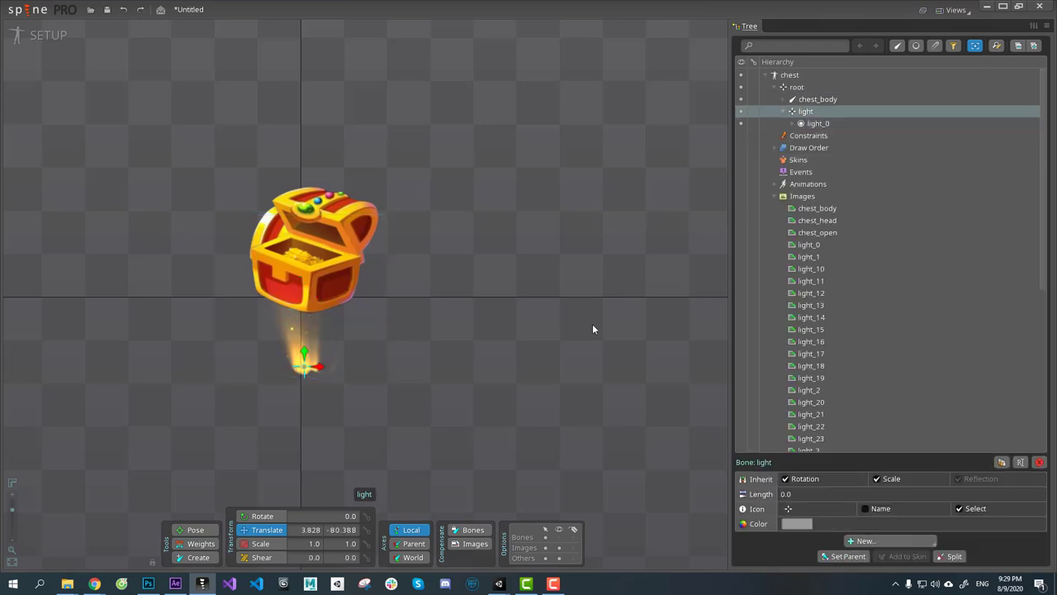
# Step: Move the light bone up into the open chest at about 3.8, 51.7 and scale it to about 1.415
pyautogui.moveTo(306, 342); pyautogui.dragTo(319, 241)
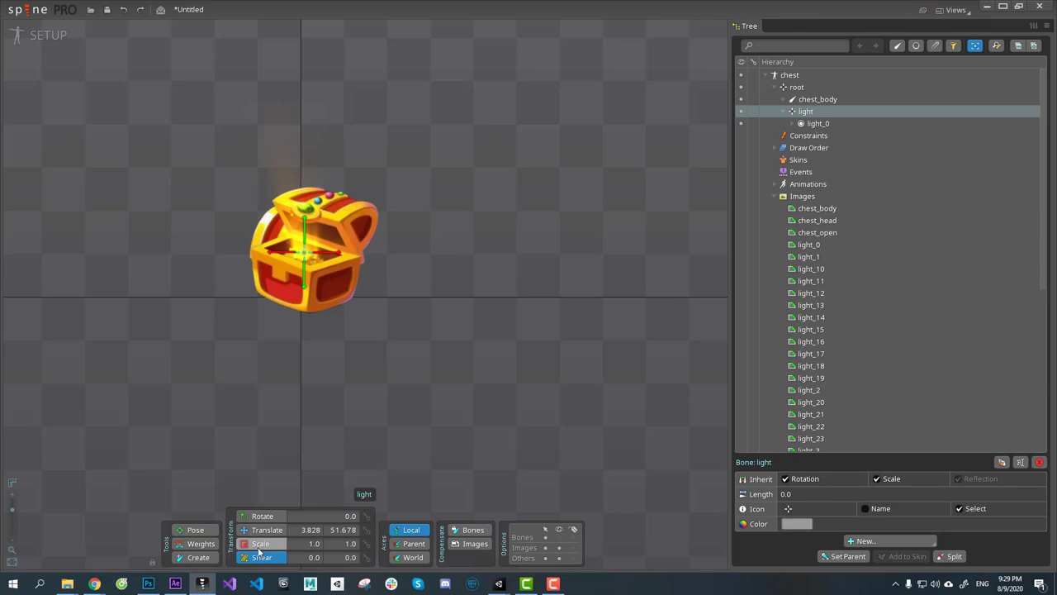
pyautogui.moveTo(360, 421); pyautogui.dragTo(387, 419)
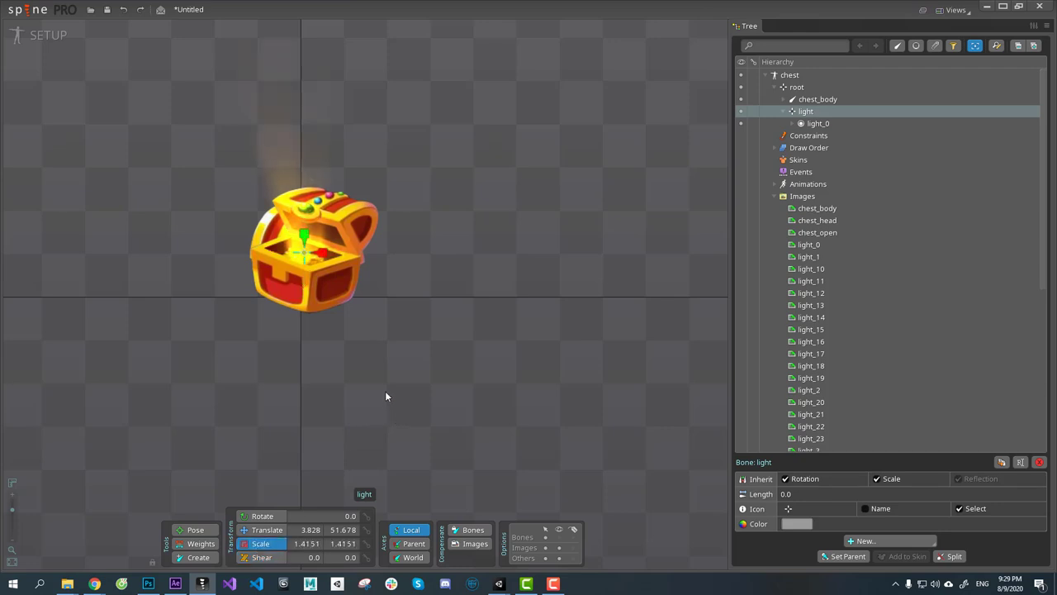
pyautogui.click(265, 530)
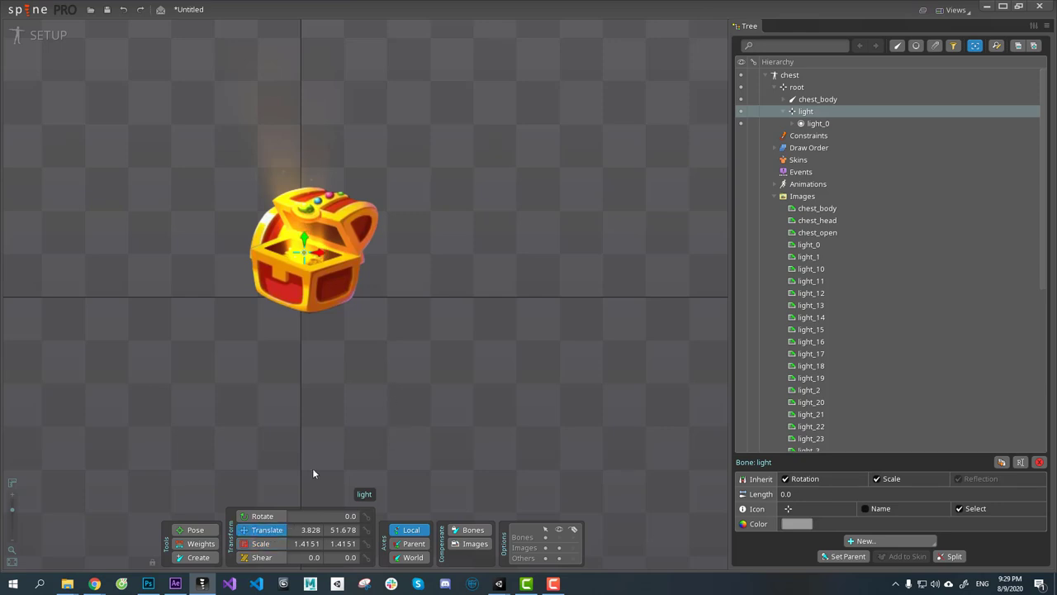
pyautogui.moveTo(391, 370); pyautogui.dragTo(390, 373)
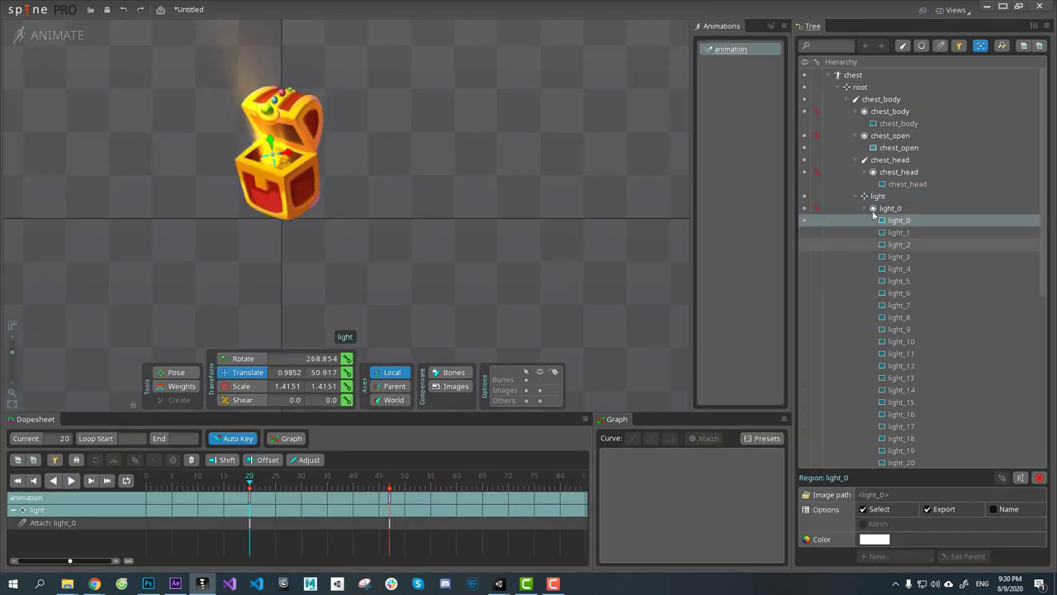
# Step: Key the light attachments in sequence through light_23 every two frames from frame 20 to frame 66
pyautogui.press('Down')
pyautogui.press('Down')
pyautogui.press('Down')
pyautogui.press('Down')
pyautogui.press('Down')
pyautogui.press('Down')
pyautogui.press('Down')
pyautogui.press('Down')
pyautogui.press('Down')
pyautogui.press('Down')
pyautogui.press('Down')
pyautogui.press('Down')
pyautogui.press('Down')
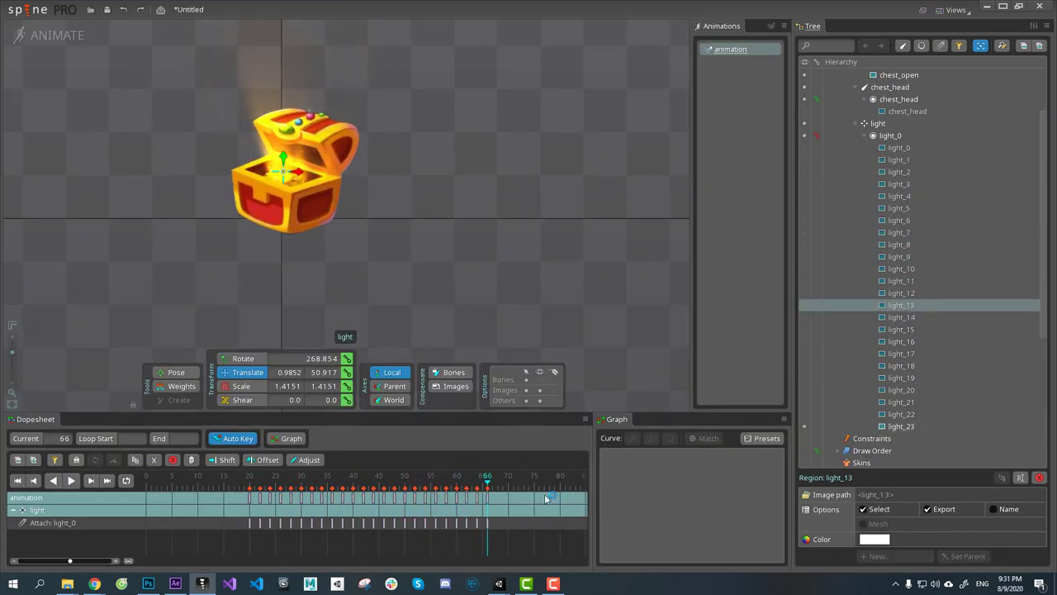
# Step: Play the animation from frame 0 to review the chest opening with the light sequence
pyautogui.press('space')
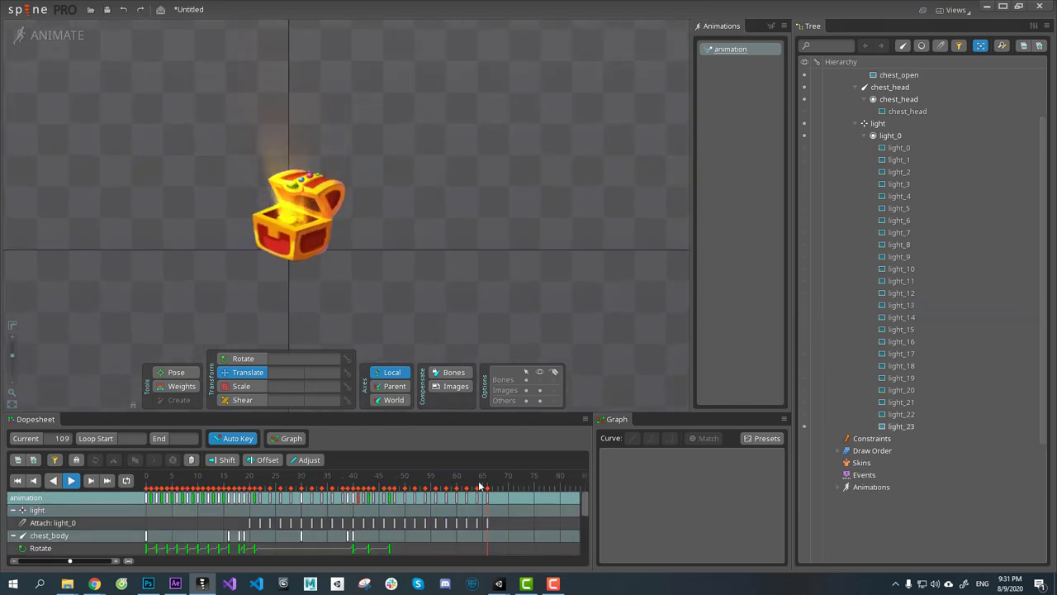
pyautogui.click(137, 483)
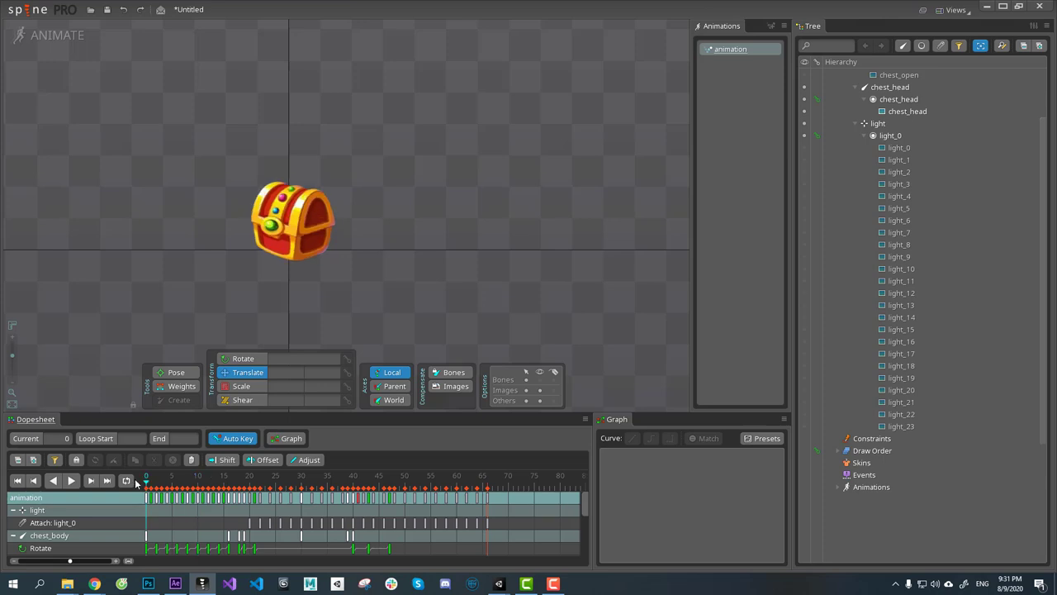
pyautogui.press('space')
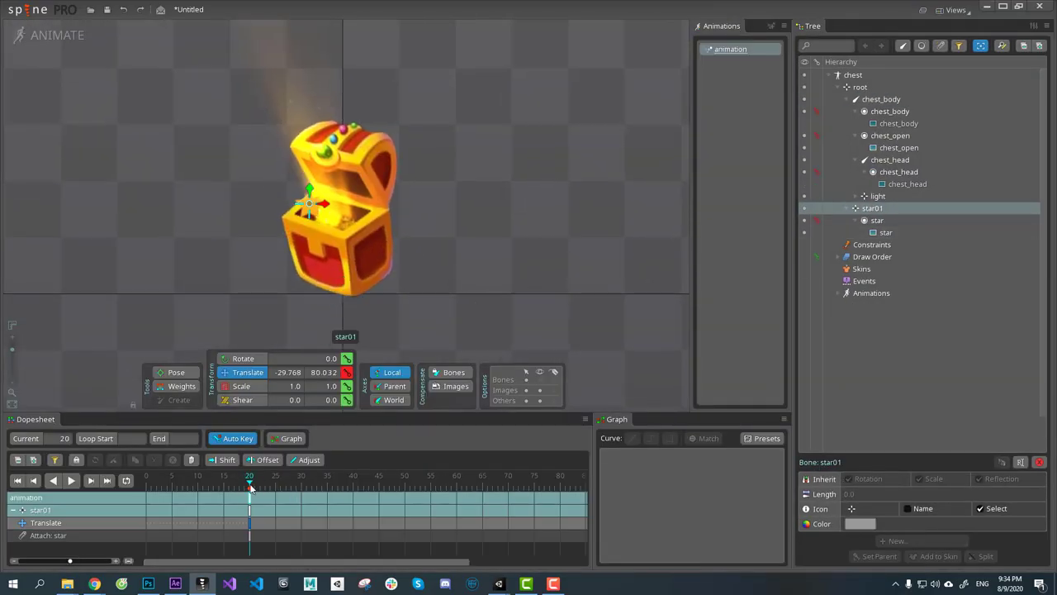
# Step: Key the star01 bone's position at frame 35 and set its translate curve from frame 20 to Bezier
pyautogui.moveTo(253, 489); pyautogui.dragTo(327, 485)
pyautogui.click(651, 438)
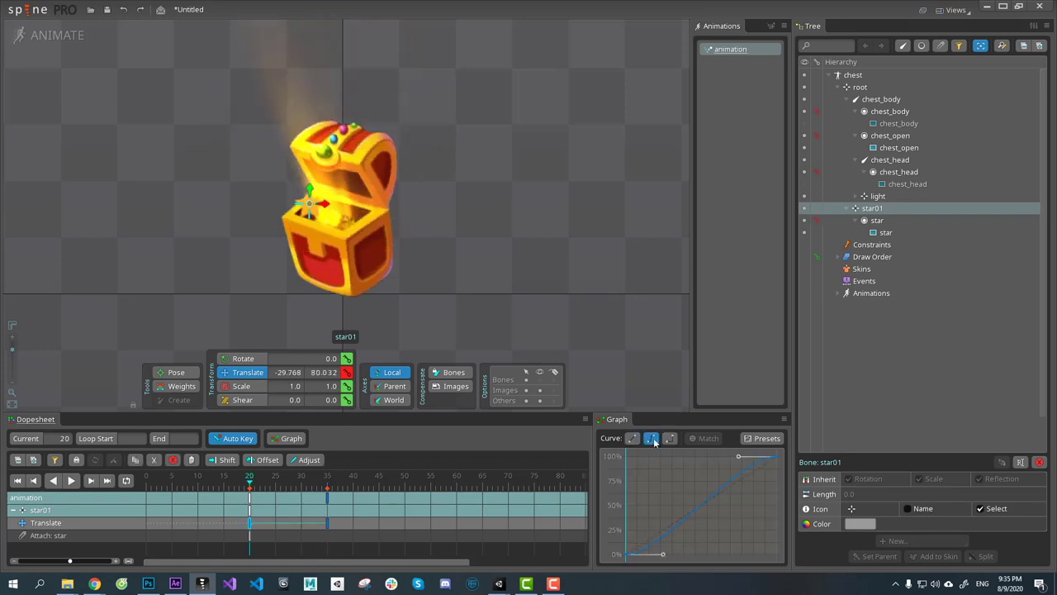
pyautogui.moveTo(249, 488); pyautogui.dragTo(329, 521)
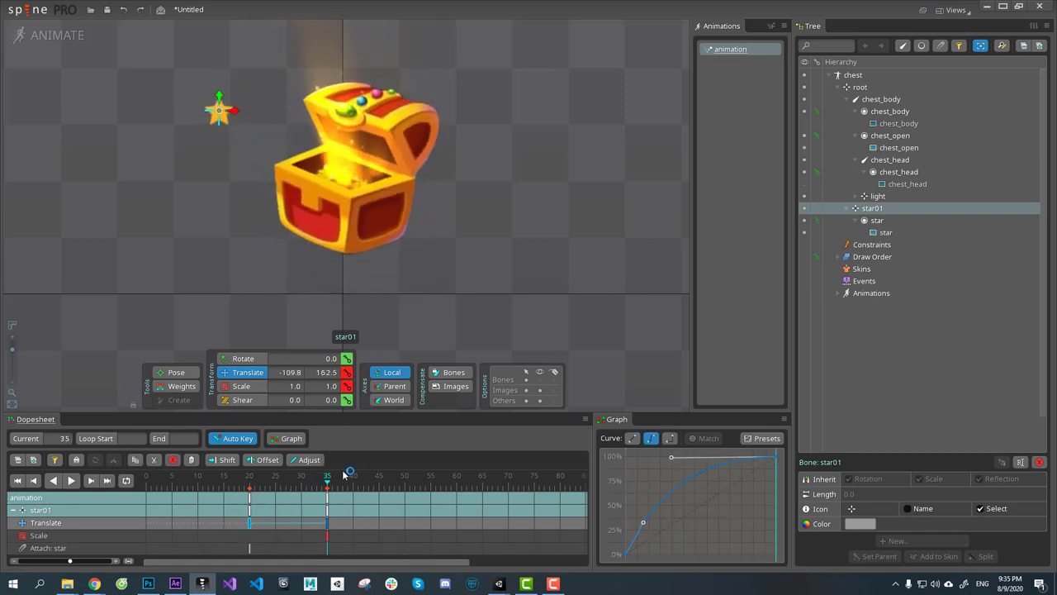
# Step: Shift star01's end keys to frame 39 and give its scale a Bezier curve from frame 25 to frame 39
pyautogui.moveTo(327, 485); pyautogui.dragTo(349, 486)
pyautogui.click(276, 536)
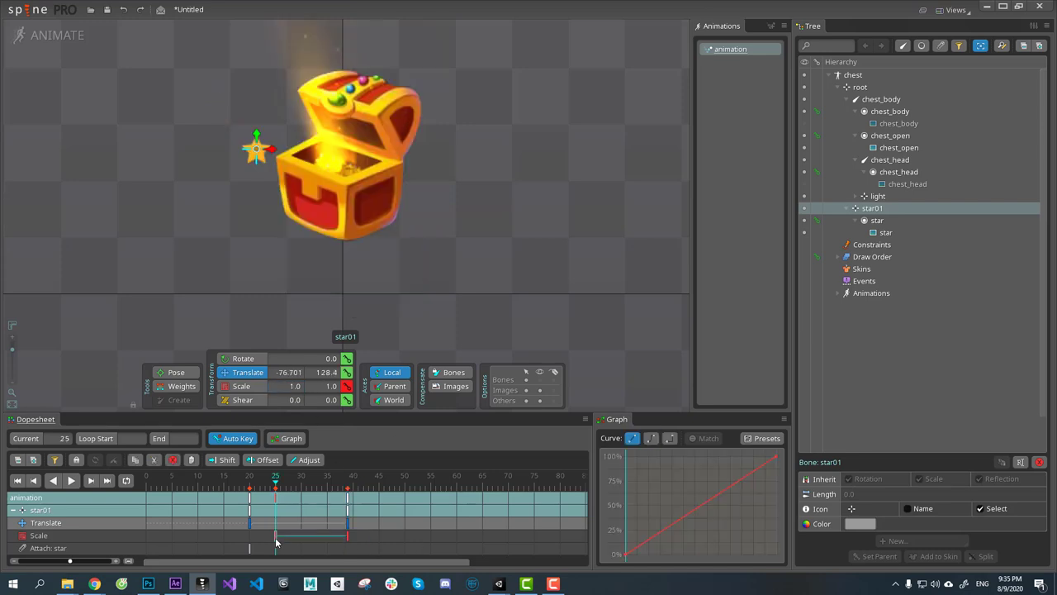
pyautogui.moveTo(231, 484); pyautogui.dragTo(233, 521)
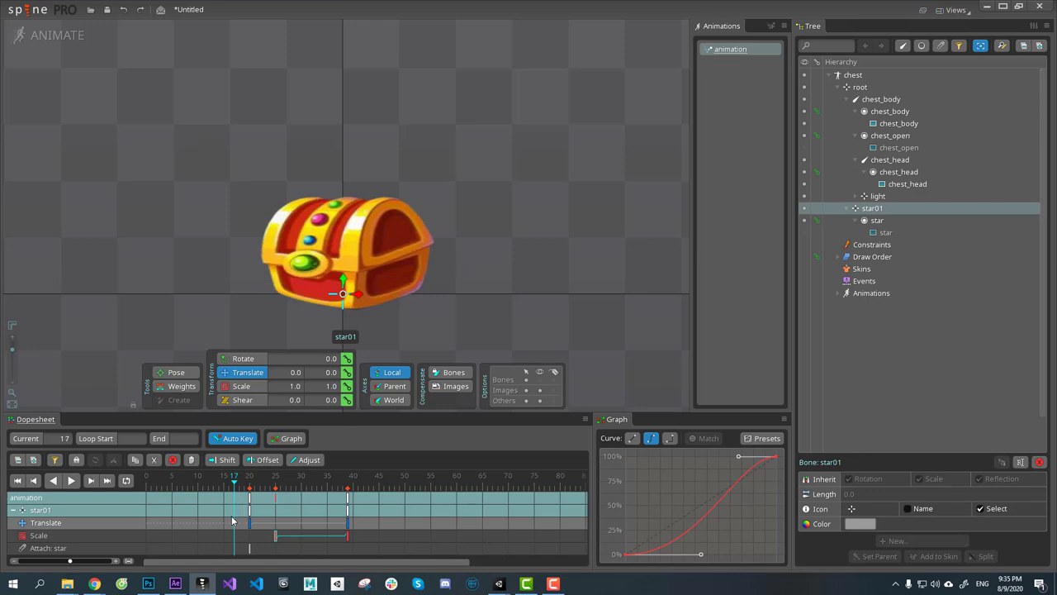
# Step: Play the animation and scrub back through it to review the star flying out of the chest
pyautogui.press('space')
pyautogui.moveTo(174, 484); pyautogui.dragTo(133, 482)
pyautogui.press('d')
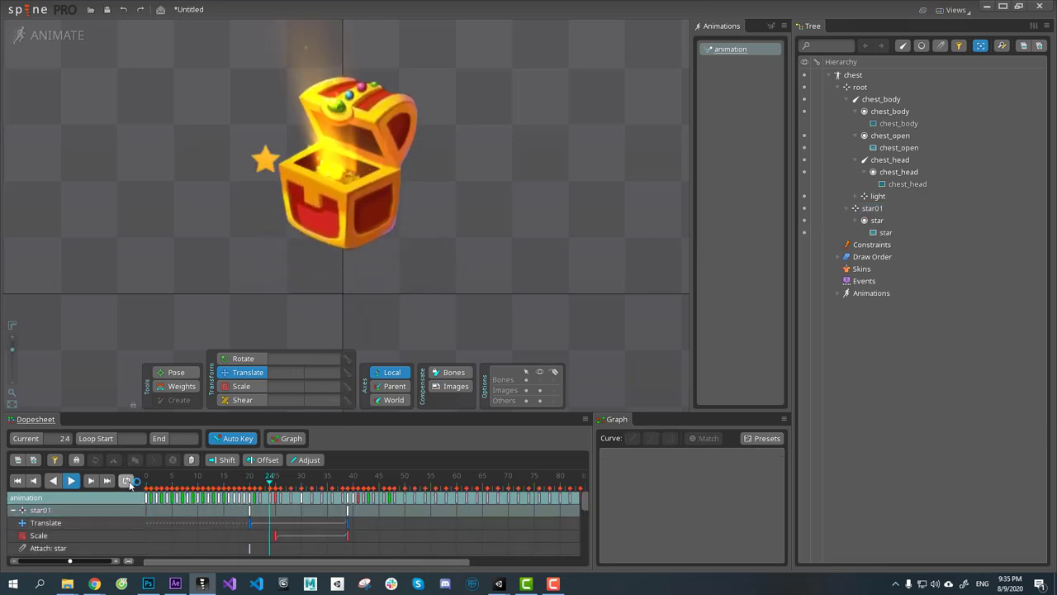
pyautogui.scroll(-1, 497, 282)
pyautogui.moveTo(520, 285); pyautogui.dragTo(497, 291)
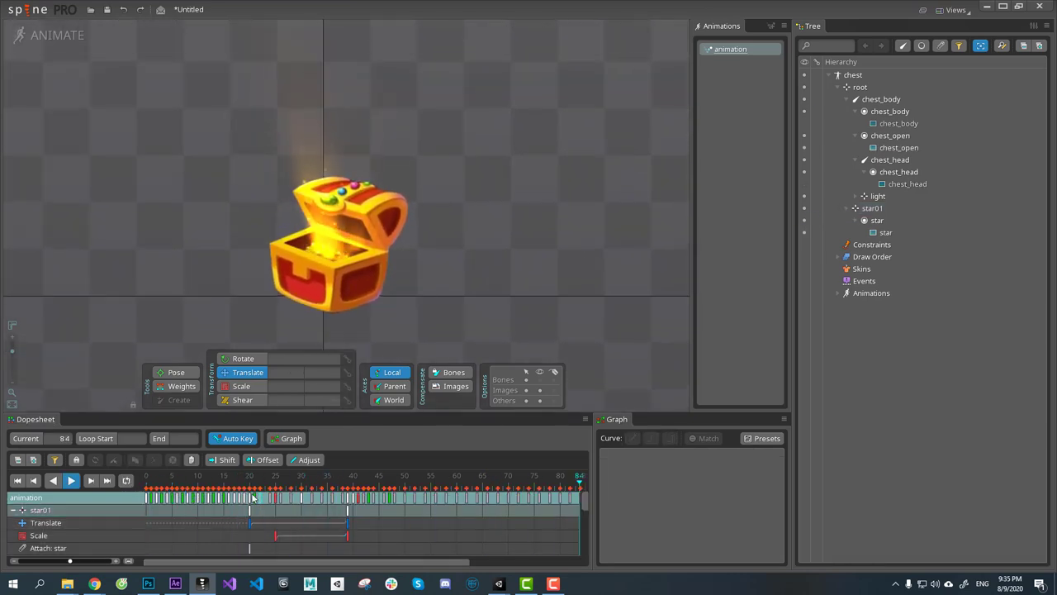
pyautogui.click(194, 483)
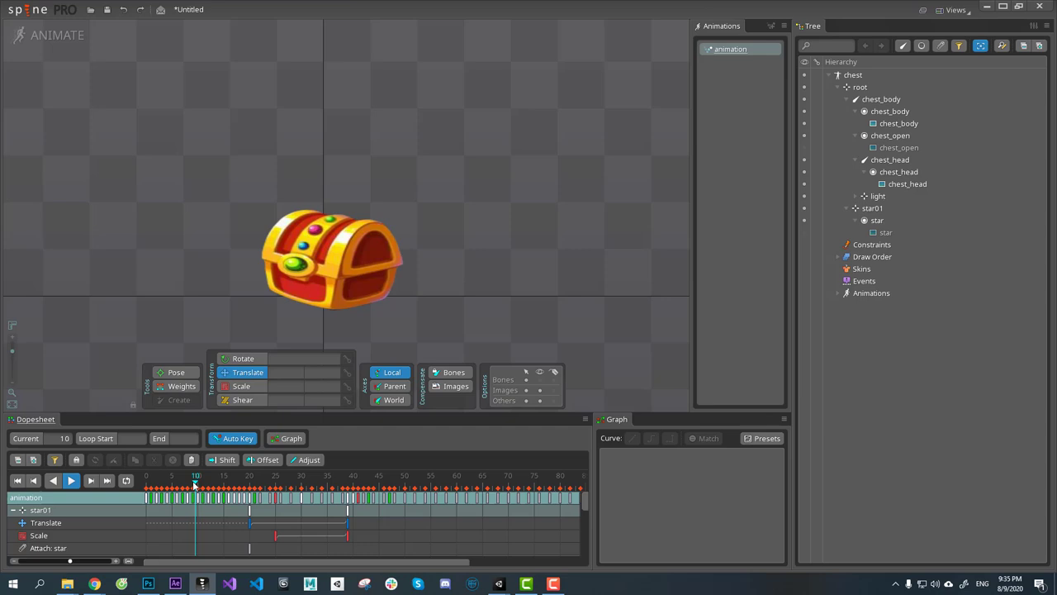
# Step: In setup mode, duplicate the star01 bone six times, duplicating its animation keys with each copy
pyautogui.click(49, 41)
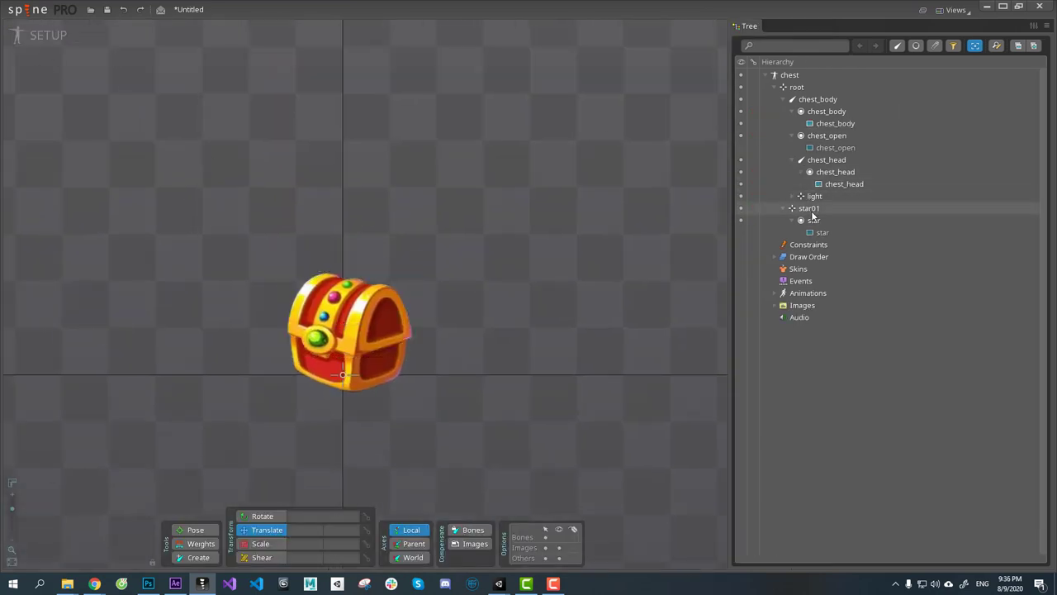
pyautogui.click(810, 208)
pyautogui.click(1001, 462)
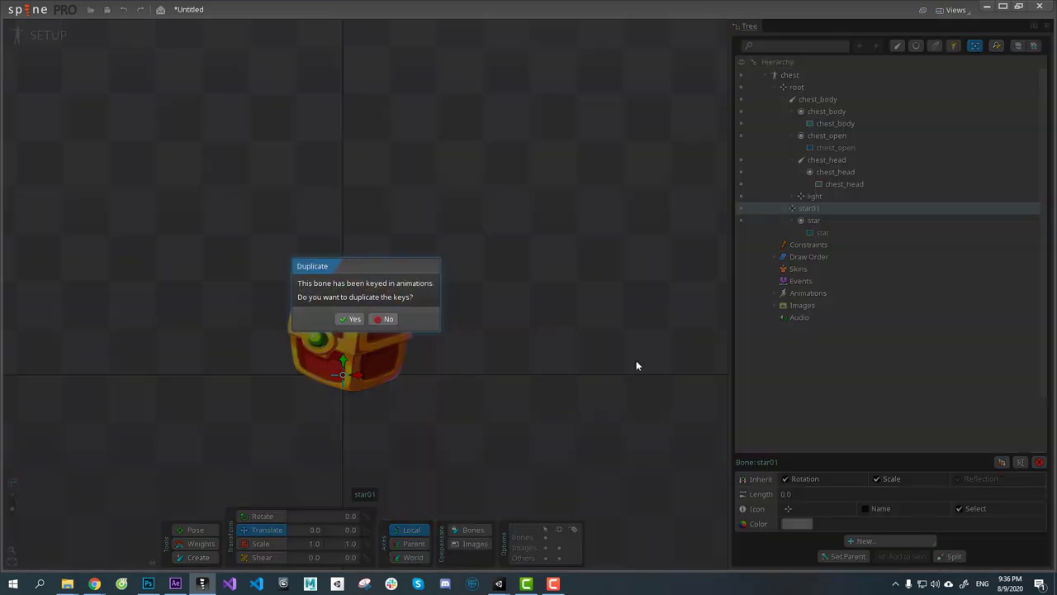
pyautogui.click(349, 319)
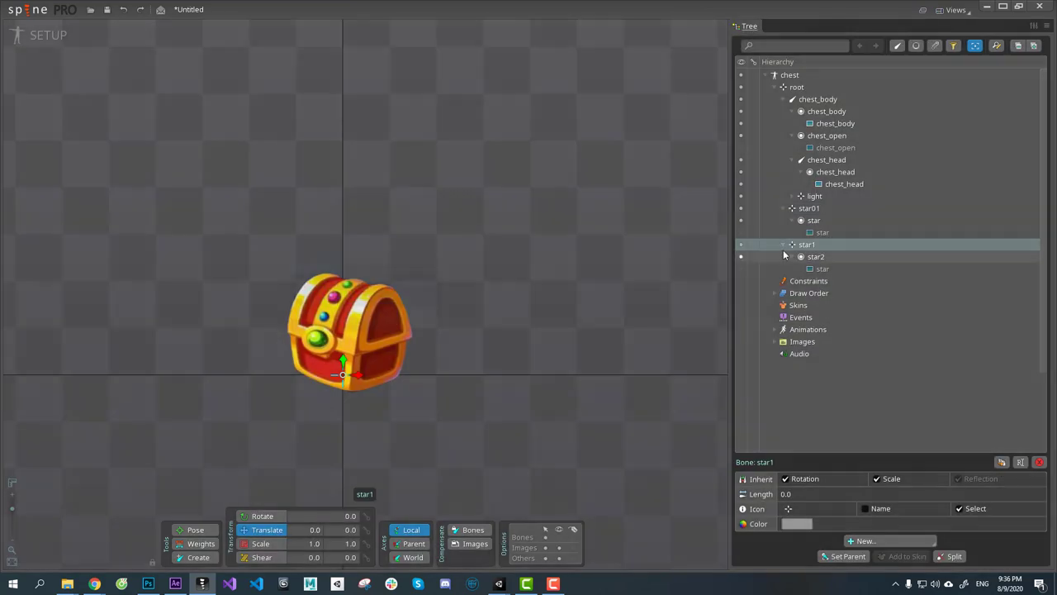
pyautogui.click(1001, 463)
pyautogui.click(350, 320)
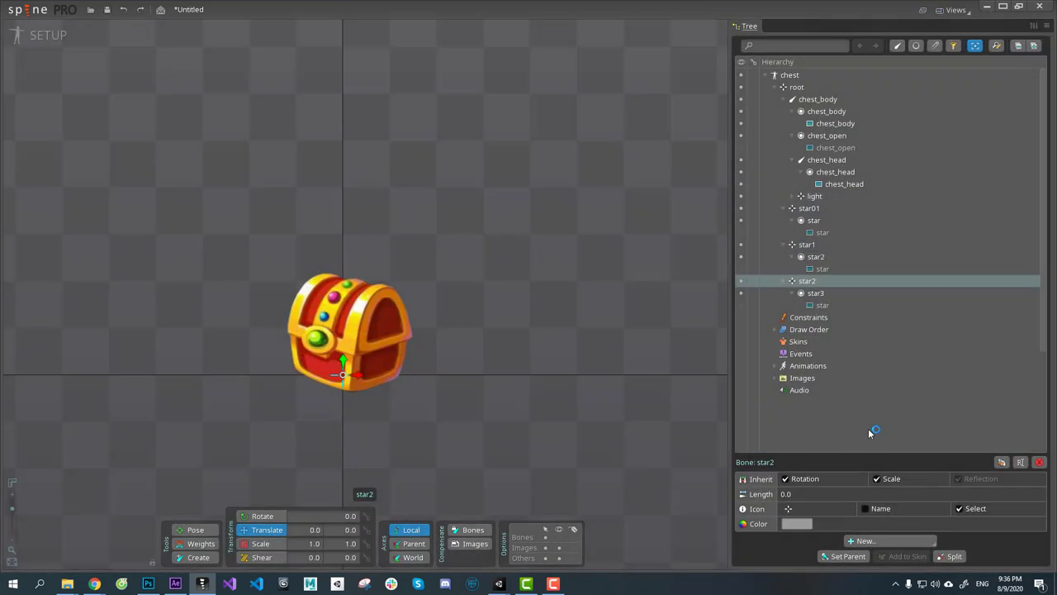
pyautogui.click(1000, 462)
pyautogui.click(353, 319)
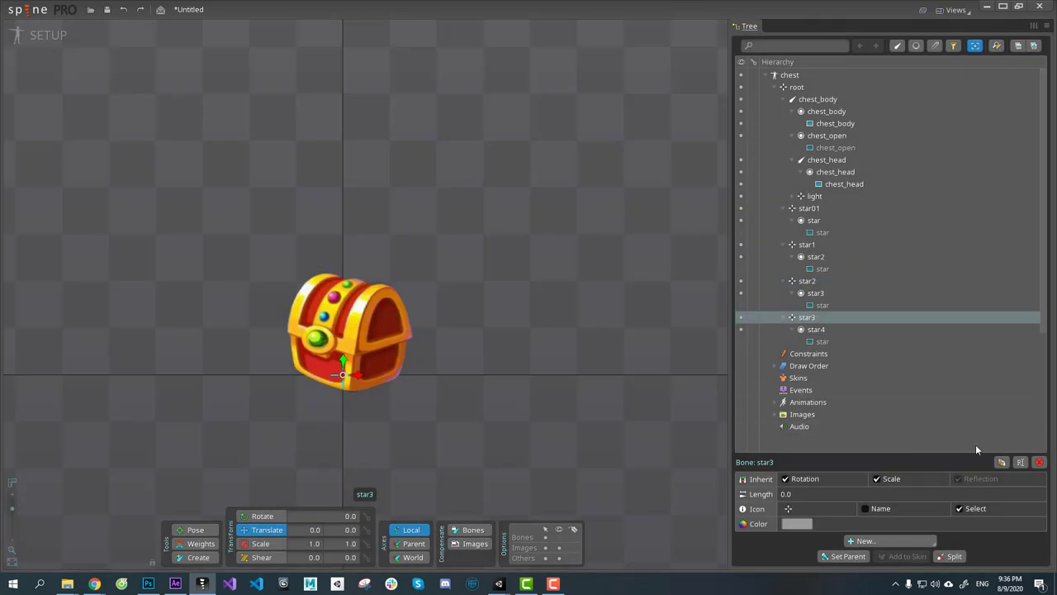
pyautogui.click(1000, 463)
pyautogui.click(354, 319)
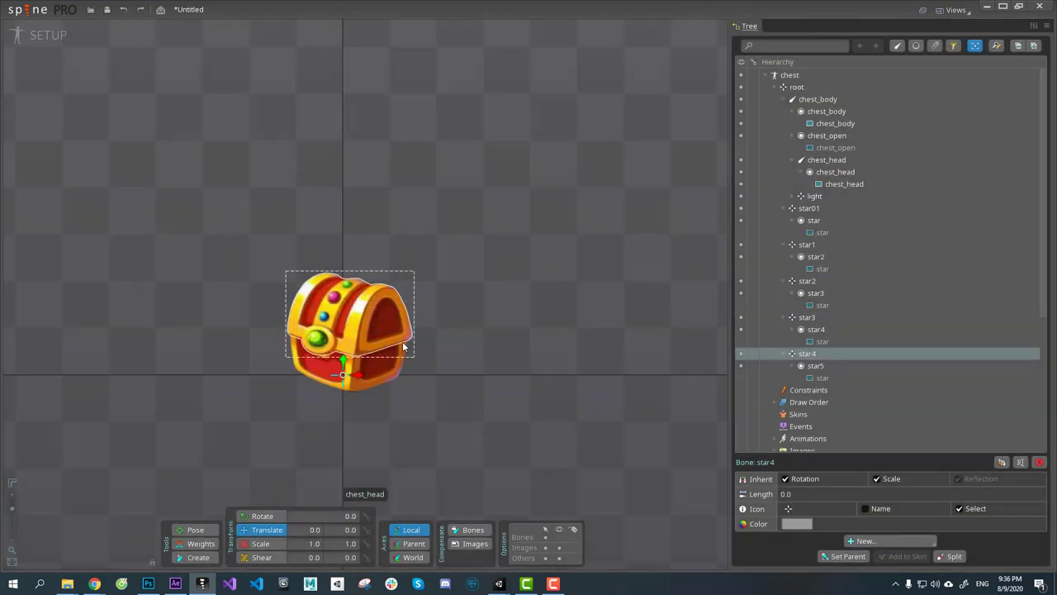
pyautogui.click(1000, 463)
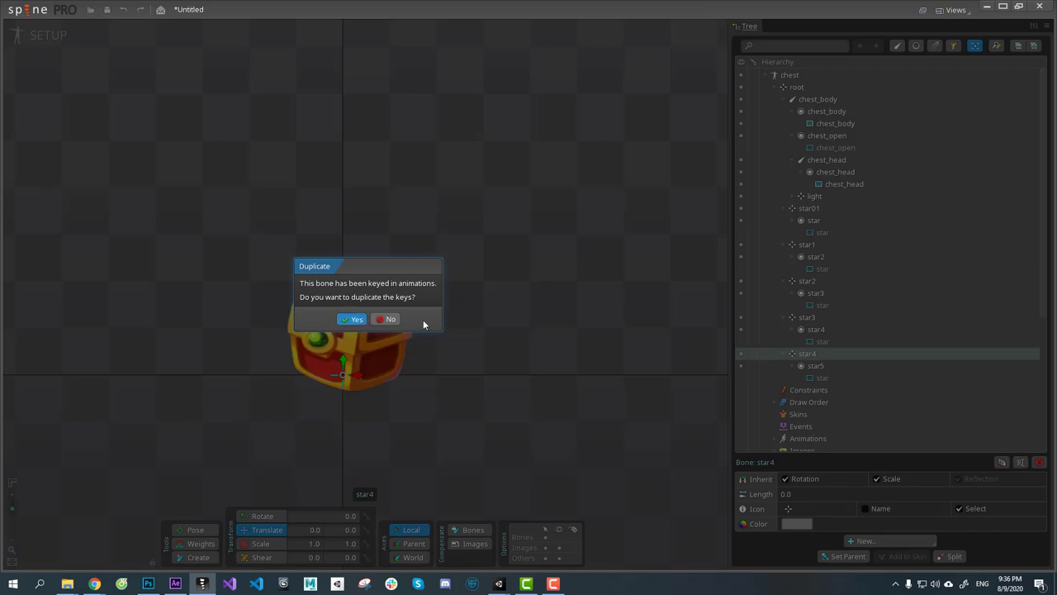
pyautogui.click(353, 318)
pyautogui.click(1000, 462)
pyautogui.click(353, 318)
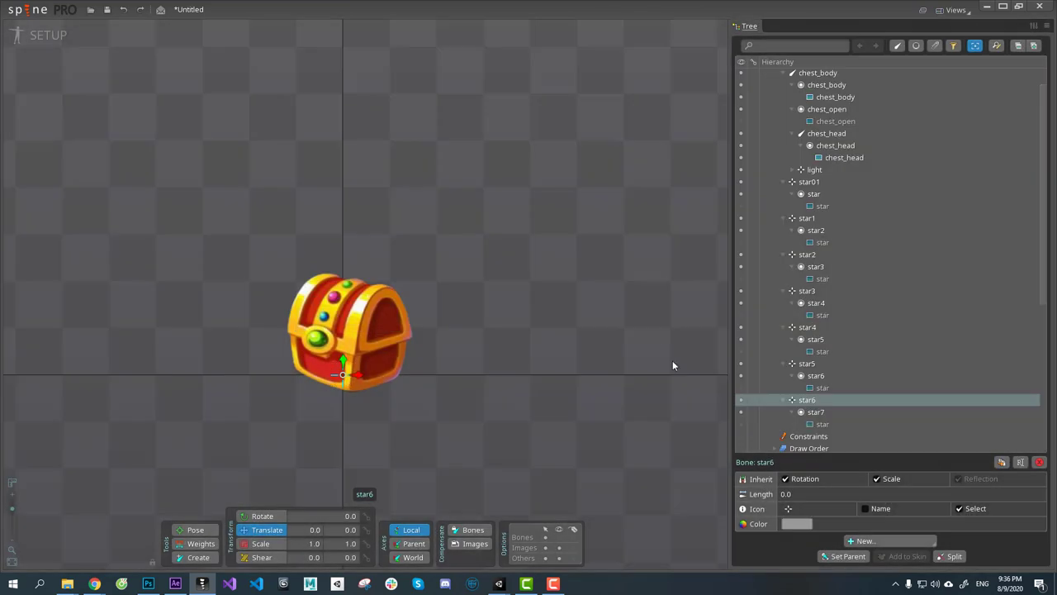
# Step: Remove the surplus star6 bone and key star5's position at frame 39 at about 171, 216, up and right of the chest
pyautogui.click(65, 35)
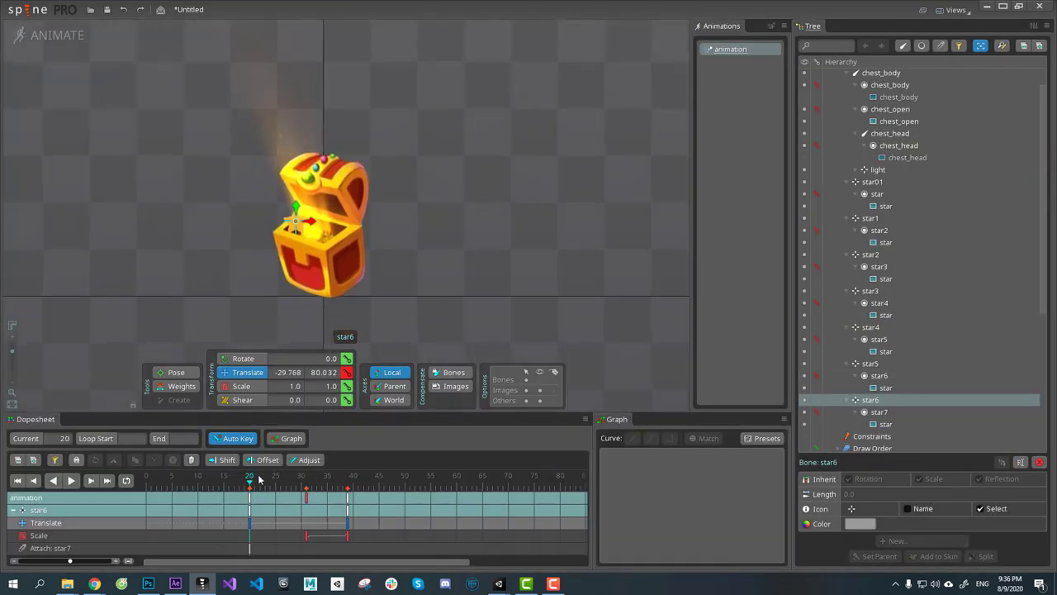
pyautogui.moveTo(252, 480); pyautogui.dragTo(348, 485)
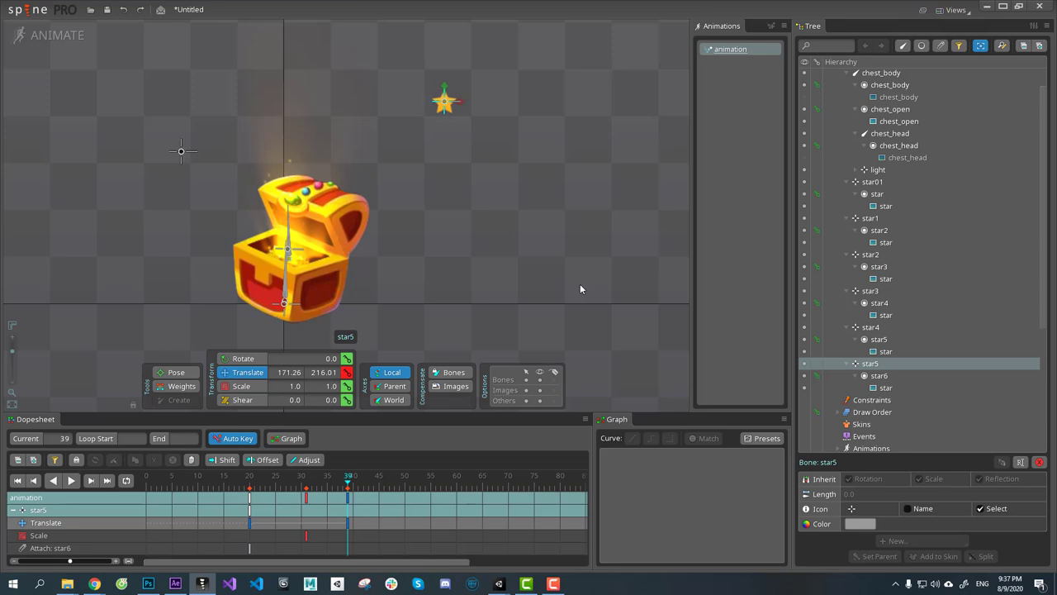
pyautogui.click(307, 480)
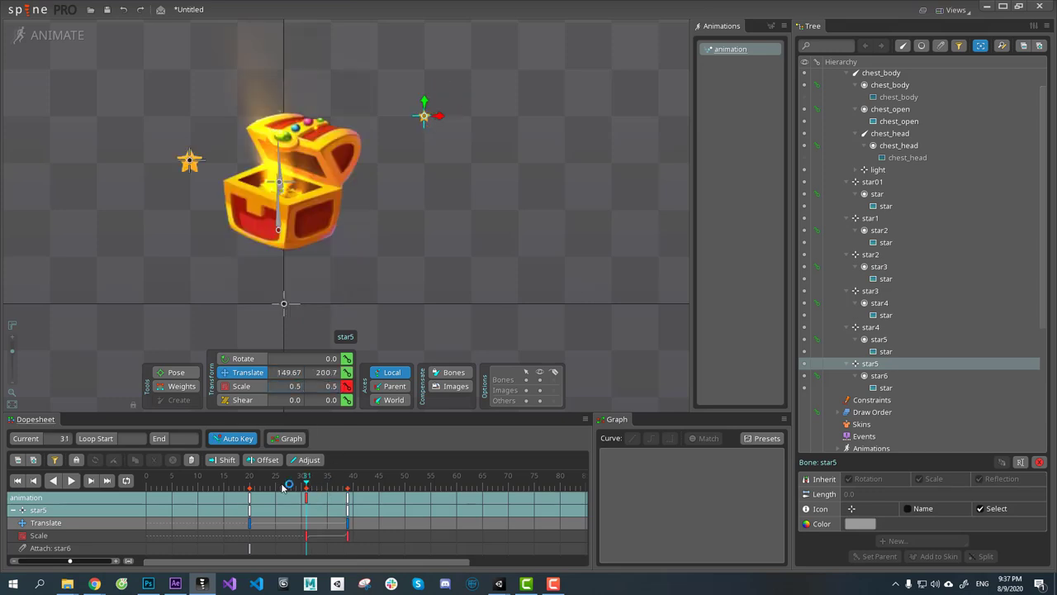
# Step: Copy star5's scale key from frame 31 to frame 20 and key its frame 39 position at about 120, 188
pyautogui.moveTo(251, 486); pyautogui.dragTo(347, 487)
pyautogui.click(306, 537)
pyautogui.hotkey('ctrl', 'c')
pyautogui.click(250, 485)
pyautogui.hotkey('ctrl', 'v')
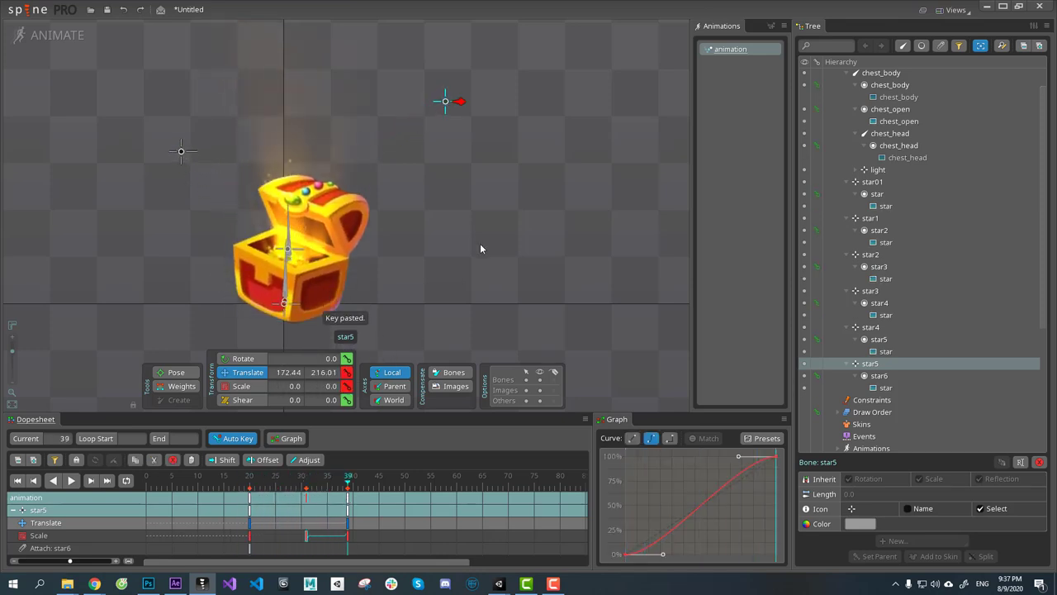
pyautogui.moveTo(348, 536); pyautogui.dragTo(353, 536)
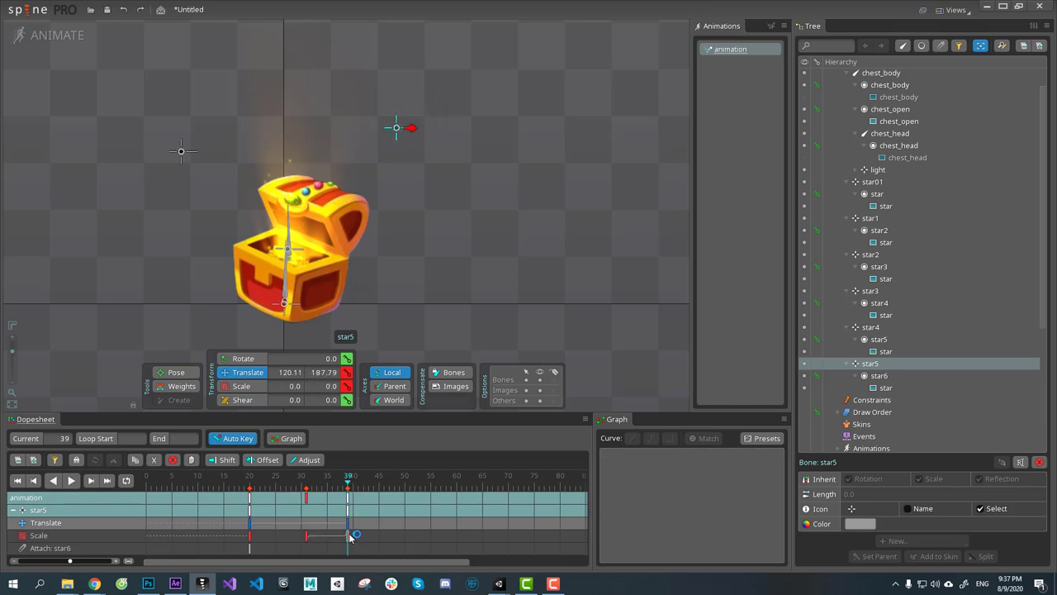
pyautogui.moveTo(348, 488)
pyautogui.mouseDown()
pyautogui.moveTo(228, 497)
pyautogui.moveTo(348, 504)
pyautogui.mouseUp()
# Step: Key star4's position at frame 39 at about -25, 204, above the chest
pyautogui.click(826, 329)
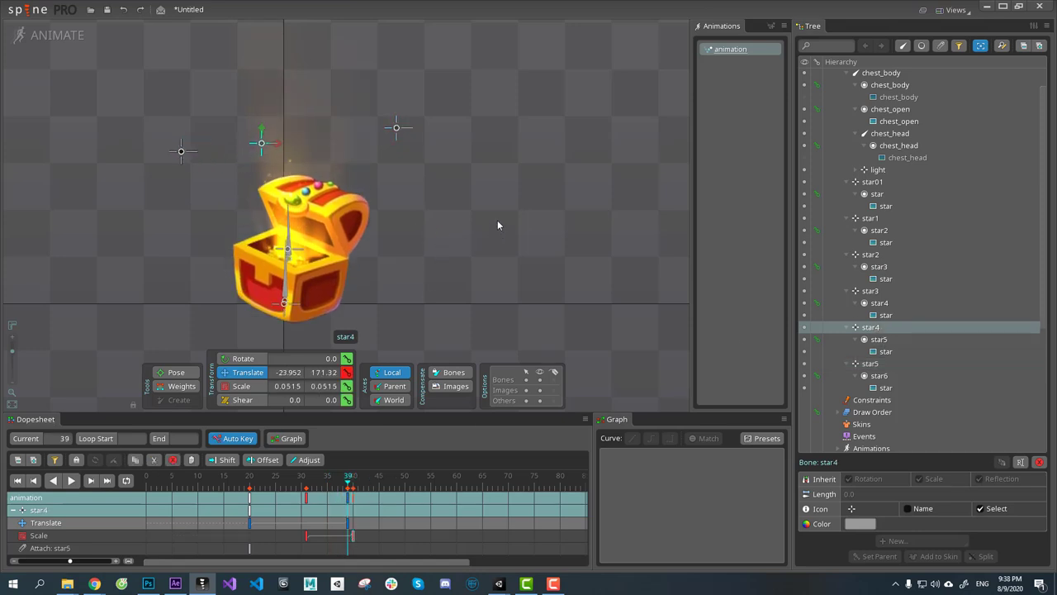
pyautogui.click(295, 486)
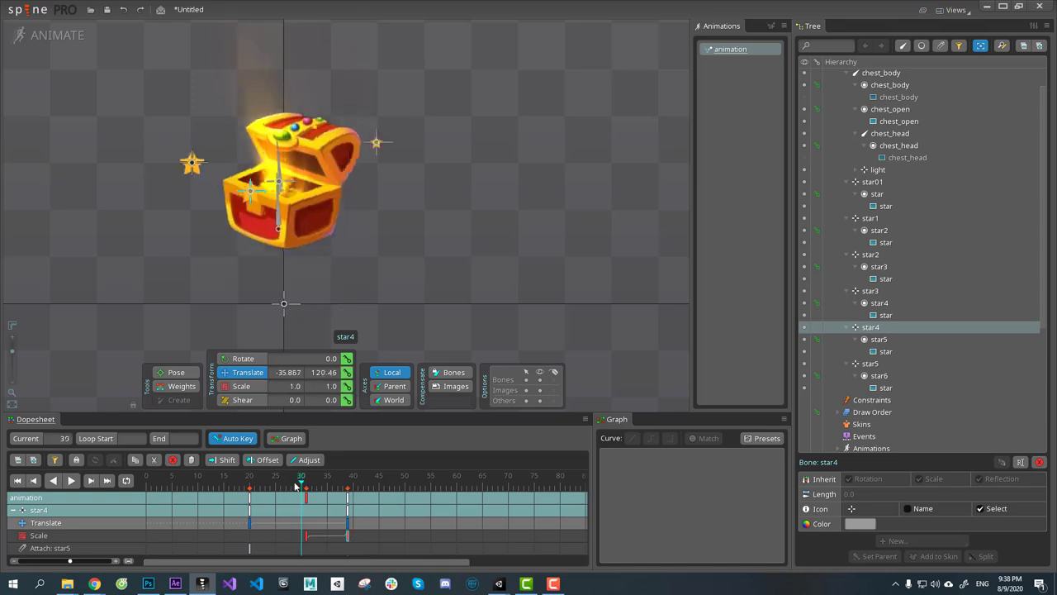
pyautogui.moveTo(314, 504); pyautogui.dragTo(347, 502)
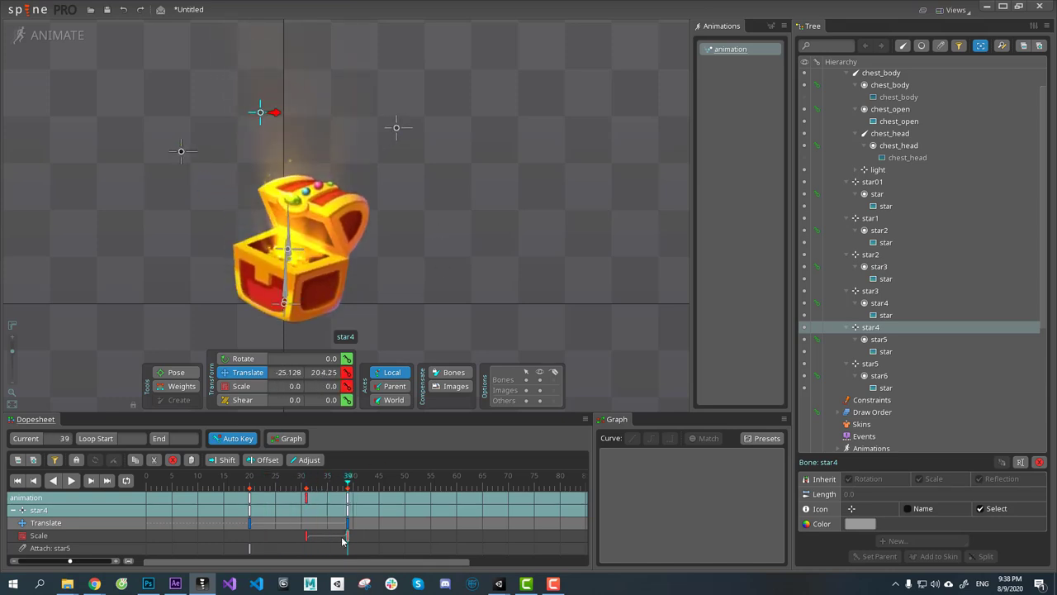
# Step: Shift star1's end keys to frame 43 and its first scale key to frame 34
pyautogui.click(182, 152)
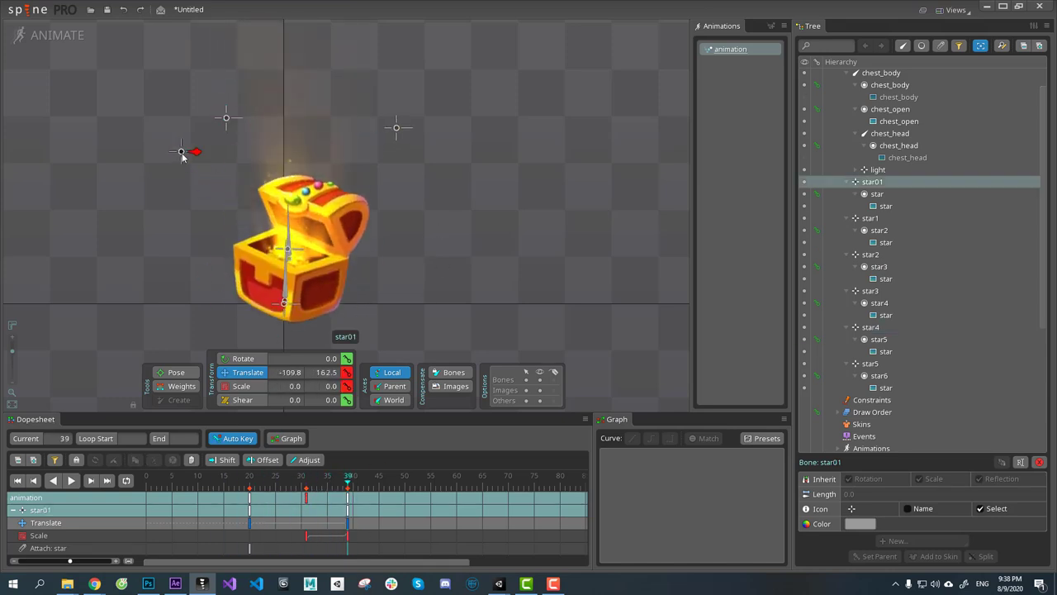
pyautogui.press('pagedown')
pyautogui.moveTo(352, 545); pyautogui.dragTo(335, 523)
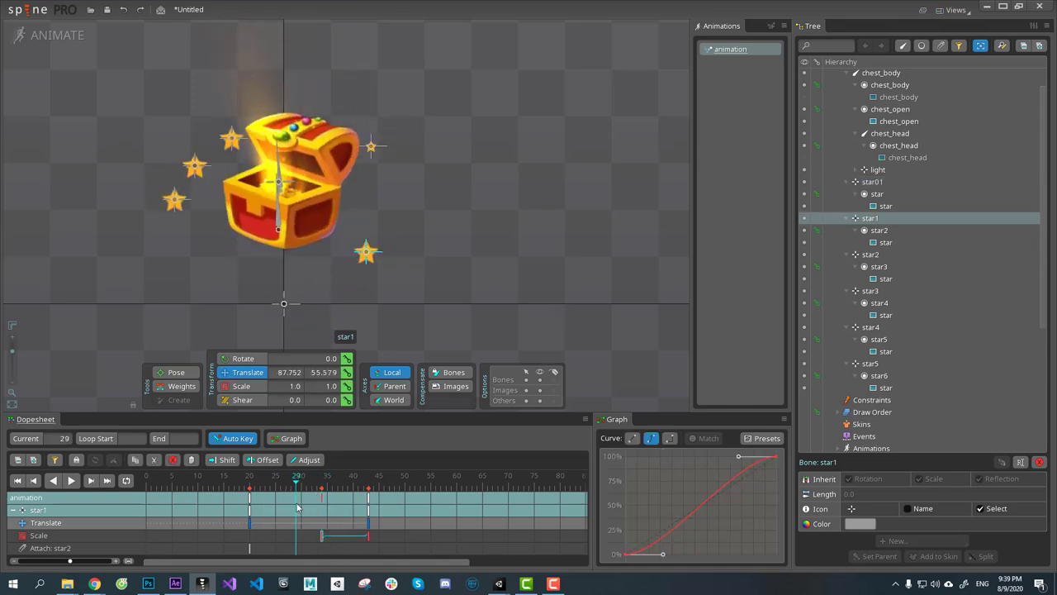
pyautogui.moveTo(299, 503); pyautogui.dragTo(369, 506)
pyautogui.click(369, 536)
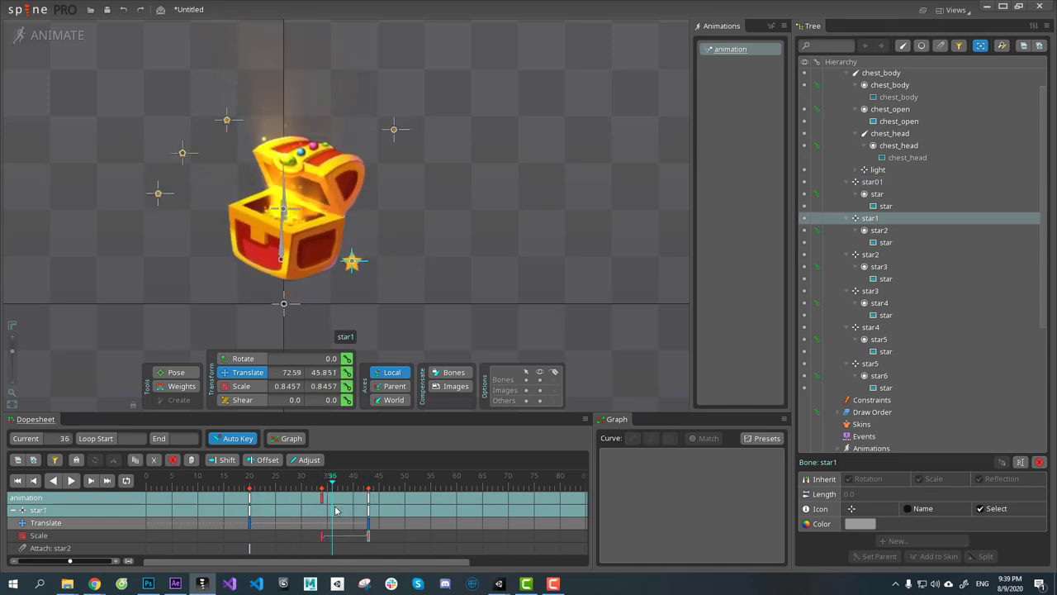
# Step: Stagger the remaining stars' keys, with star3's translate ending at frame 48 and its scale starting at frame 35
pyautogui.click(233, 127)
pyautogui.click(186, 156)
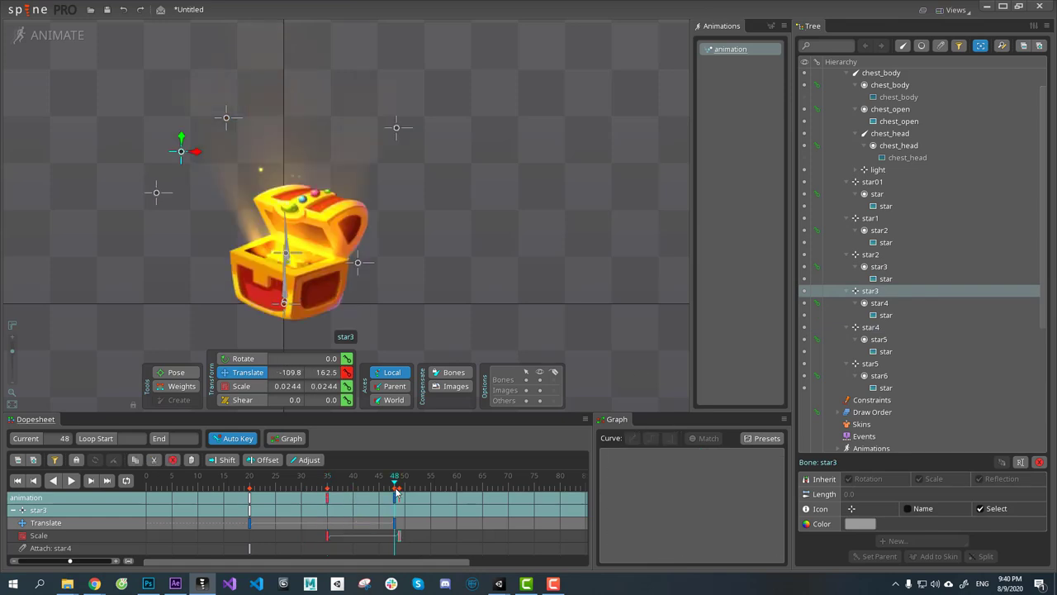
pyautogui.click(261, 489)
pyautogui.click(338, 172)
pyautogui.moveTo(261, 491); pyautogui.dragTo(146, 492)
pyautogui.click(358, 537)
pyautogui.click(328, 520)
# Step: Play the animation and scrub from frame 0 to frame 20 to review the staggered stars
pyautogui.click(350, 261)
pyautogui.press('space')
pyautogui.scroll(-2, 480, 297)
pyautogui.press('d')
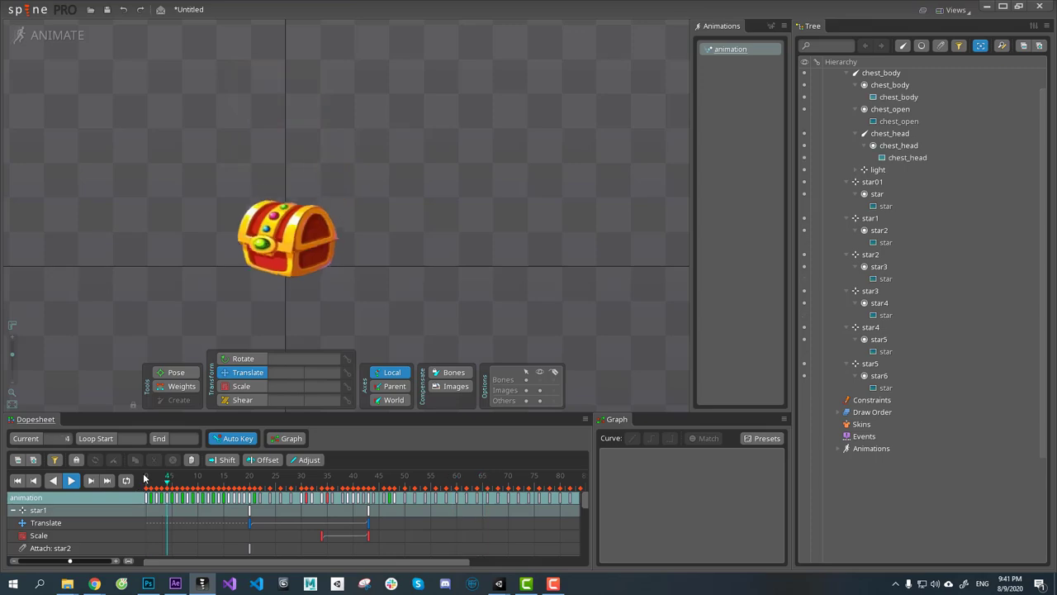
pyautogui.moveTo(144, 479); pyautogui.dragTo(251, 492)
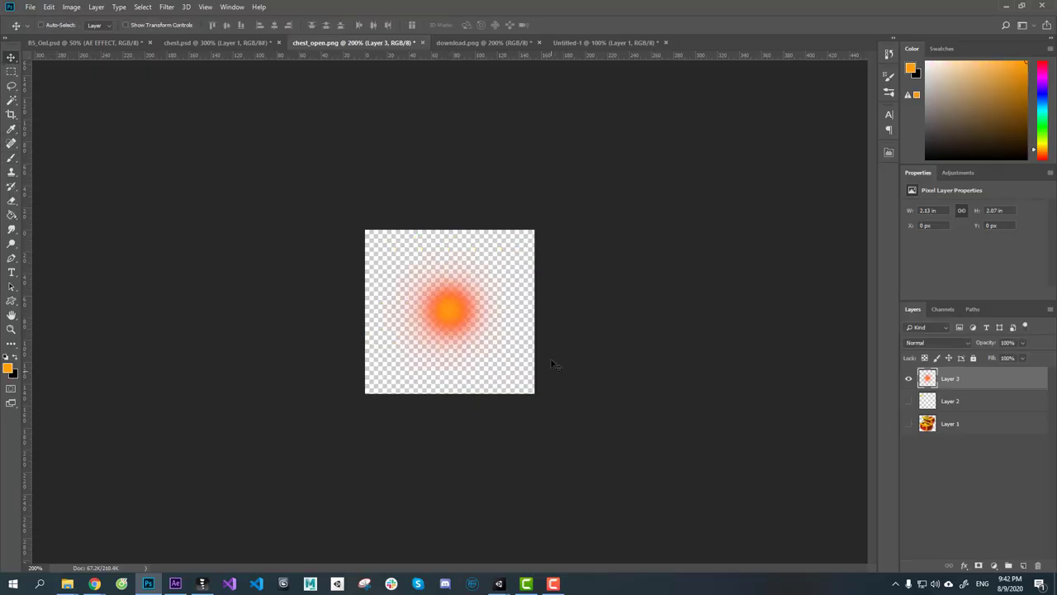
# Step: Switch to Photoshop and save the orange radial glow layer as a separate image
pyautogui.hotkey('ctrl', 'shift', 's')
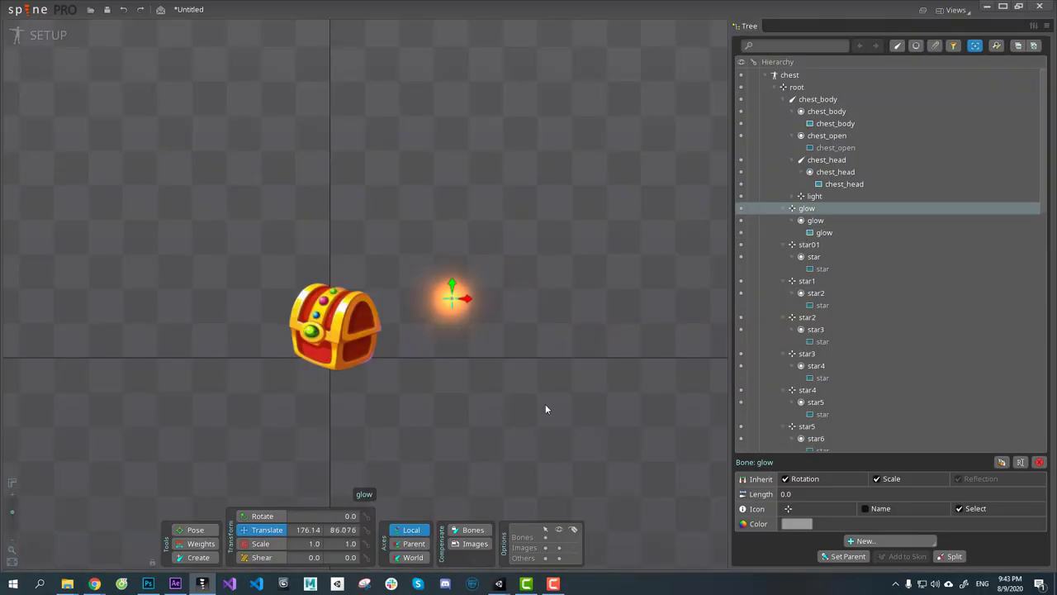
# Step: Place the glow bone on the chest at about -13, 42 and hide its glow image in setup mode
pyautogui.moveTo(545, 403); pyautogui.dragTo(413, 435)
pyautogui.click(742, 233)
# Step: In animate mode, show the glow image at frame 20 and key the glow bone at scale 3.76, position about -17.5, 90
pyautogui.click(48, 35)
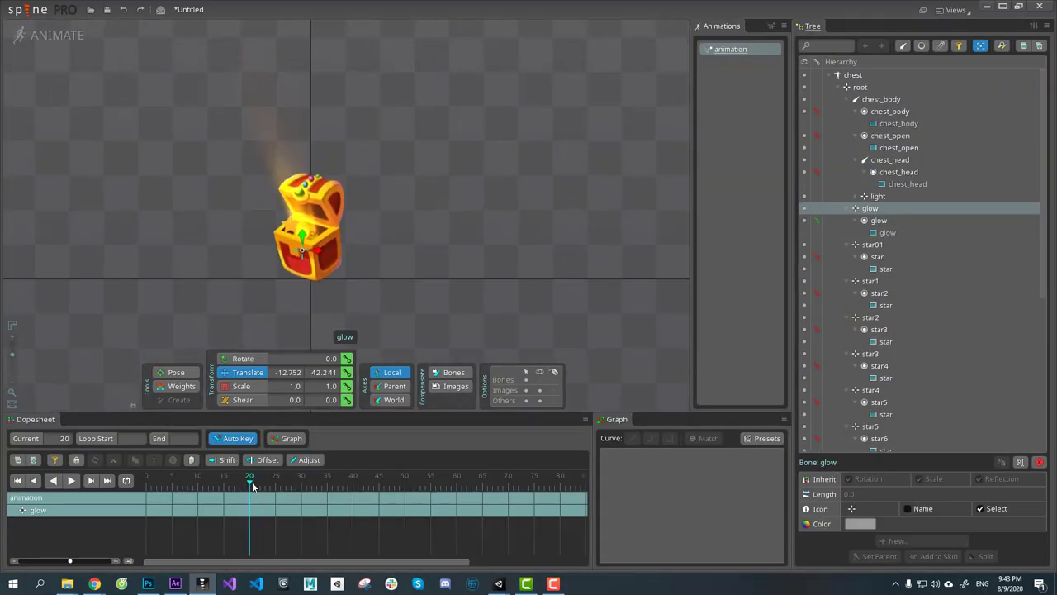
pyautogui.click(805, 233)
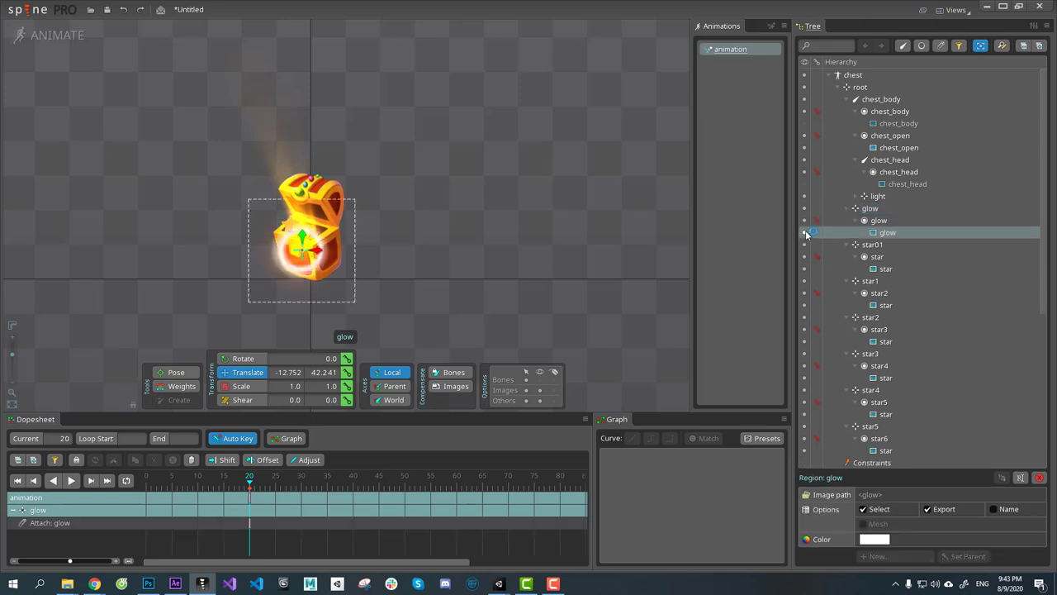
pyautogui.click(872, 208)
pyautogui.moveTo(567, 295); pyautogui.dragTo(559, 269)
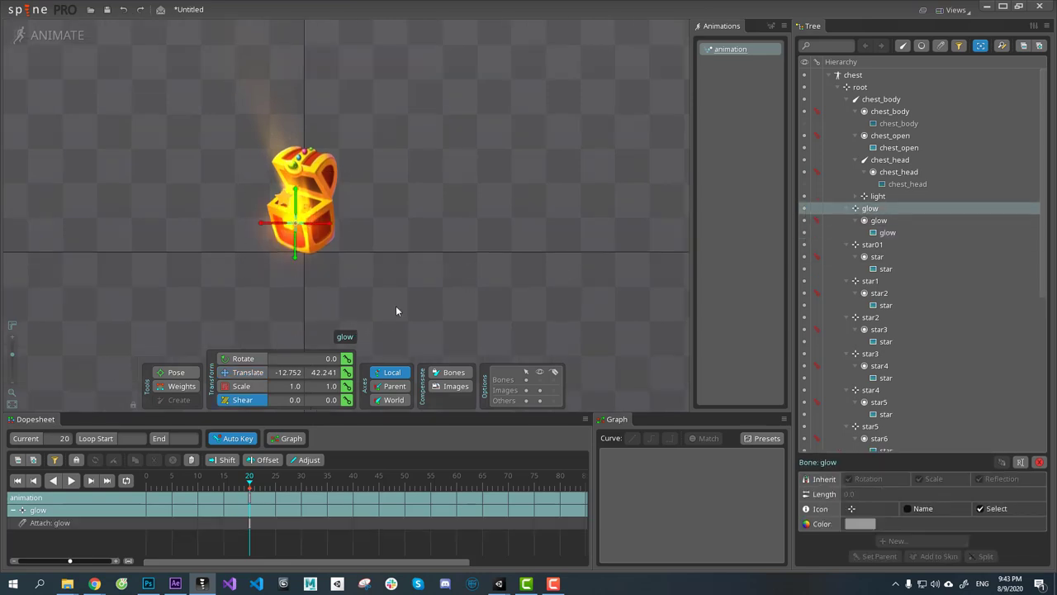
pyautogui.press('x')
pyautogui.moveTo(396, 311); pyautogui.dragTo(608, 293)
pyautogui.press('v')
# Step: Hide the glow image at frame 25 and key the glow slot's colour there with alpha 0
pyautogui.click(277, 506)
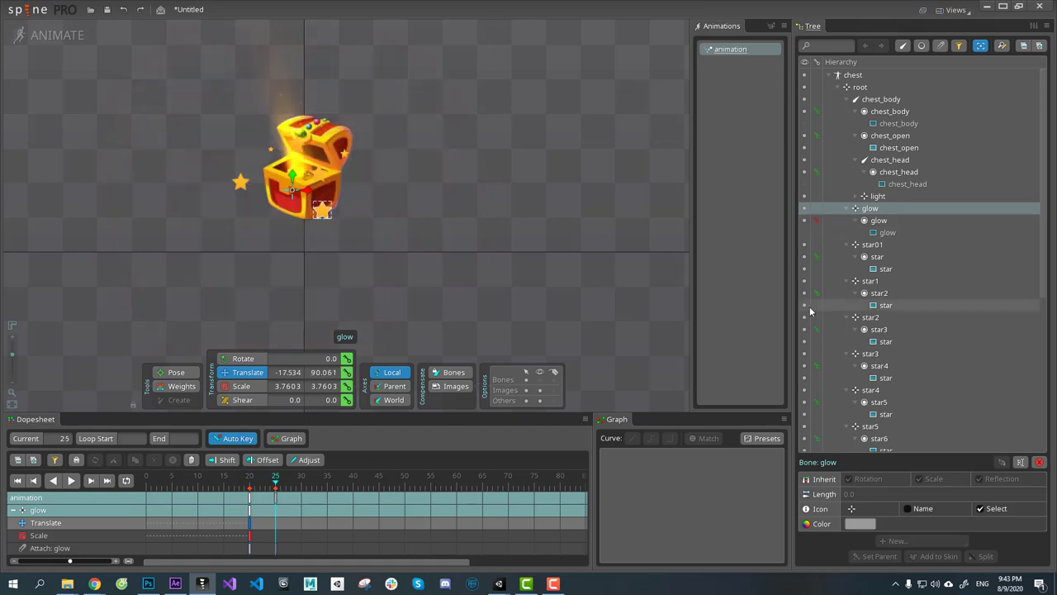
pyautogui.click(879, 219)
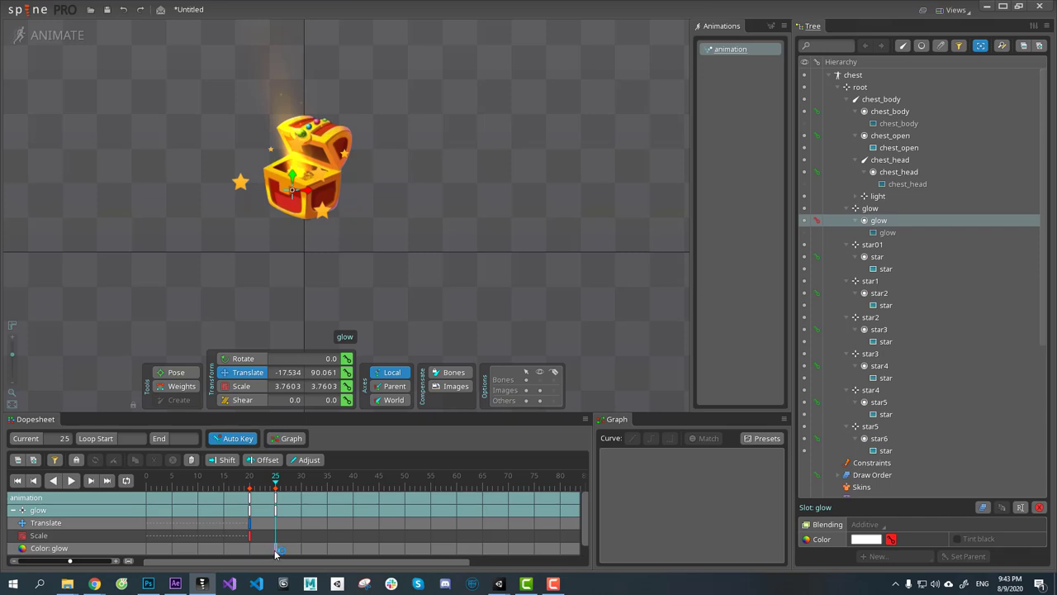
pyautogui.click(866, 541)
pyautogui.click(209, 406)
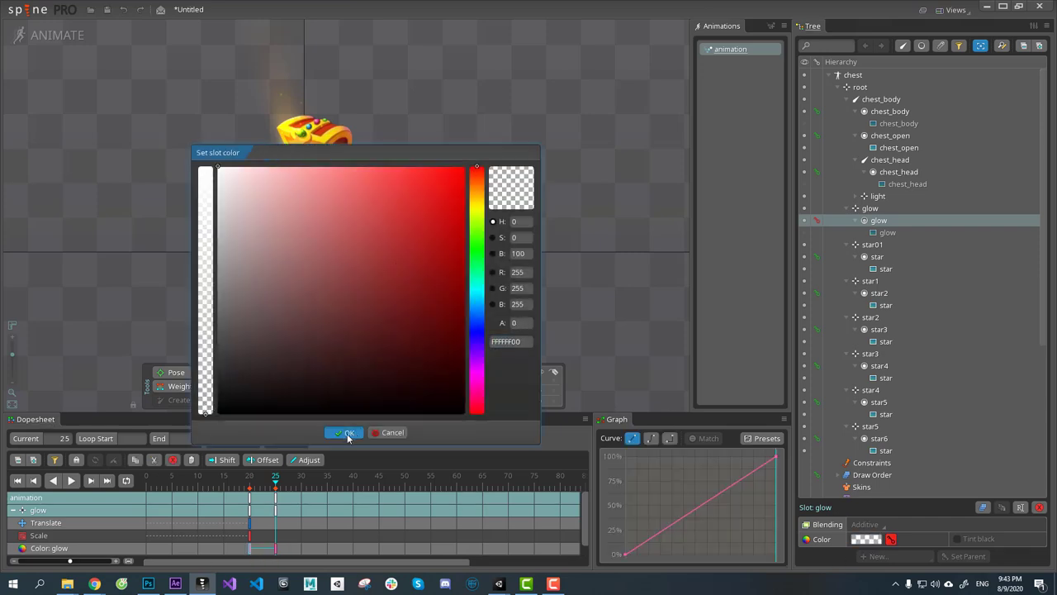
pyautogui.click(347, 434)
# Step: Give the glow's colour fade from frame 20 to 25 a Bezier curve that rises steeply at the start
pyautogui.moveTo(251, 479); pyautogui.dragTo(255, 483)
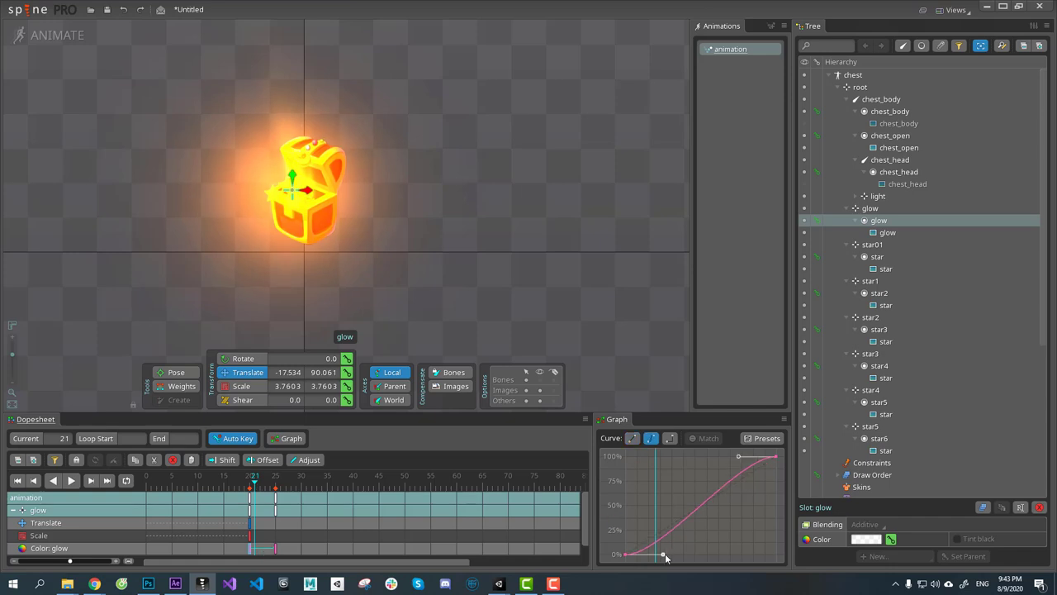
pyautogui.moveTo(665, 556); pyautogui.dragTo(628, 513)
pyautogui.moveTo(739, 455); pyautogui.dragTo(651, 456)
# Step: Move the glow at frame 20 to about -14, 101 and scrub through its fade
pyautogui.click(251, 487)
pyautogui.moveTo(251, 488); pyautogui.dragTo(251, 512)
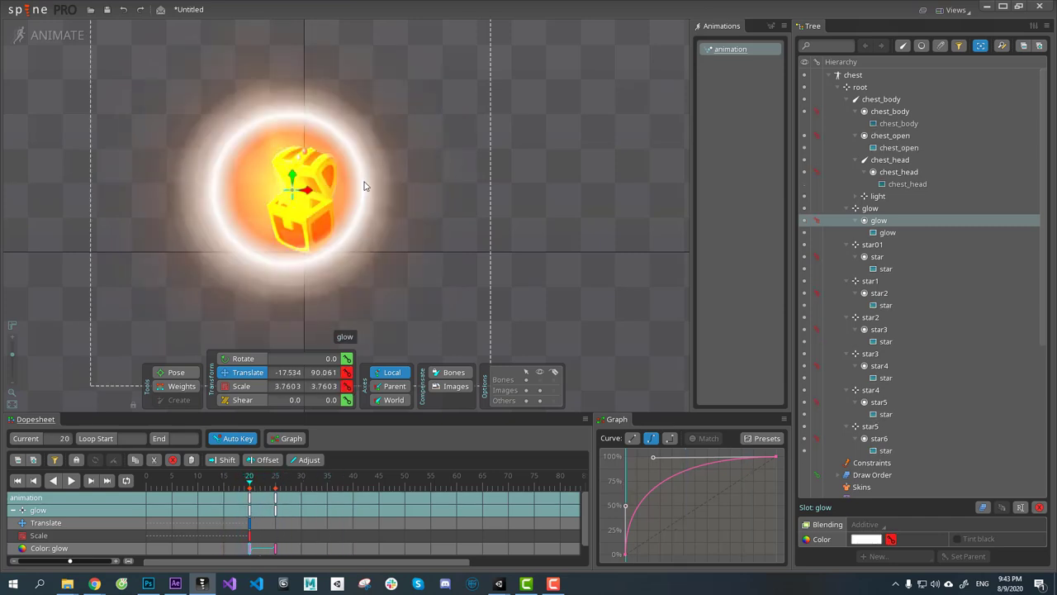
pyautogui.click(637, 303)
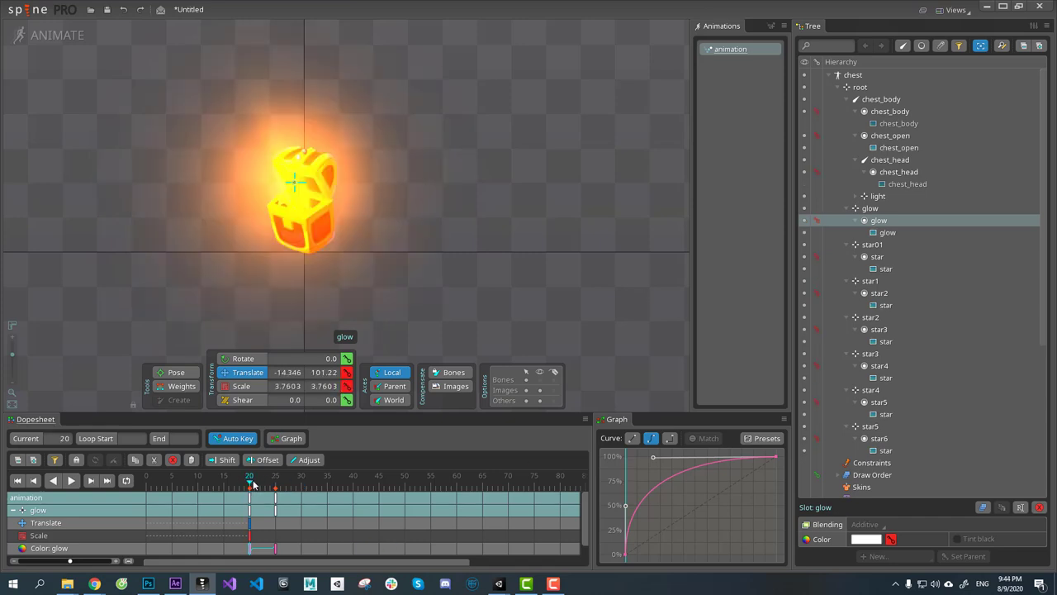
pyautogui.moveTo(250, 486); pyautogui.dragTo(284, 489)
# Step: Play the whole animation from frame 0 to review the glow flash, light rays and flying stars
pyautogui.moveTo(233, 519); pyautogui.dragTo(142, 517)
pyautogui.press('Escape')
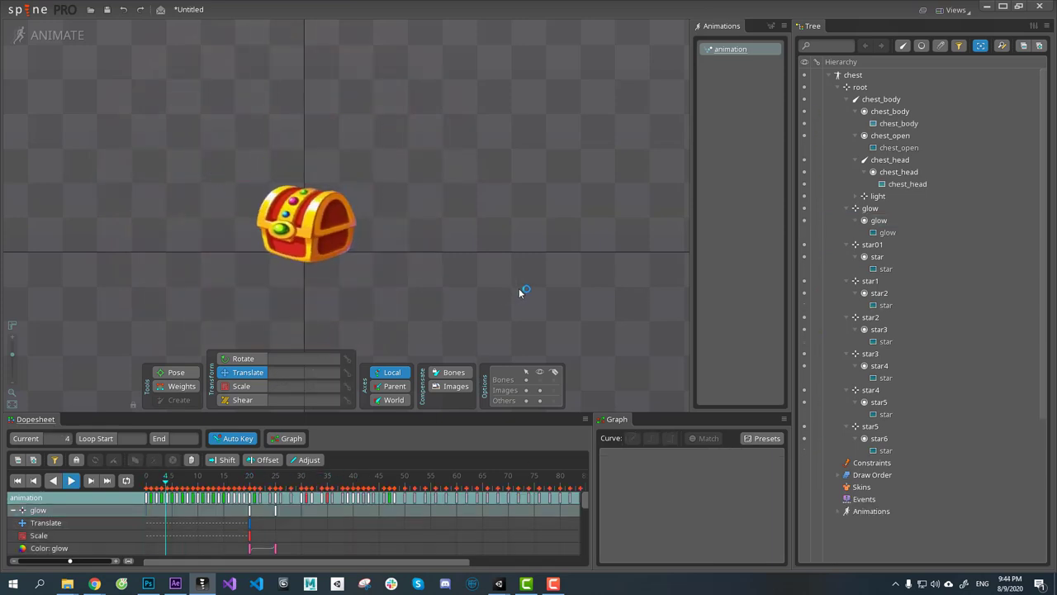
pyautogui.scroll(-1, 521, 289)
pyautogui.moveTo(520, 290); pyautogui.dragTo(544, 322)
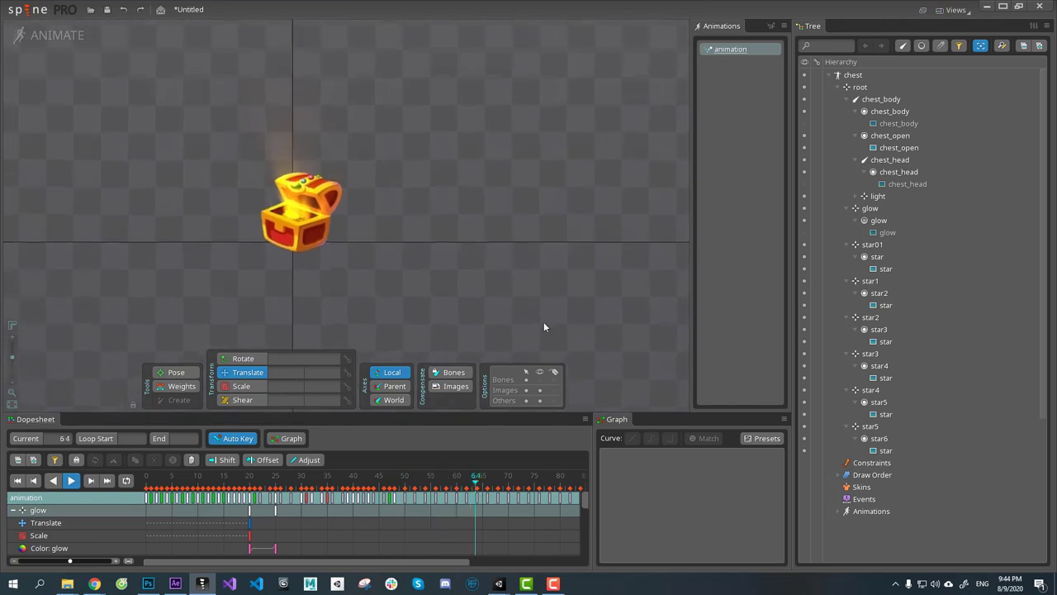
pyautogui.click(144, 482)
pyautogui.click(142, 483)
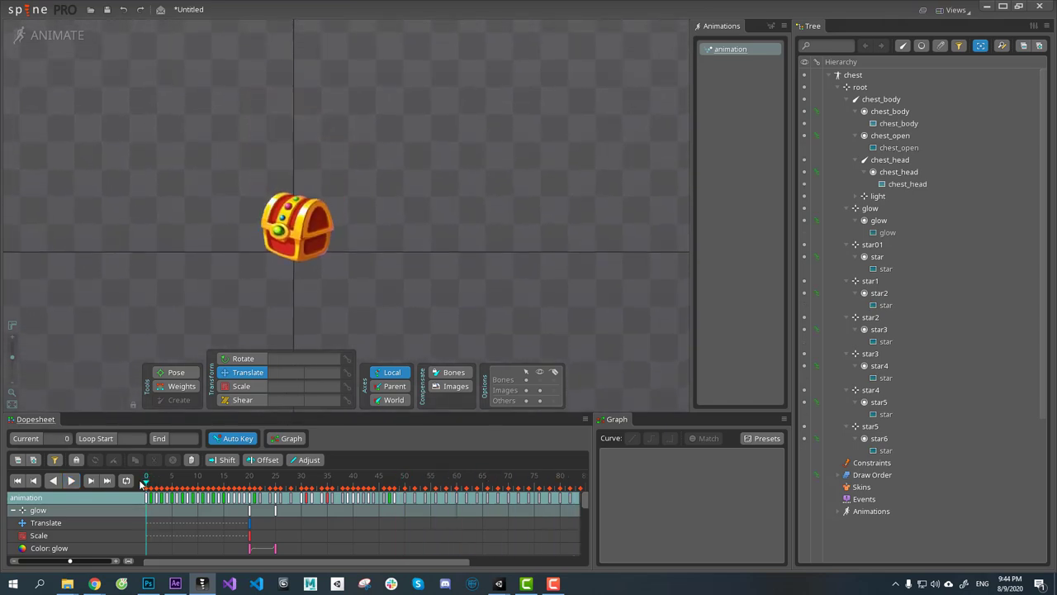
# Step: Replay the chest animation from frame 0 to check its opening bounce
pyautogui.press('space')
pyautogui.click(140, 485)
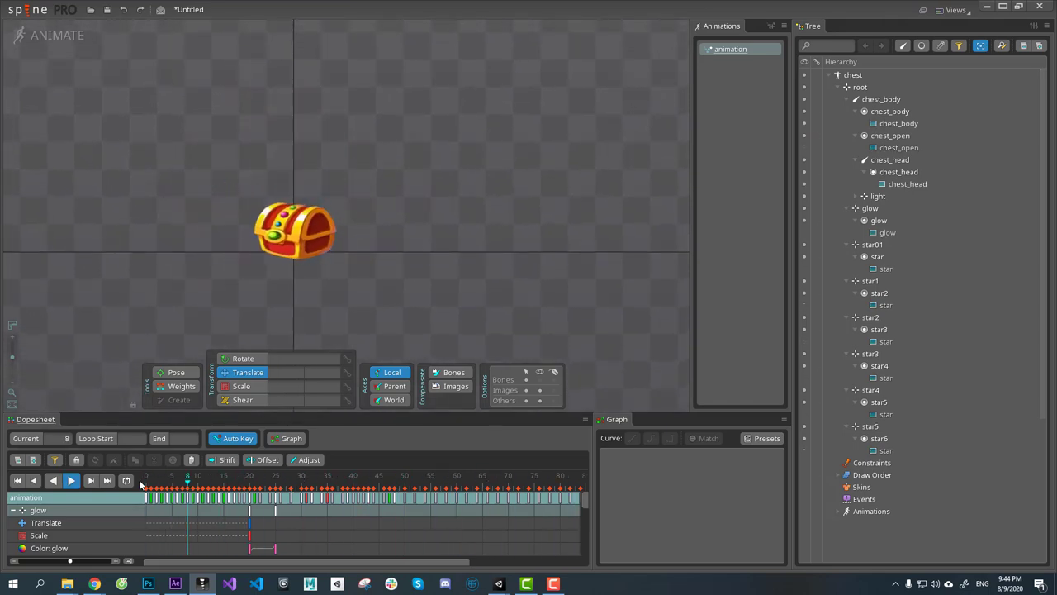
pyautogui.click(140, 485)
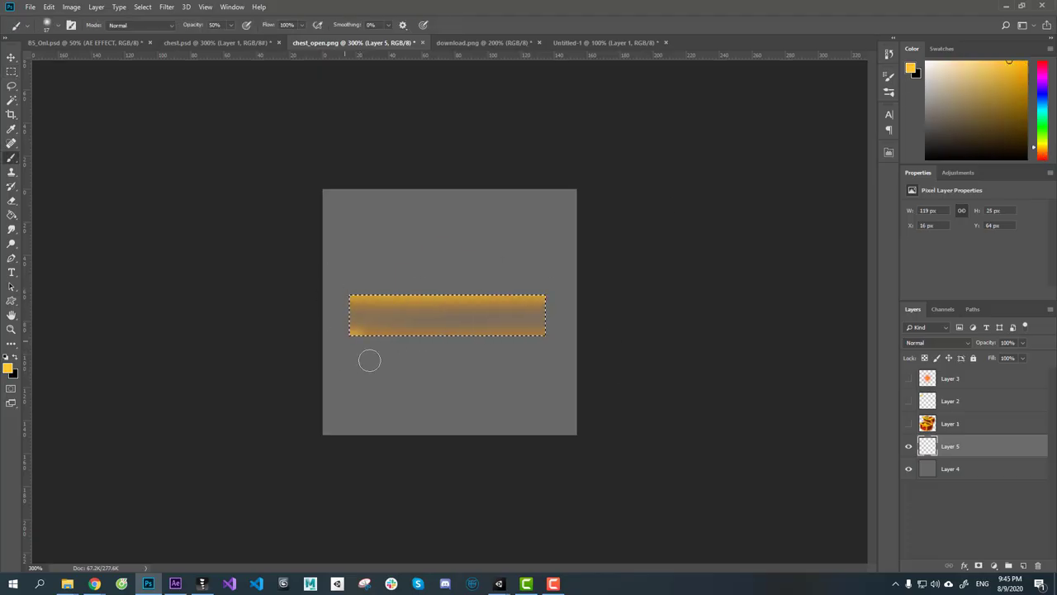
# Step: Switch to Photoshop, paint brighter yellow along the edges of the Layer 5 band, deselect it and softly erase both ends
pyautogui.moveTo(366, 340); pyautogui.dragTo(537, 340)
pyautogui.click(1017, 64)
pyautogui.moveTo(356, 295)
pyautogui.mouseDown()
pyautogui.moveTo(427, 358)
pyautogui.moveTo(389, 296)
pyautogui.mouseUp()
pyautogui.click(1042, 146)
pyautogui.hotkey('ctrl', 'd')
pyautogui.press('e')
pyautogui.moveTo(570, 316); pyautogui.dragTo(586, 316)
pyautogui.click(335, 315)
pyautogui.hotkey('ctrl', 't')
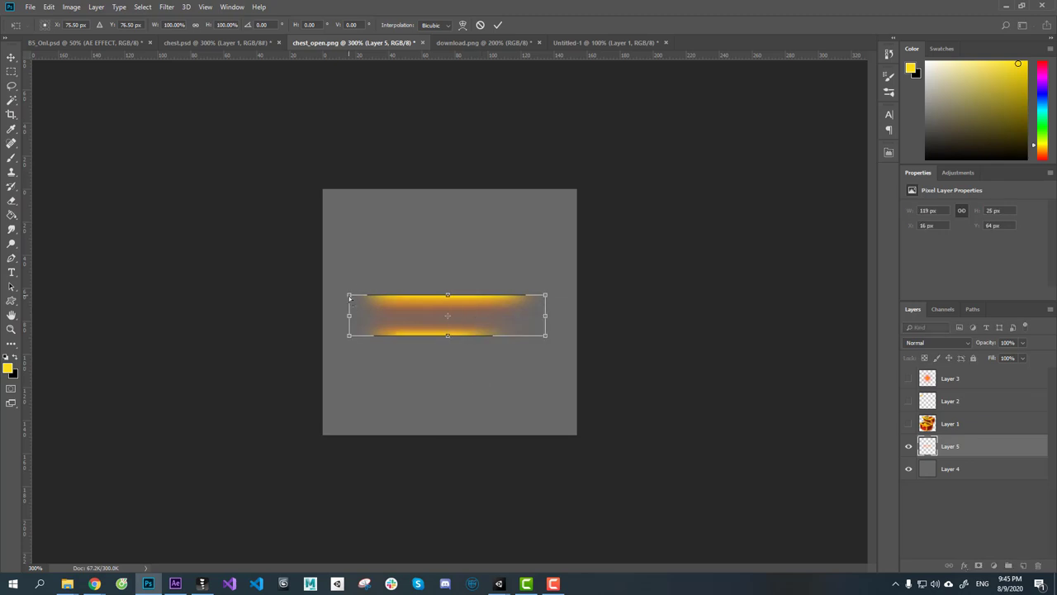
pyautogui.moveTo(349, 296); pyautogui.dragTo(349, 309)
pyautogui.press('Escape')
# Step: Brush over the middle of the Layer 5 light band and taper its left end with a transform
pyautogui.press('b')
pyautogui.moveTo(443, 314); pyautogui.dragTo(404, 317)
pyautogui.hotkey('ctrl', 't')
pyautogui.rightClick(360, 306)
pyautogui.click(392, 366)
pyautogui.moveTo(349, 295); pyautogui.dragTo(349, 308)
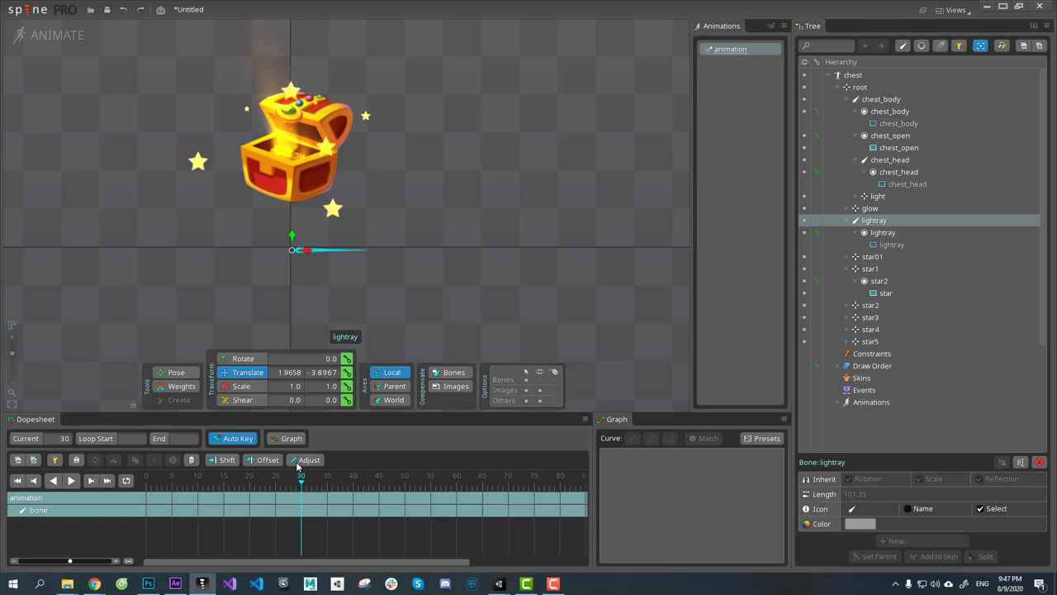
# Step: Switch to Spine and show the lightray image at frame 20 of the animation
pyautogui.click(258, 482)
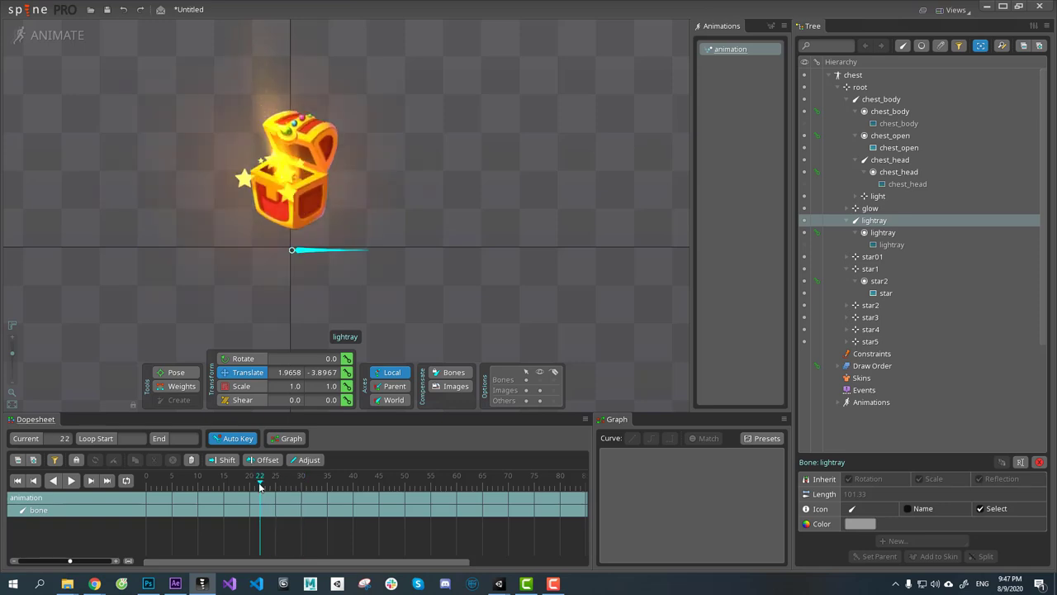
pyautogui.moveTo(259, 482); pyautogui.dragTo(249, 486)
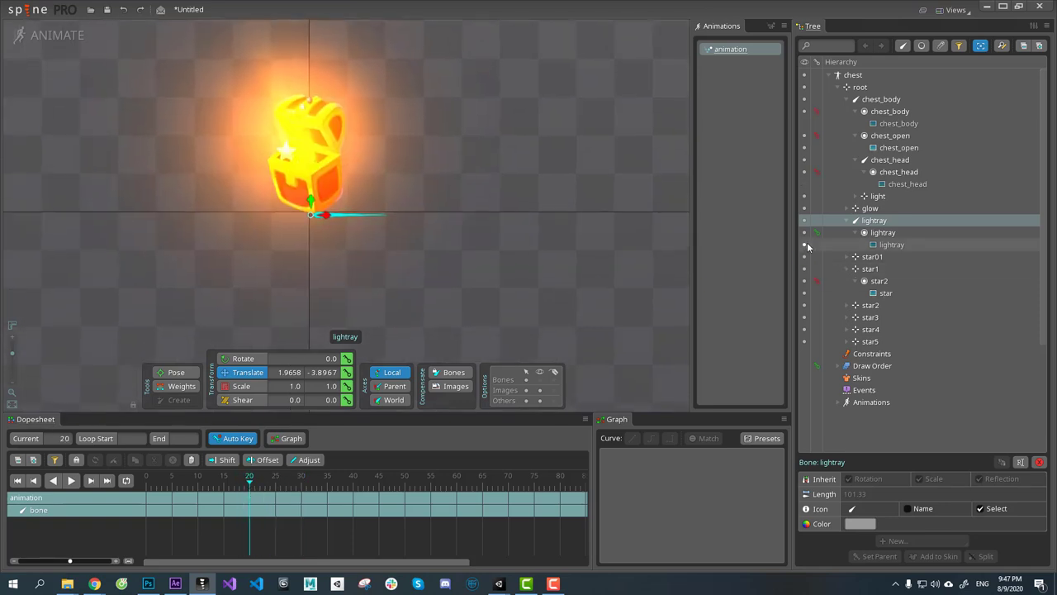
pyautogui.click(808, 245)
# Step: Move and rotate the lightray bone at frame 20 so the ray shoots out of the chest opening
pyautogui.moveTo(506, 314); pyautogui.dragTo(631, 344)
pyautogui.press('c')
pyautogui.moveTo(563, 341); pyautogui.dragTo(230, 102)
pyautogui.press('v')
pyautogui.moveTo(551, 335); pyautogui.dragTo(546, 262)
pyautogui.press('b')
pyautogui.press('c')
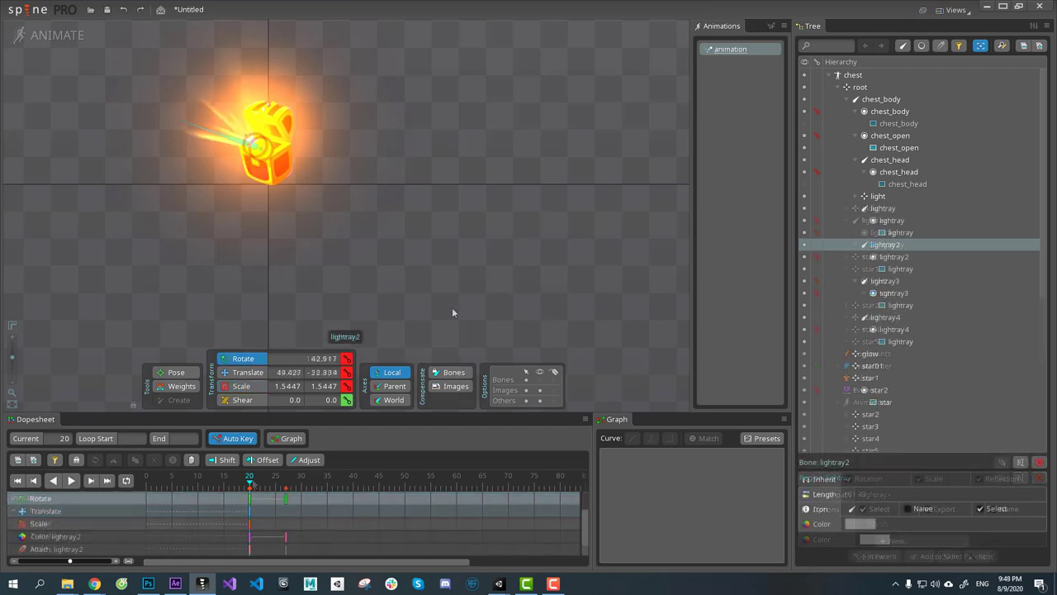
# Step: Rotate the lightray2 bone at frame 20 and scale it to about 1.9 by 3.9
pyautogui.moveTo(453, 311); pyautogui.dragTo(391, 341)
pyautogui.press('x')
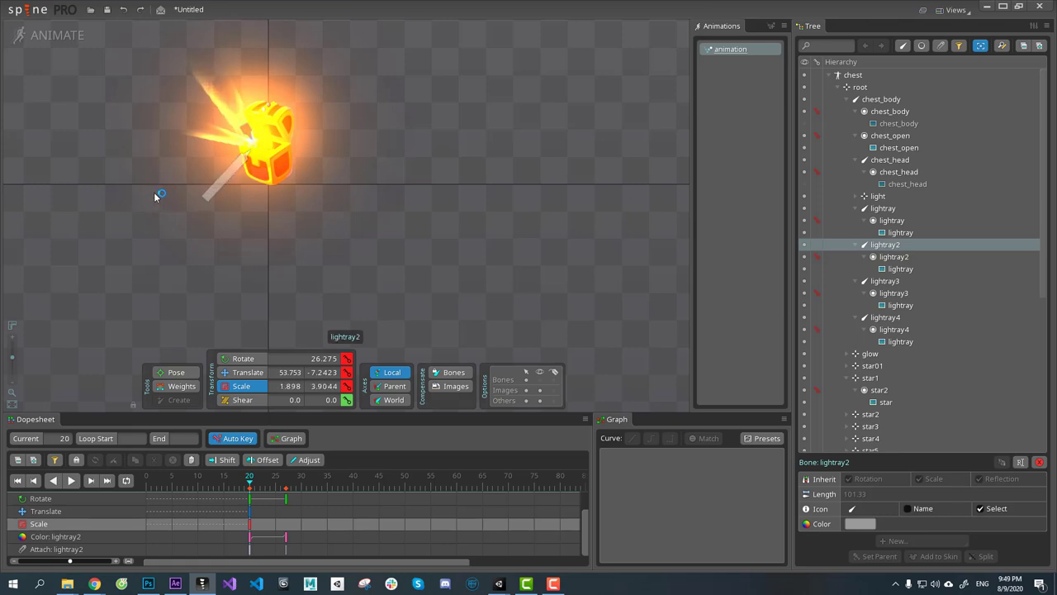
pyautogui.press('c')
pyautogui.moveTo(575, 287); pyautogui.dragTo(583, 249)
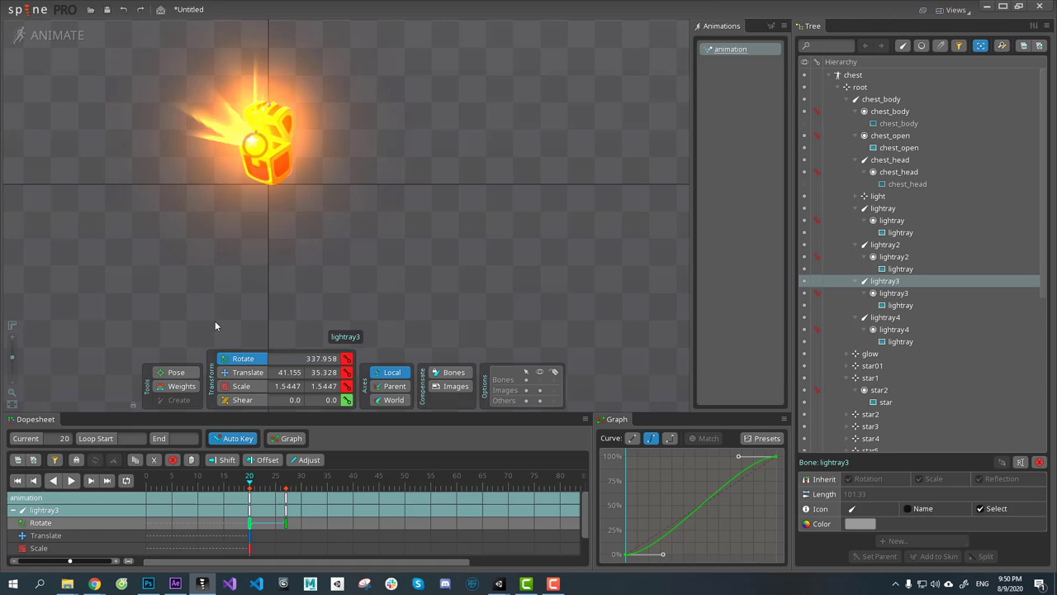
# Step: Rotate the lightray3 bone at frame 20 to about 338.6 degrees and move it to about 46.6, 6.0
pyautogui.moveTo(215, 320); pyautogui.dragTo(217, 321)
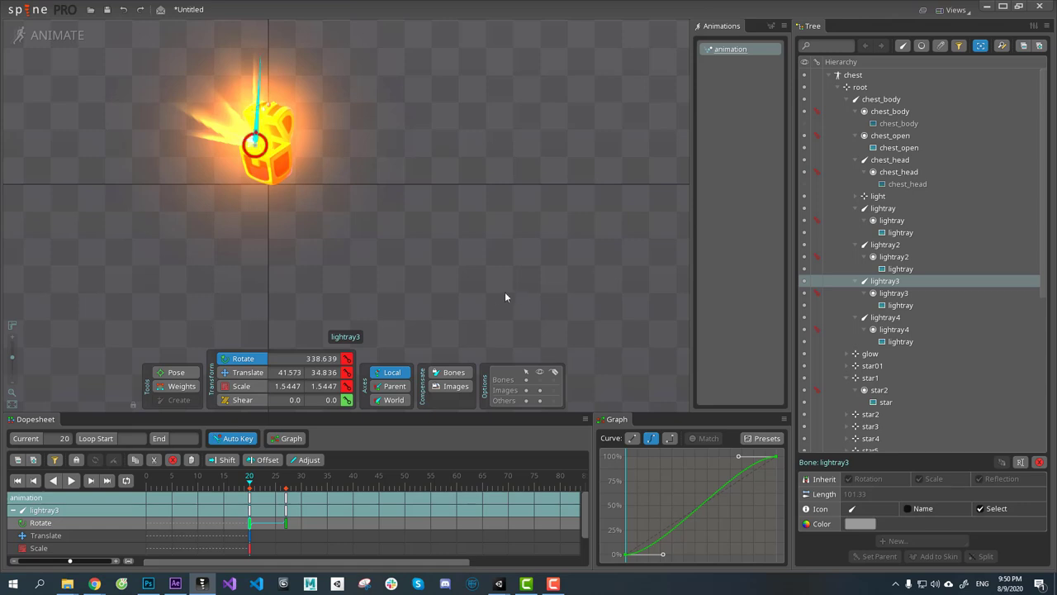
pyautogui.hotkey('ctrl', 'y')
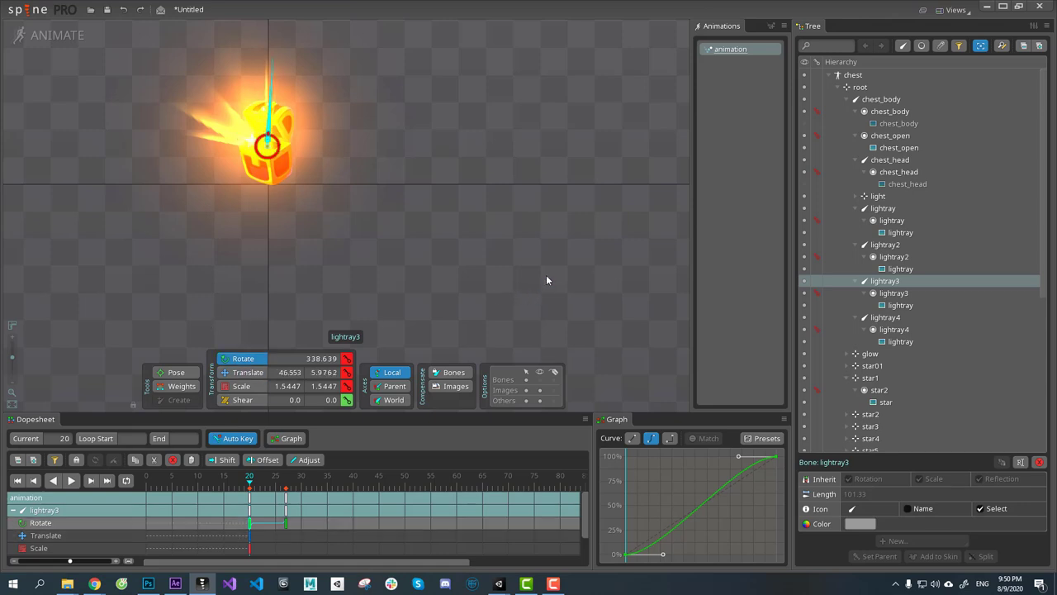
pyautogui.hotkey('ctrl', 'y')
# Step: Rotate the lightray4 bone at frame 20 to about 285 degrees and position it at about 35.7, 36.6
pyautogui.click(886, 317)
pyautogui.click(243, 359)
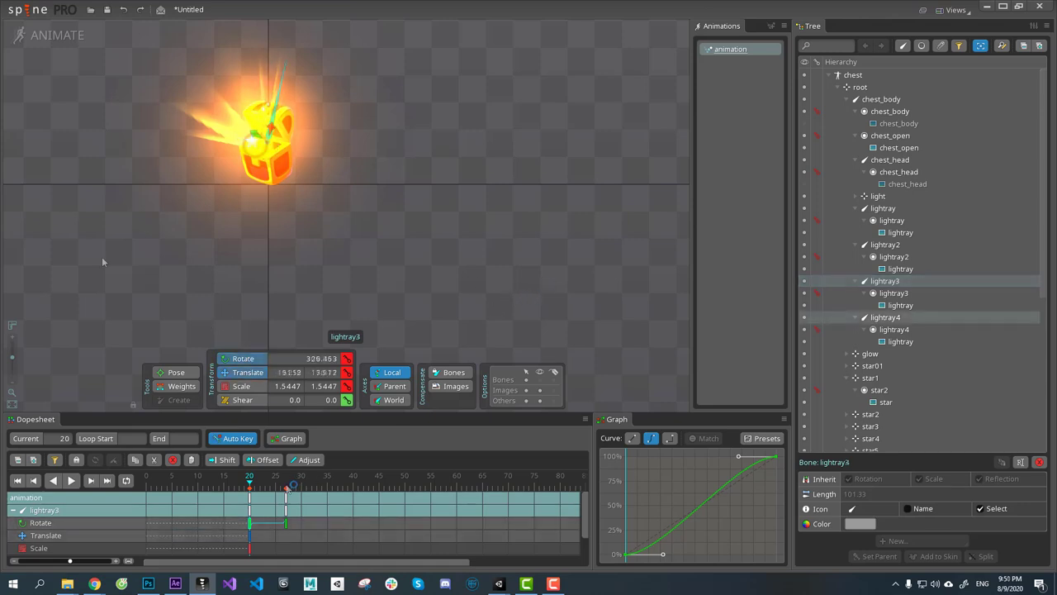
pyautogui.hotkey('ctrl', 'y')
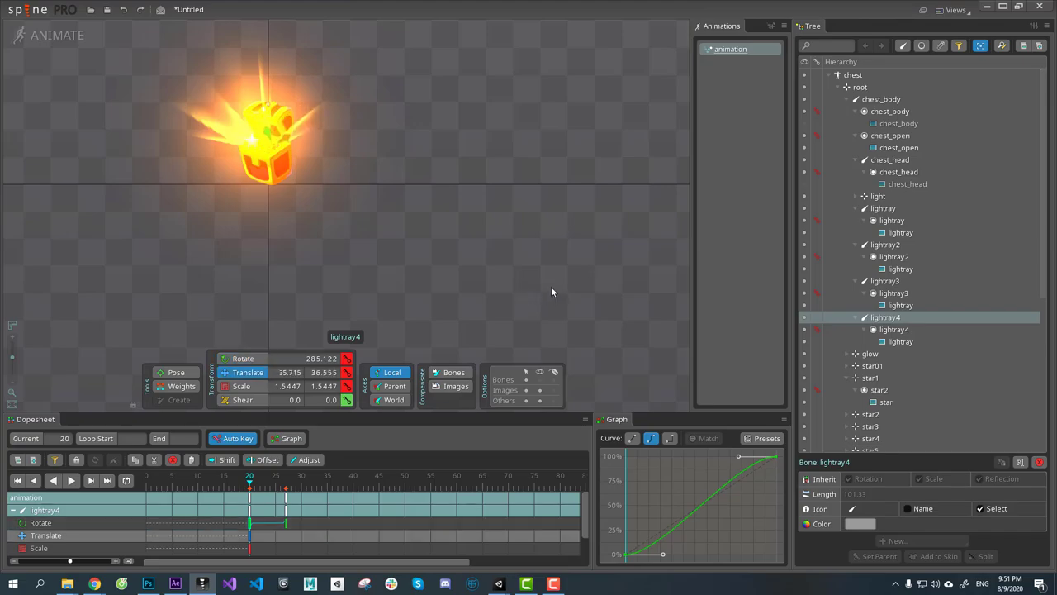